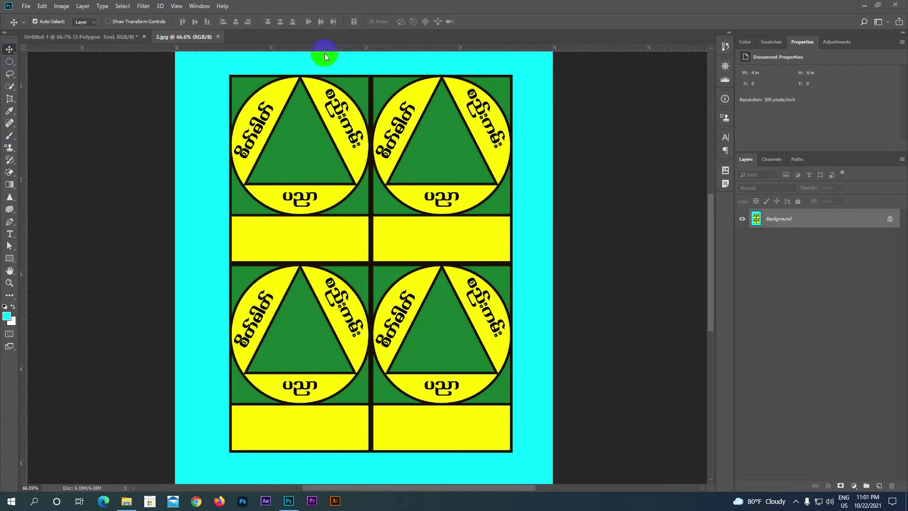
Step: In Untitled-1, make the 1-Rectangle Tool and 2-Ellipse Tool text layers visible
{"action": "left_click", "coordinate": [109, 38]}
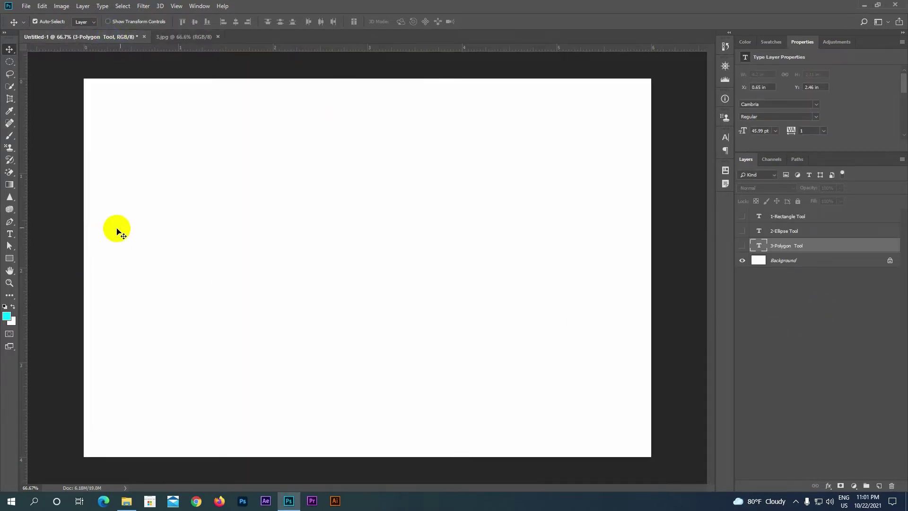
{"action": "left_click", "coordinate": [741, 218]}
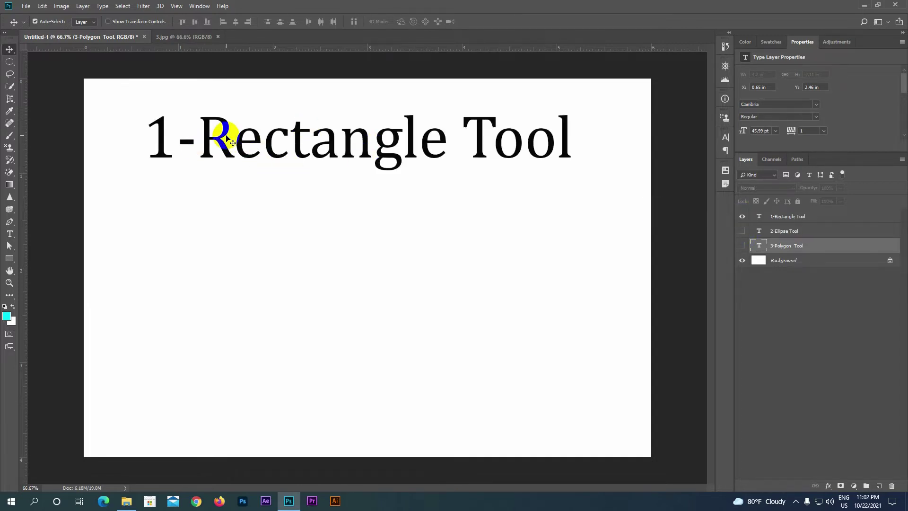
{"action": "left_click", "coordinate": [14, 261]}
{"action": "right_click", "coordinate": [14, 261]}
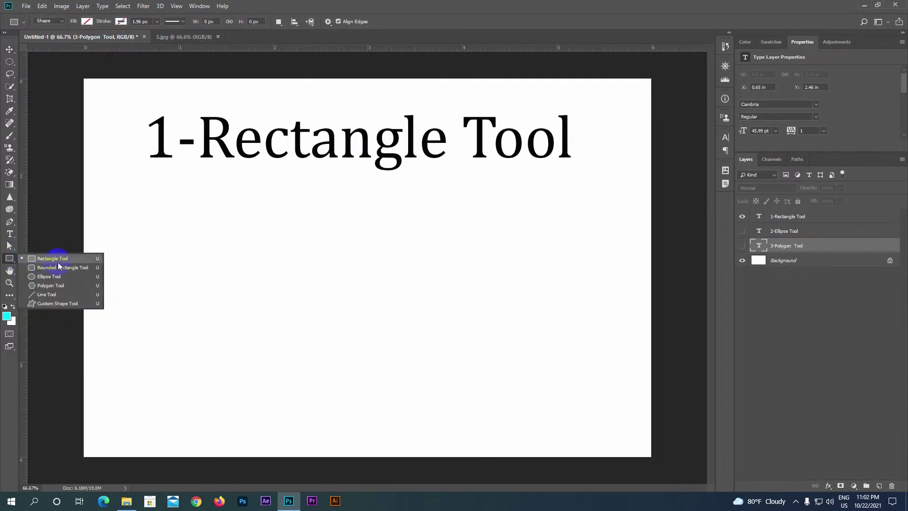
{"action": "left_click", "coordinate": [56, 261]}
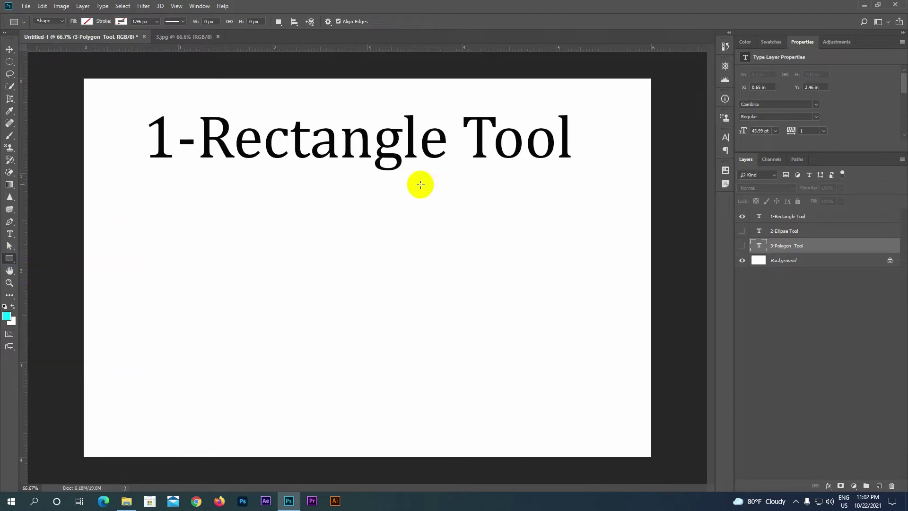
{"action": "left_click", "coordinate": [741, 216]}
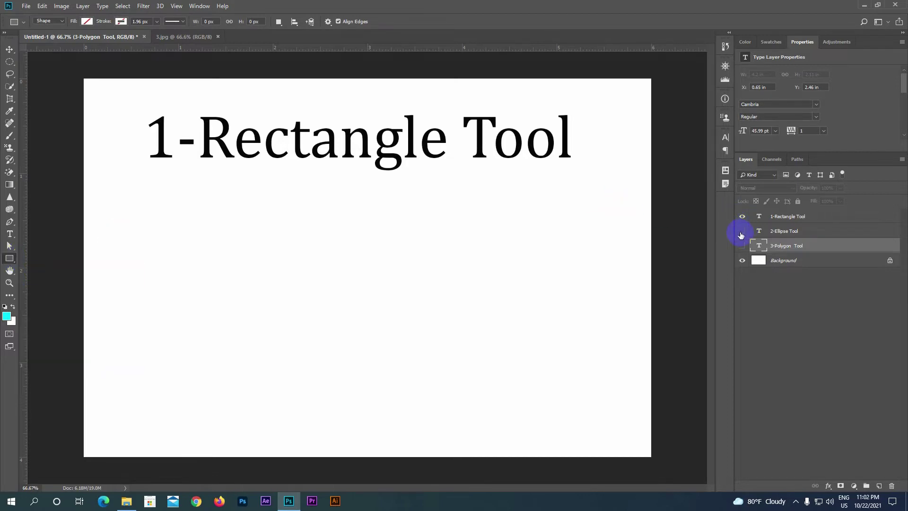
{"action": "left_click", "coordinate": [741, 231]}
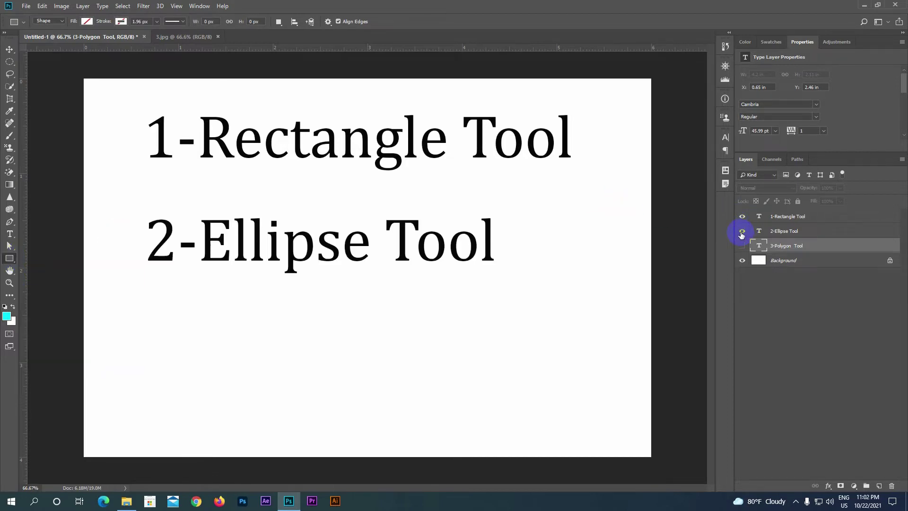
Step: Reveal the 3-Polygon Tool text layer and select the Polygon Tool
{"action": "right_click", "coordinate": [11, 261]}
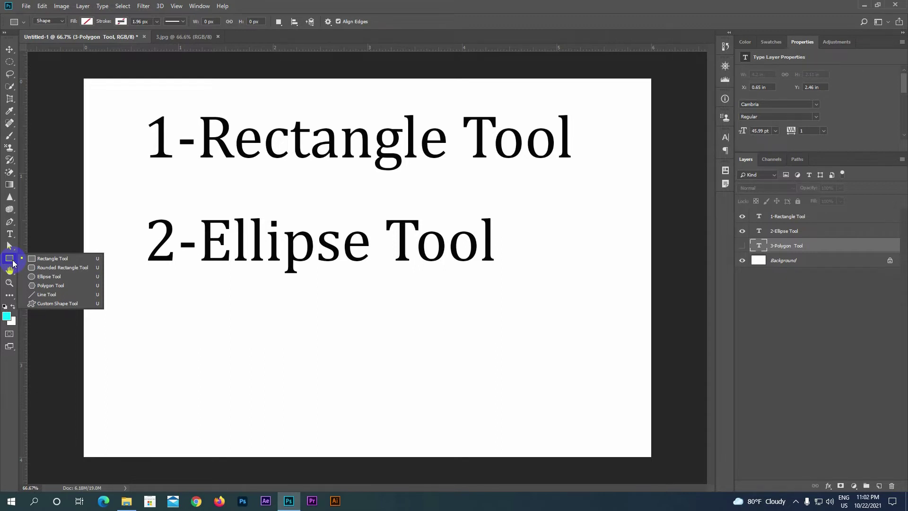
{"action": "left_click", "coordinate": [63, 265]}
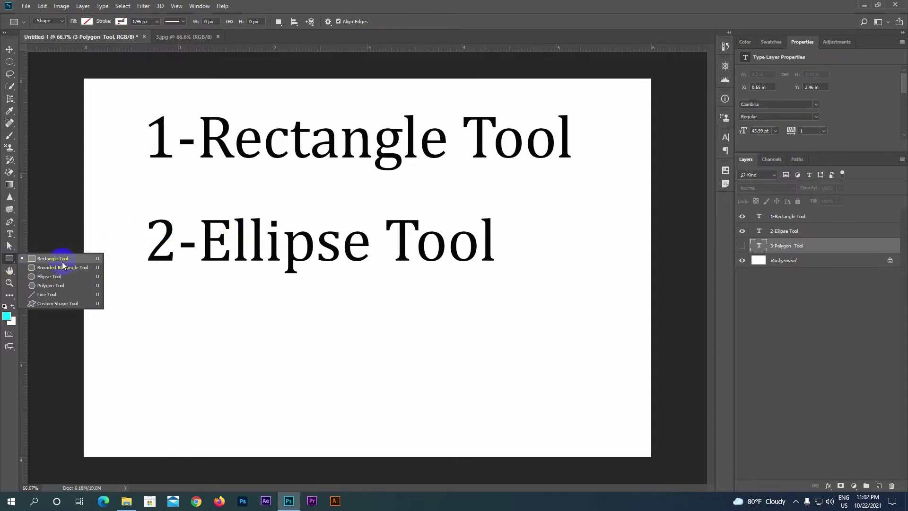
{"action": "left_click", "coordinate": [14, 265]}
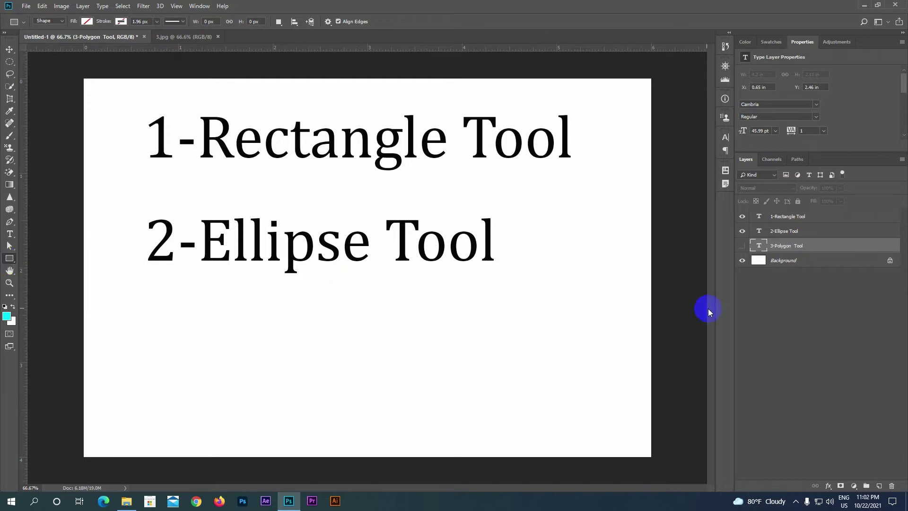
{"action": "left_click", "coordinate": [741, 246]}
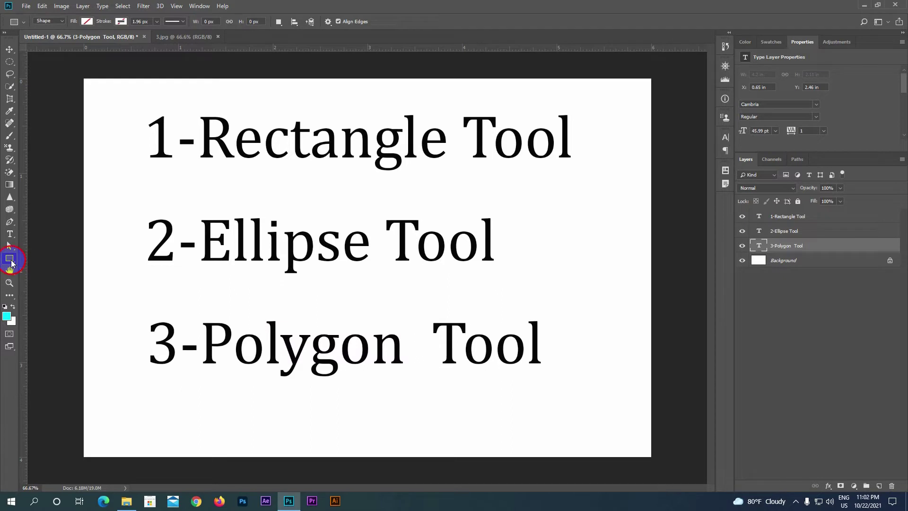
{"action": "left_click", "coordinate": [9, 258]}
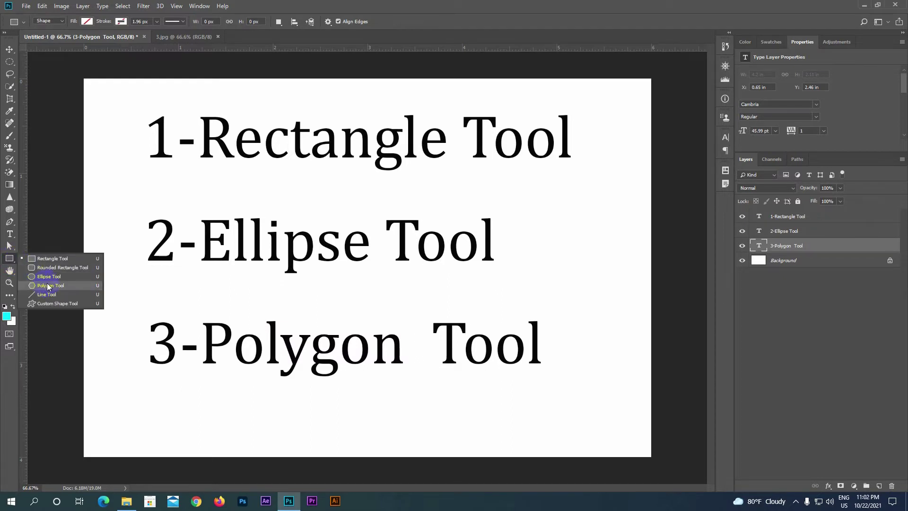
{"action": "left_click", "coordinate": [49, 286]}
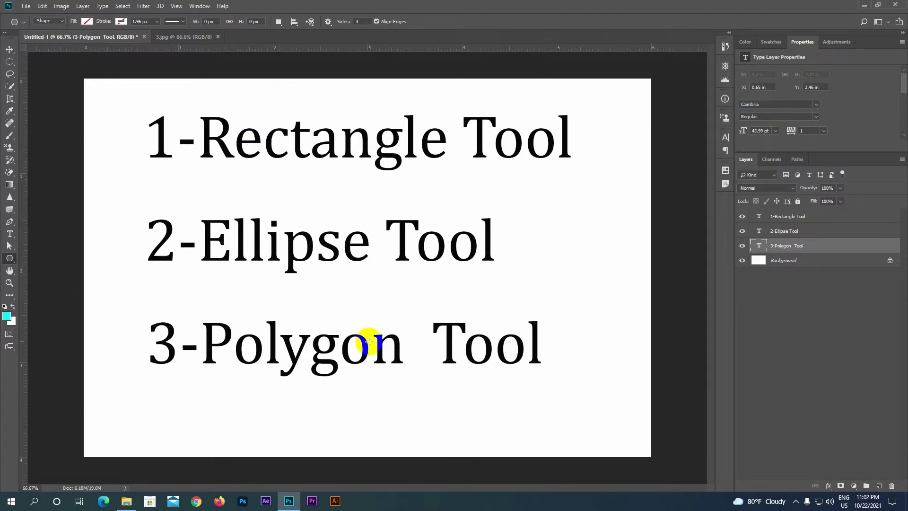
Step: Hide the three tool-name text layers in Untitled-1 and delete them
{"action": "left_click", "coordinate": [192, 36]}
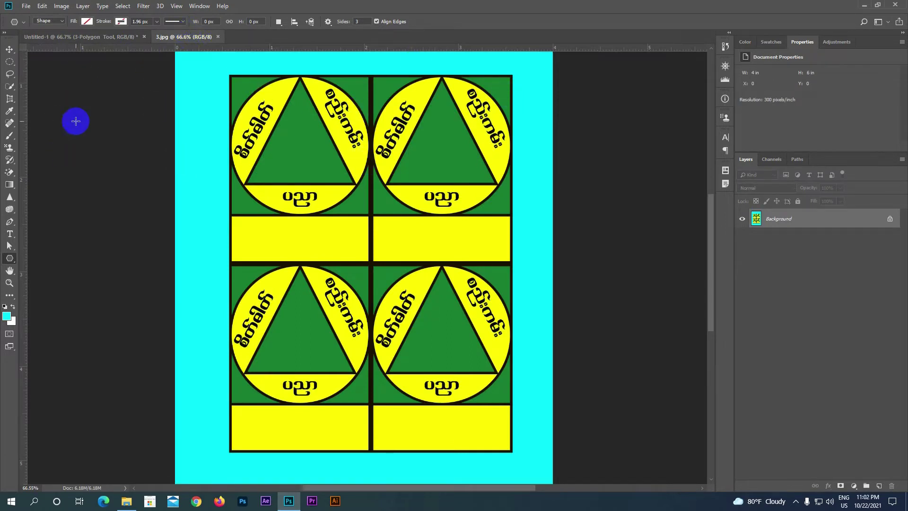
{"action": "left_click", "coordinate": [105, 37]}
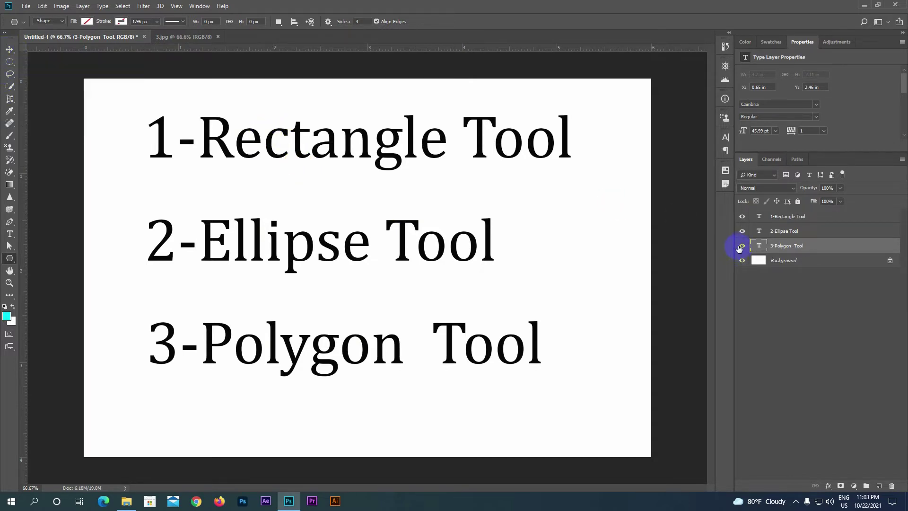
{"action": "left_click_drag", "start_coordinate": [742, 246], "coordinate": [741, 217]}
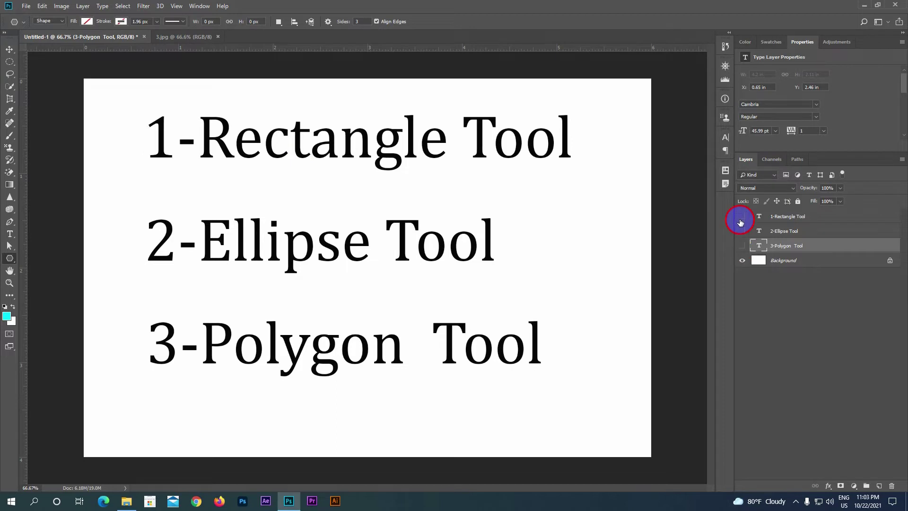
{"action": "left_click", "coordinate": [774, 220]}
{"action": "key", "text": "Delete"}
{"action": "key", "text": "Delete"}
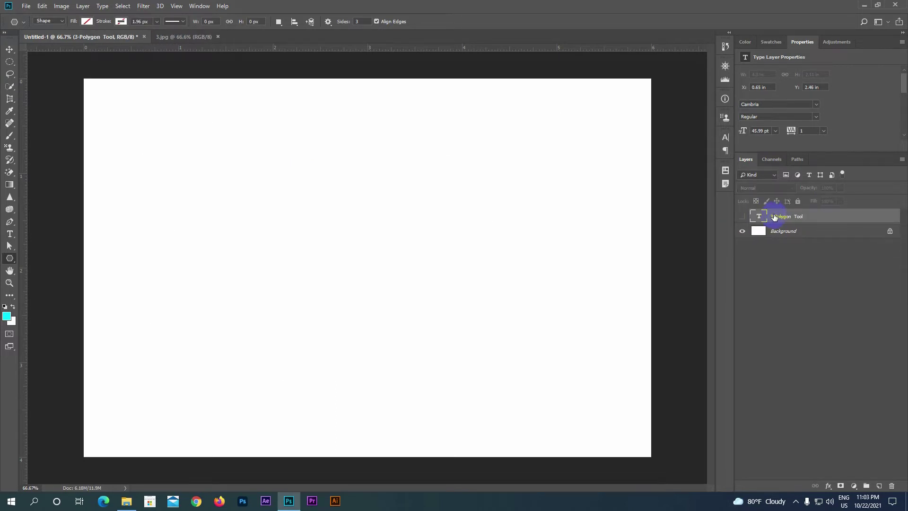
{"action": "key", "text": "Delete"}
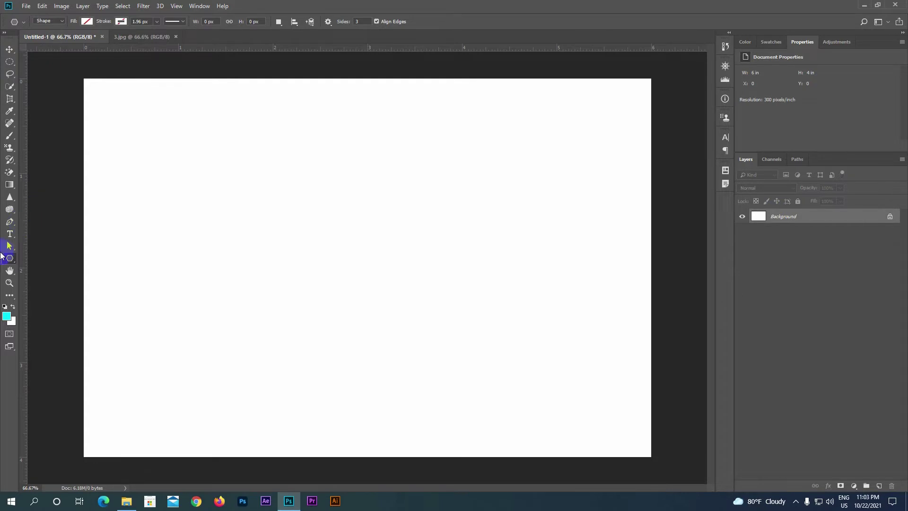
Step: Create a 1.5 × 2 in (450 × 600 px) rectangle near the canvas centre
{"action": "right_click", "coordinate": [11, 261]}
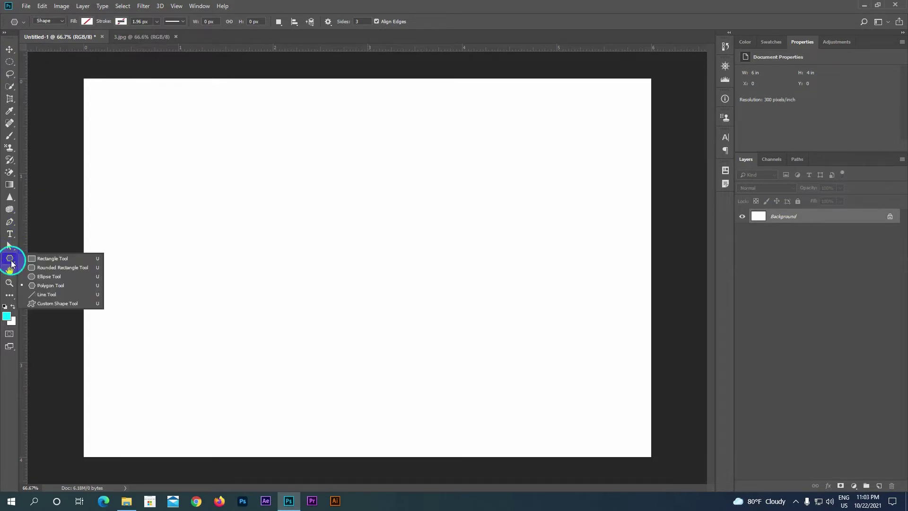
{"action": "left_click", "coordinate": [46, 259]}
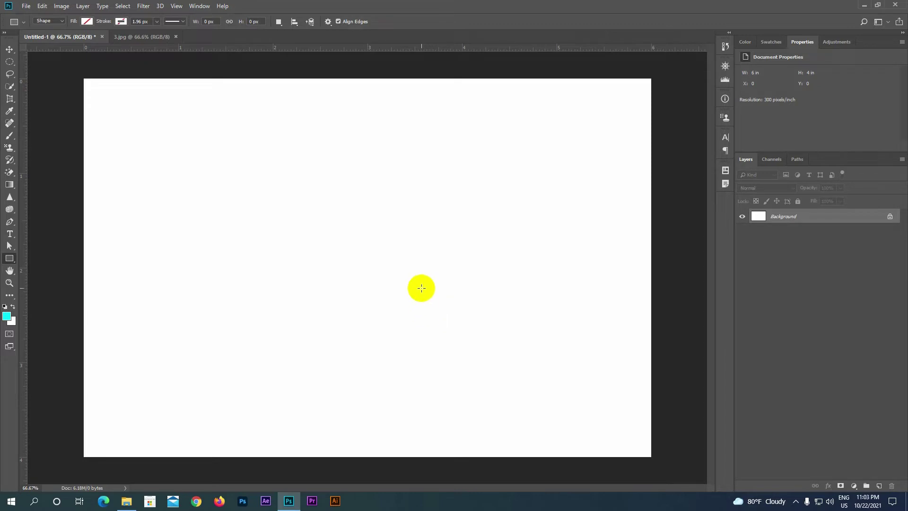
{"action": "left_click", "coordinate": [405, 257]}
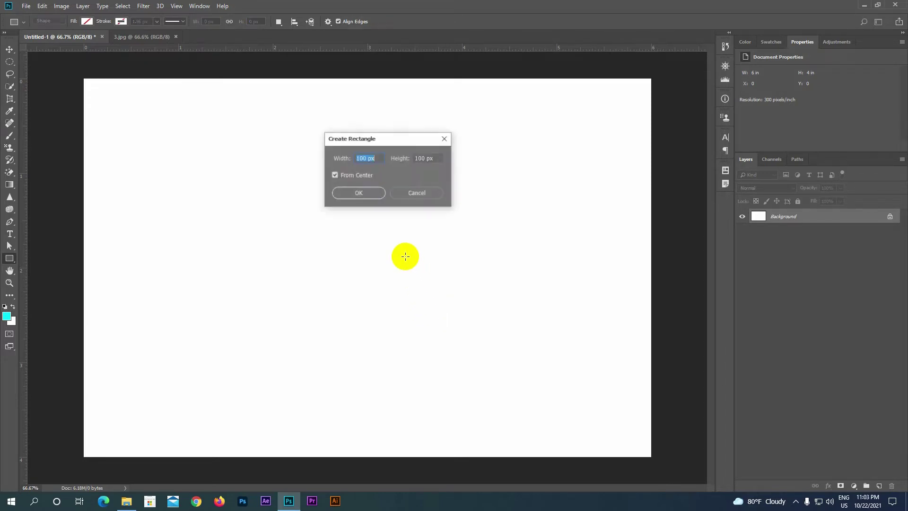
{"action": "mouse_move", "coordinate": [404, 141]}
{"action": "left_mouse_down"}
{"action": "mouse_move", "coordinate": [422, 145]}
{"action": "mouse_move", "coordinate": [390, 130]}
{"action": "left_mouse_up"}
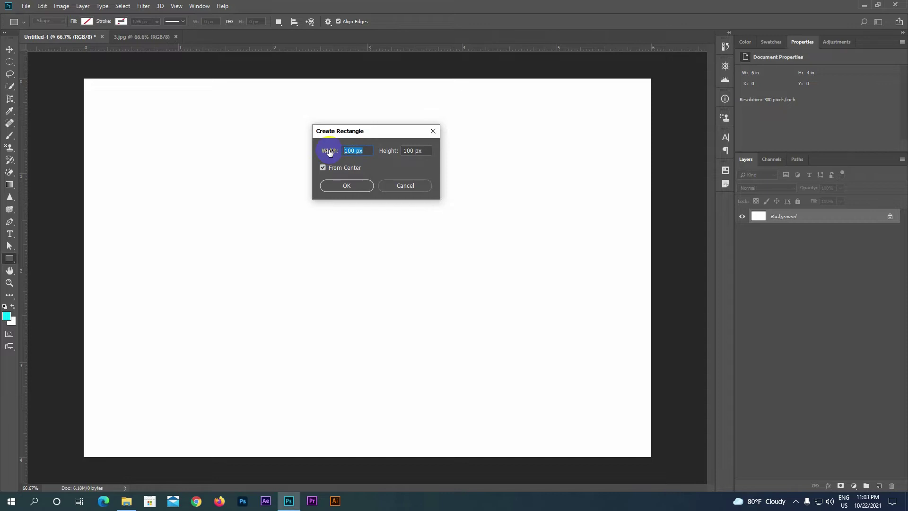
{"action": "type", "text": "1.5in"}
{"action": "left_click", "coordinate": [404, 151]}
{"action": "type", "text": "2in"}
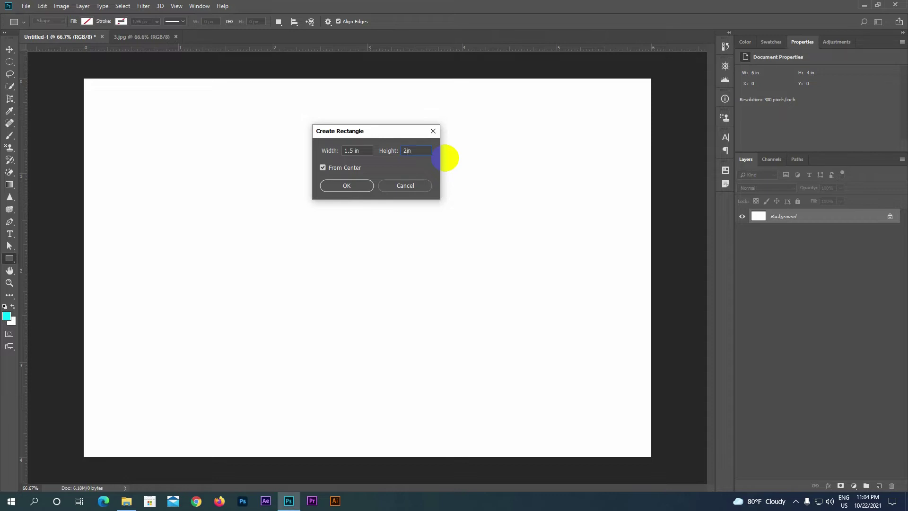
{"action": "left_click", "coordinate": [348, 186]}
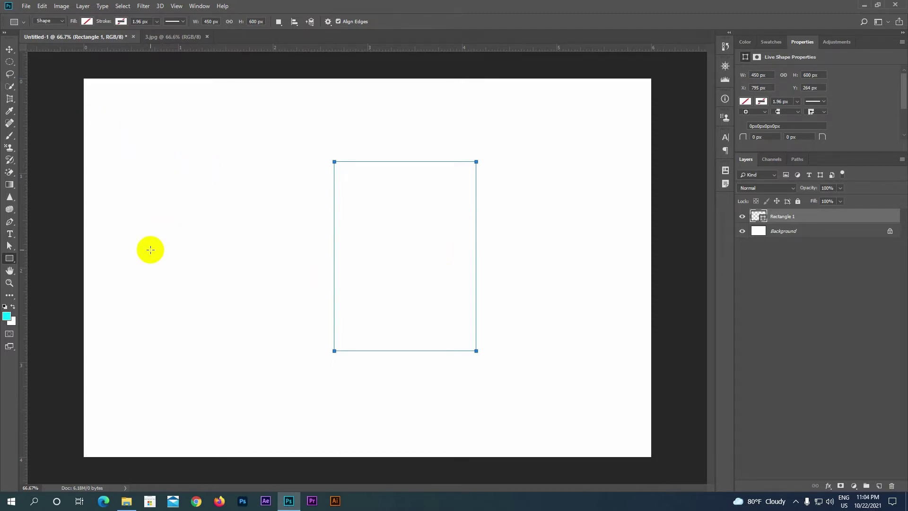
Step: Give the rectangle a yellow fill and a solid black outline
{"action": "left_click", "coordinate": [87, 22]}
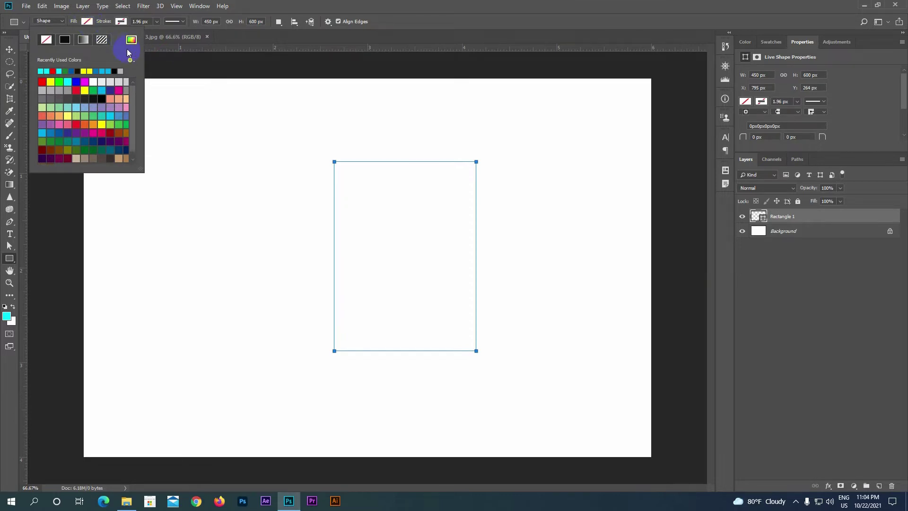
{"action": "left_click", "coordinate": [292, 211]}
{"action": "left_click", "coordinate": [50, 82]}
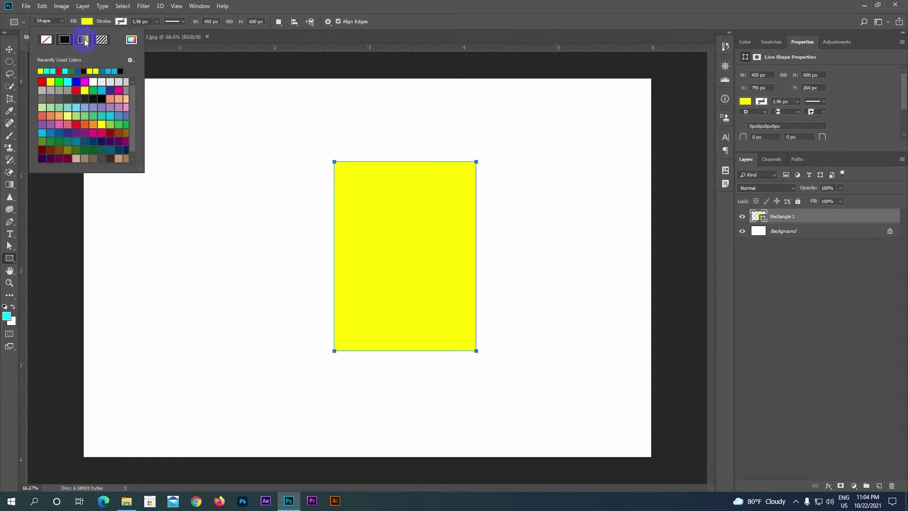
{"action": "left_click", "coordinate": [105, 24]}
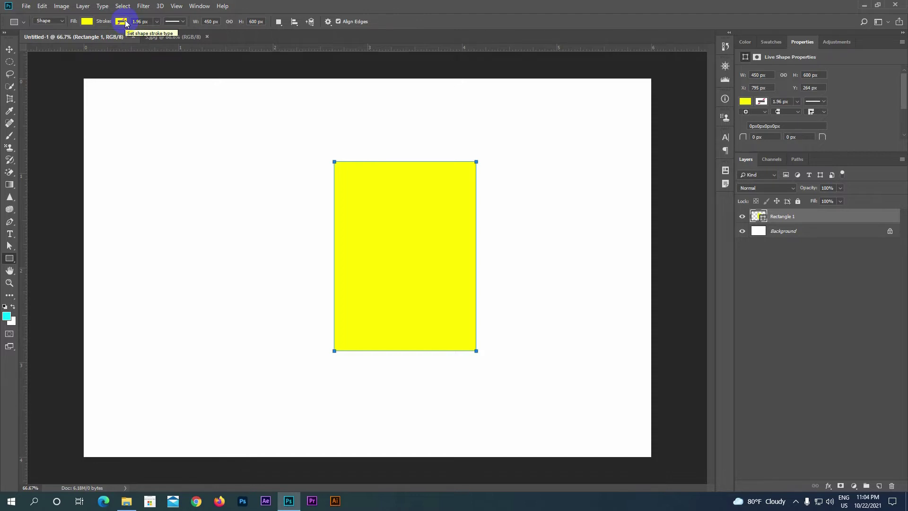
{"action": "left_click", "coordinate": [126, 23]}
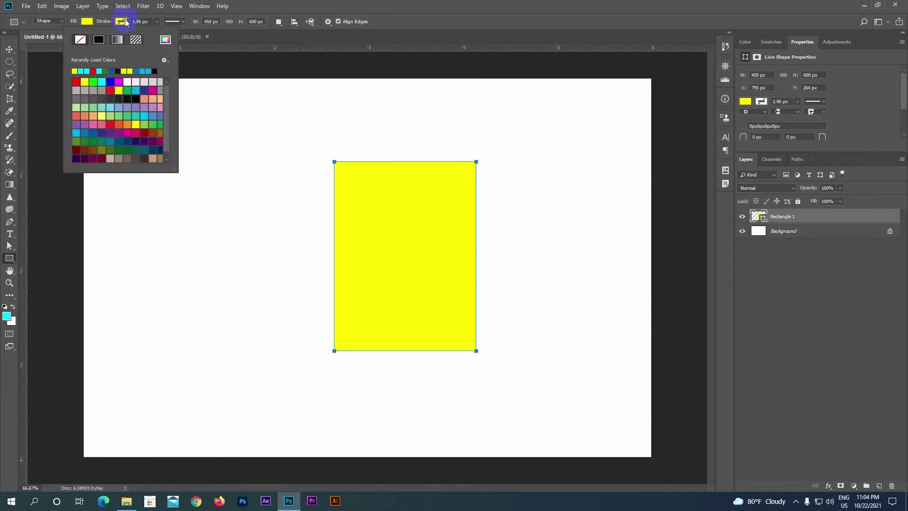
{"action": "left_click", "coordinate": [100, 41]}
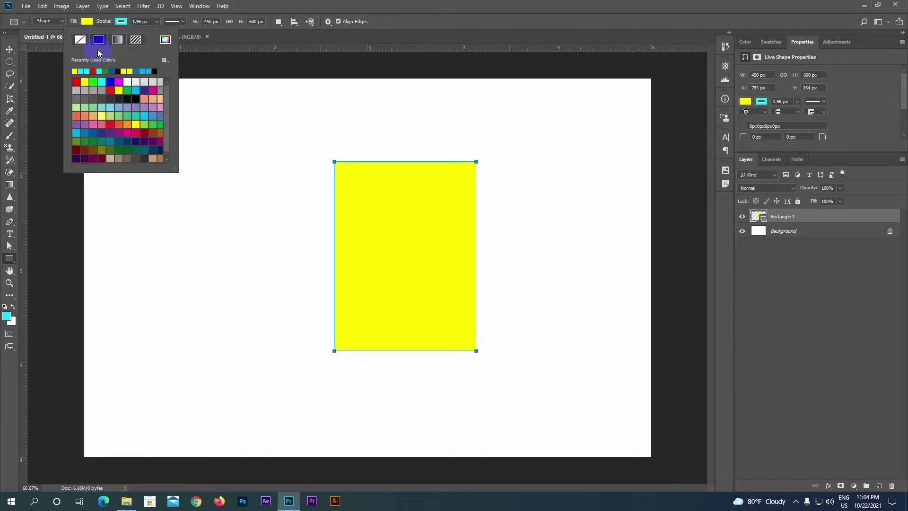
{"action": "left_click", "coordinate": [121, 69]}
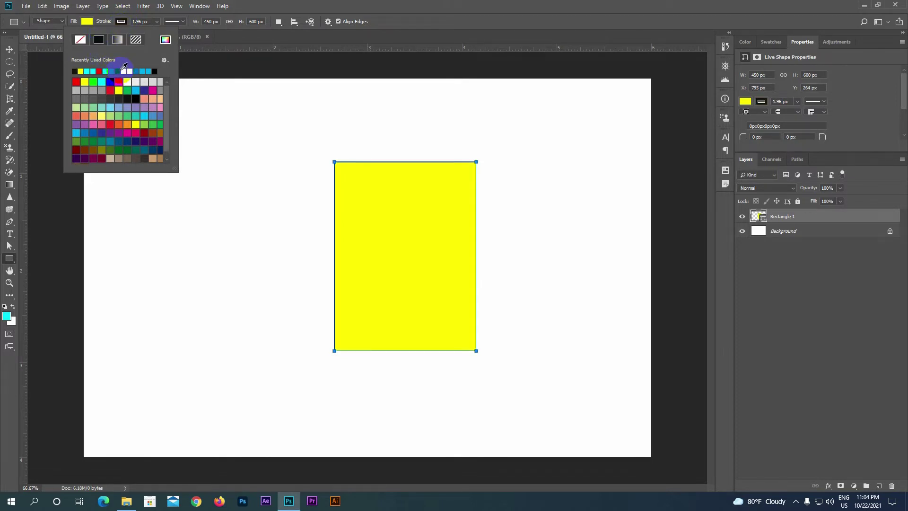
Step: Set the rectangle's stroke width to 7.41 px
{"action": "left_click", "coordinate": [156, 22]}
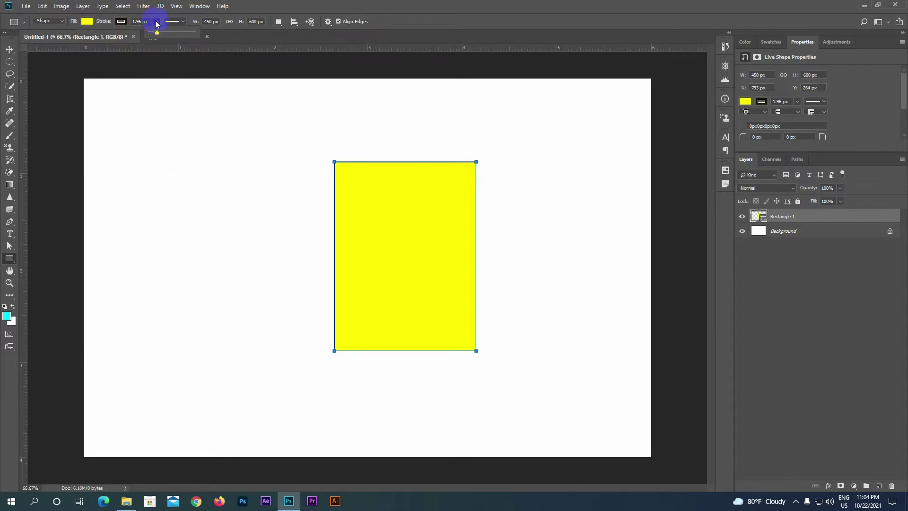
{"action": "left_click", "coordinate": [127, 23]}
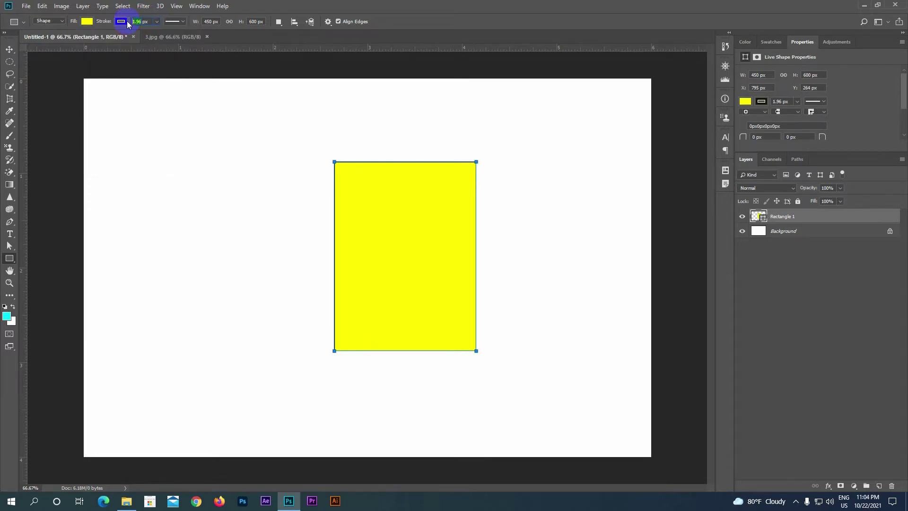
{"action": "type", "text": "8"}
{"action": "left_click", "coordinate": [137, 20]}
{"action": "double_click", "coordinate": [136, 21]}
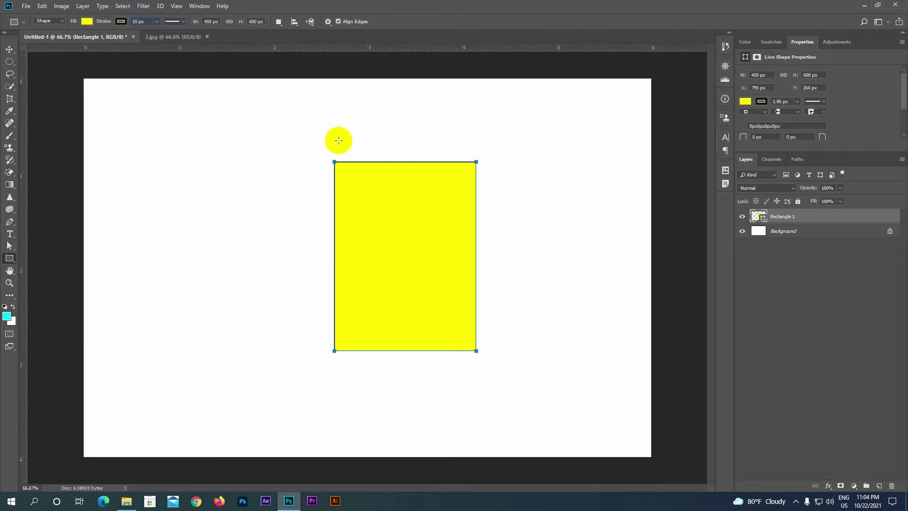
{"action": "left_click", "coordinate": [200, 134]}
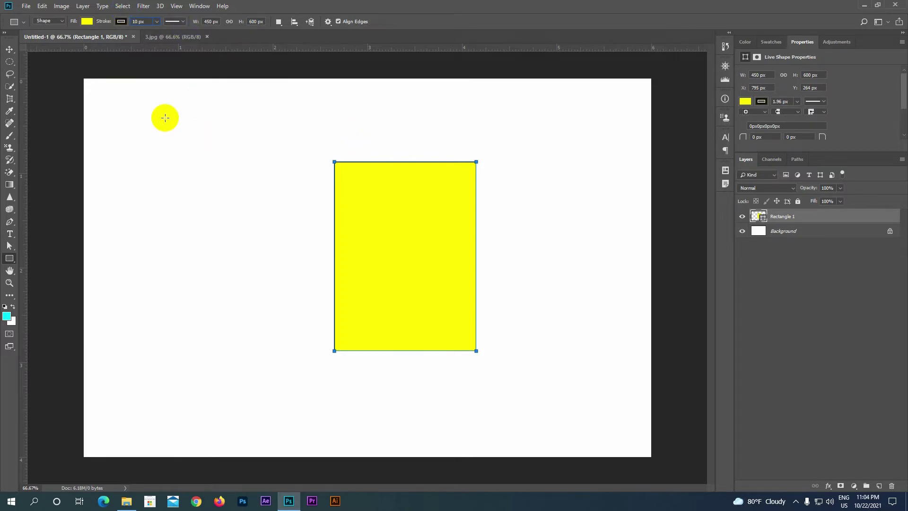
{"action": "left_click", "coordinate": [156, 21]}
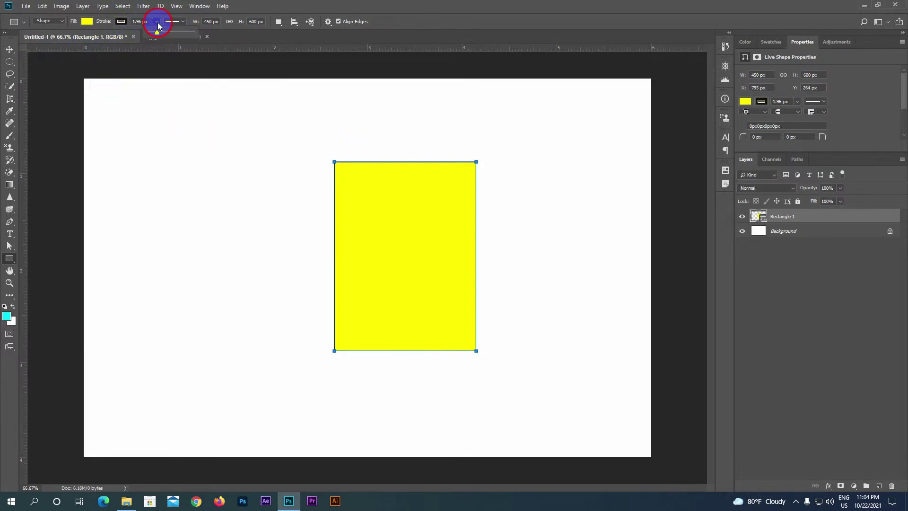
{"action": "left_click_drag", "start_coordinate": [157, 32], "coordinate": [158, 32]}
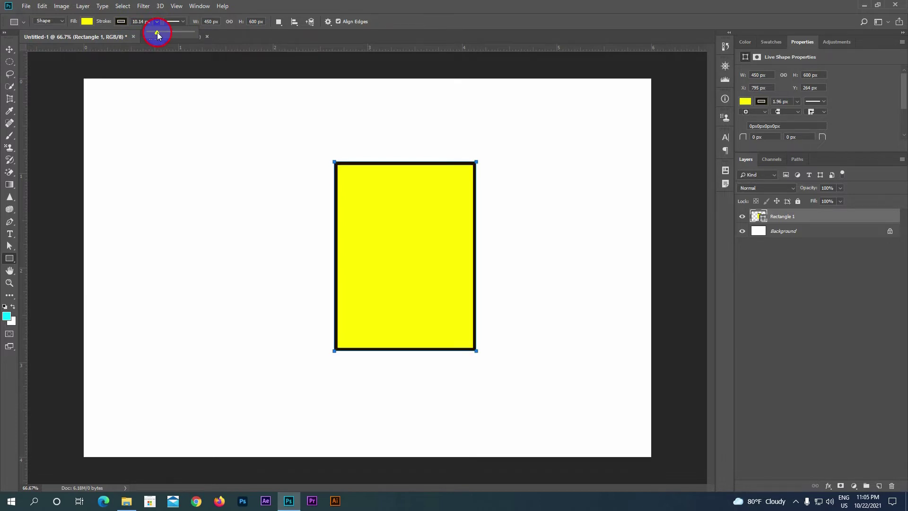
{"action": "left_click_drag", "start_coordinate": [157, 32], "coordinate": [156, 32]}
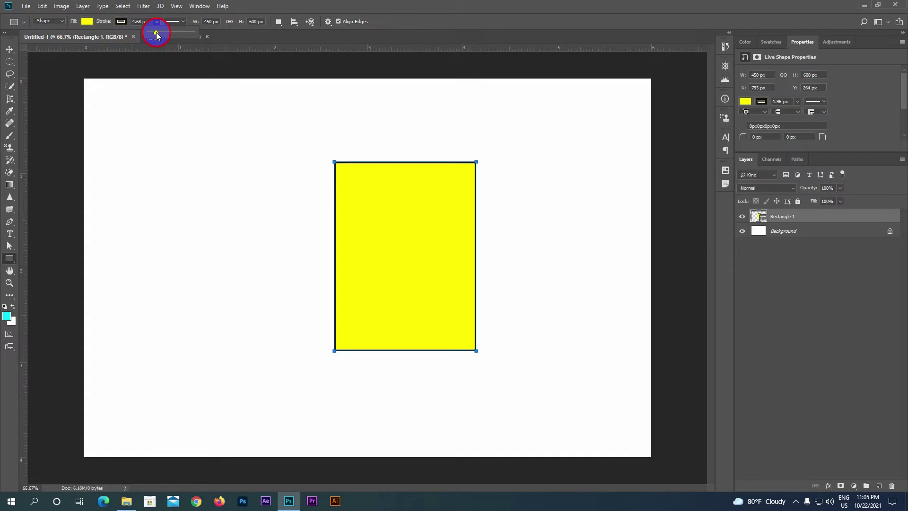
{"action": "left_click_drag", "start_coordinate": [156, 32], "coordinate": [157, 32]}
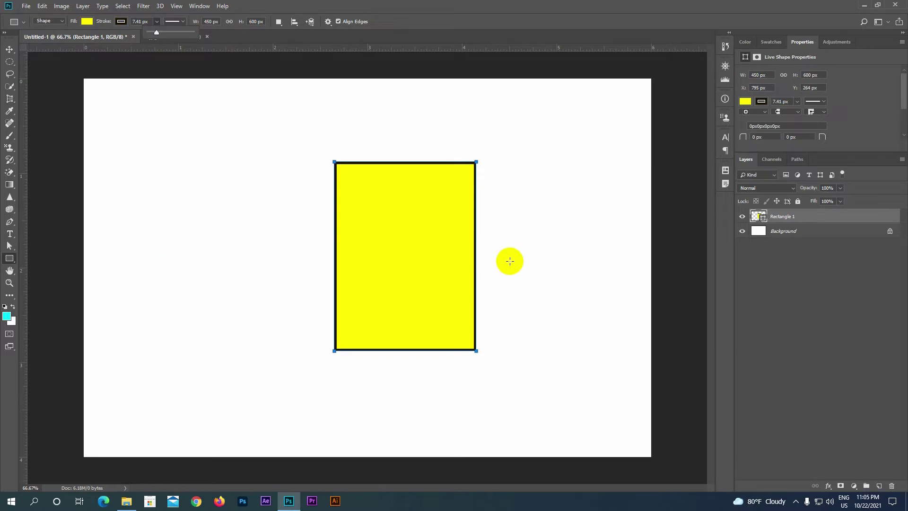
Step: Move the yellow rectangle to the left side of the page, at X 298, Y 221 px
{"action": "left_click", "coordinate": [11, 49]}
{"action": "left_click_drag", "start_coordinate": [426, 259], "coordinate": [263, 249]}
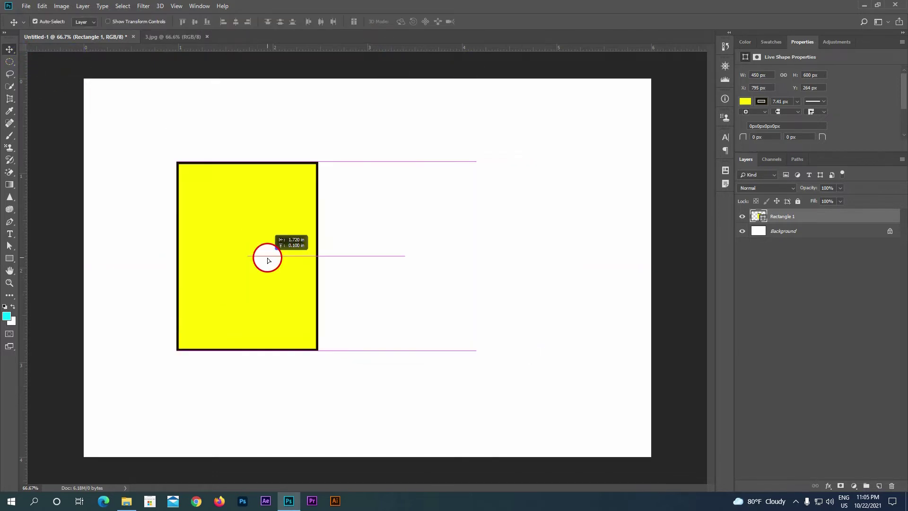
{"action": "left_click_drag", "start_coordinate": [263, 250], "coordinate": [257, 246]}
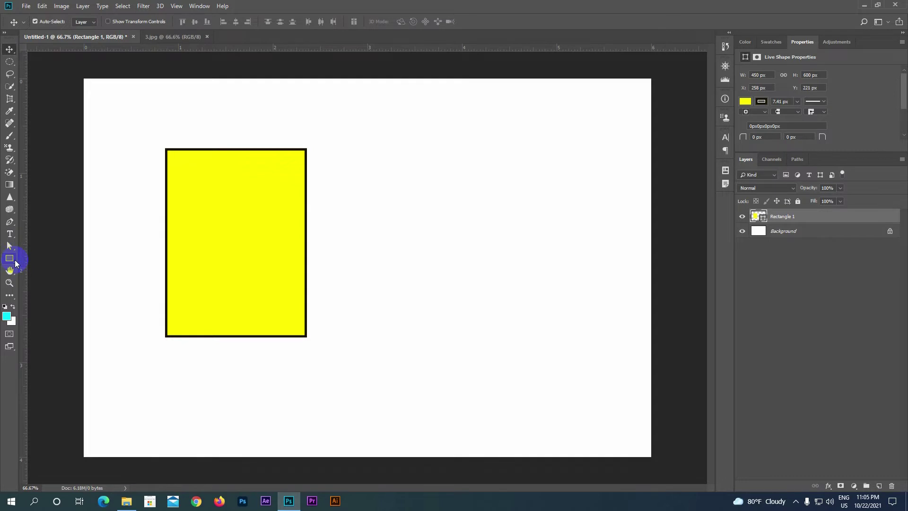
{"action": "left_click", "coordinate": [15, 259]}
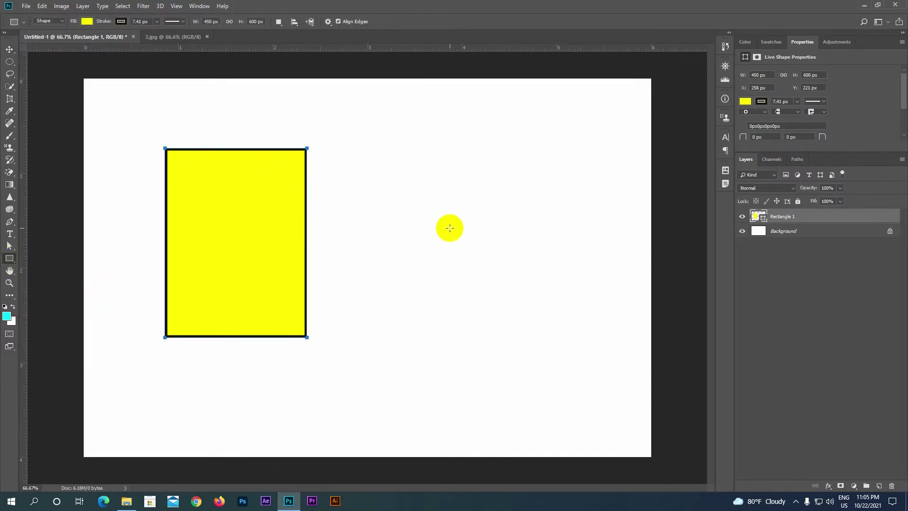
{"action": "left_click", "coordinate": [496, 241]}
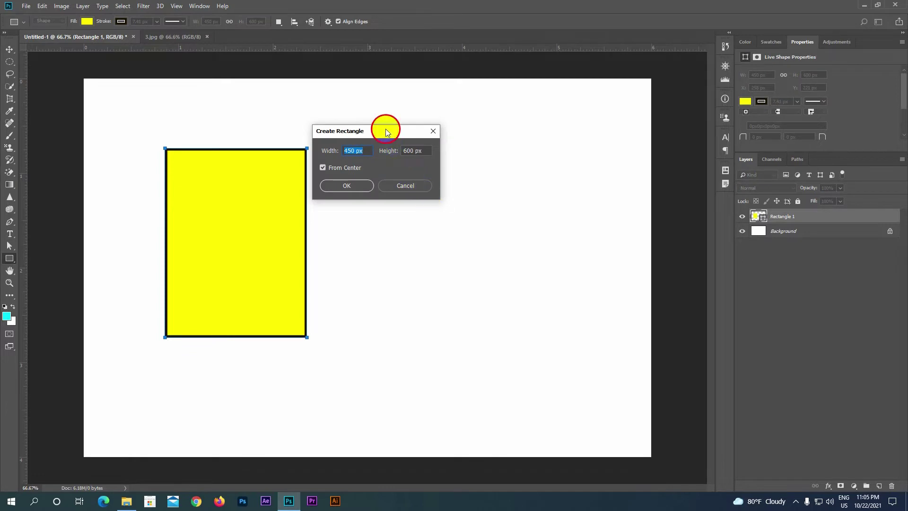
Step: Create a 450 × 450 px square to the right of the yellow rectangle
{"action": "left_click_drag", "start_coordinate": [385, 129], "coordinate": [467, 144]}
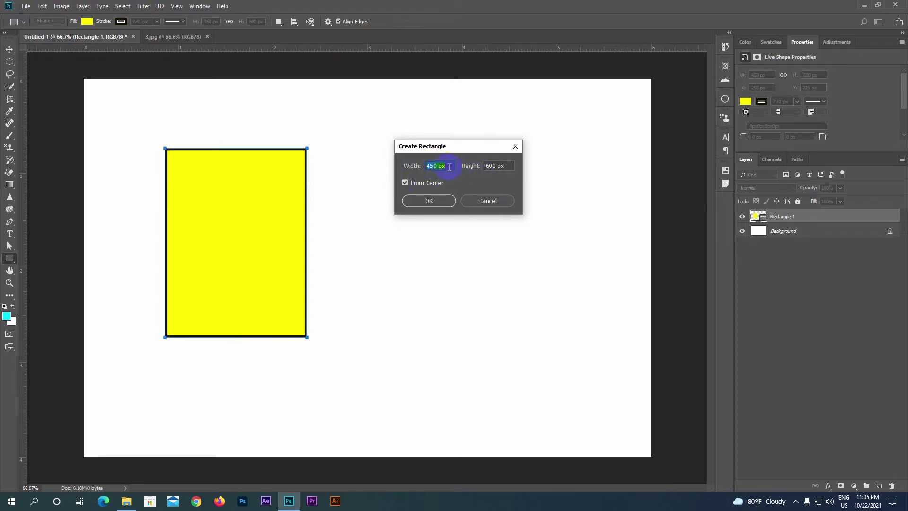
{"action": "left_click", "coordinate": [493, 165]}
{"action": "left_click_drag", "start_coordinate": [495, 165], "coordinate": [483, 166]}
{"action": "left_click", "coordinate": [485, 196]}
{"action": "type", "text": "0"}
{"action": "left_click", "coordinate": [512, 168]}
{"action": "left_click", "coordinate": [429, 201]}
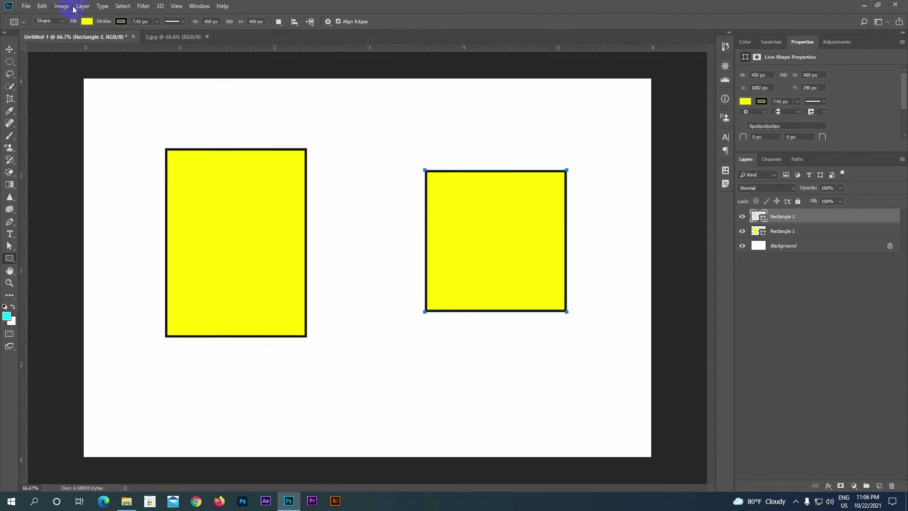
Step: Fill the Rectangle 2 square with green, keeping its black outline
{"action": "left_click", "coordinate": [87, 22]}
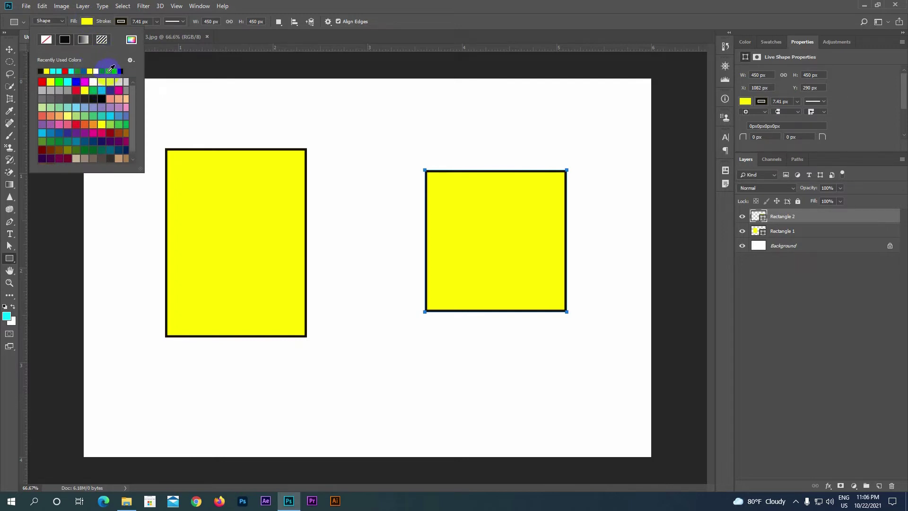
{"action": "left_click", "coordinate": [87, 71]}
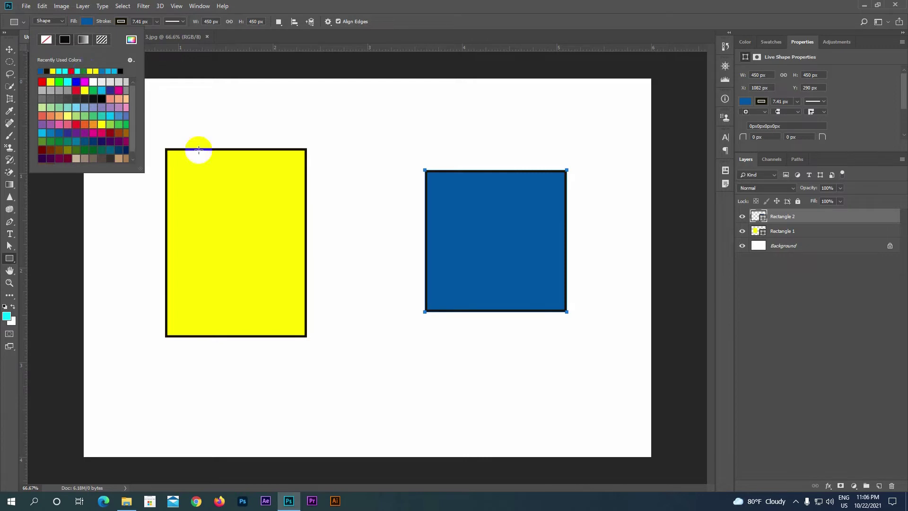
{"action": "left_click", "coordinate": [113, 70]}
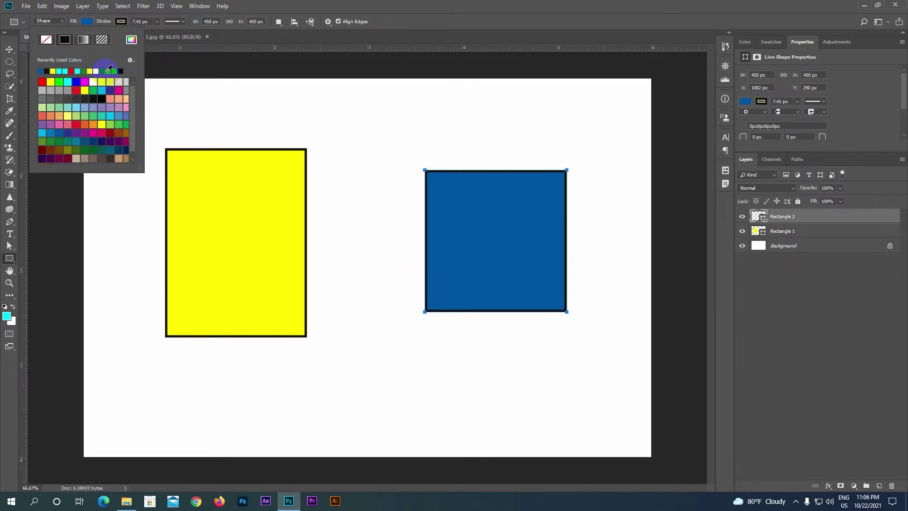
{"action": "left_click", "coordinate": [110, 70]}
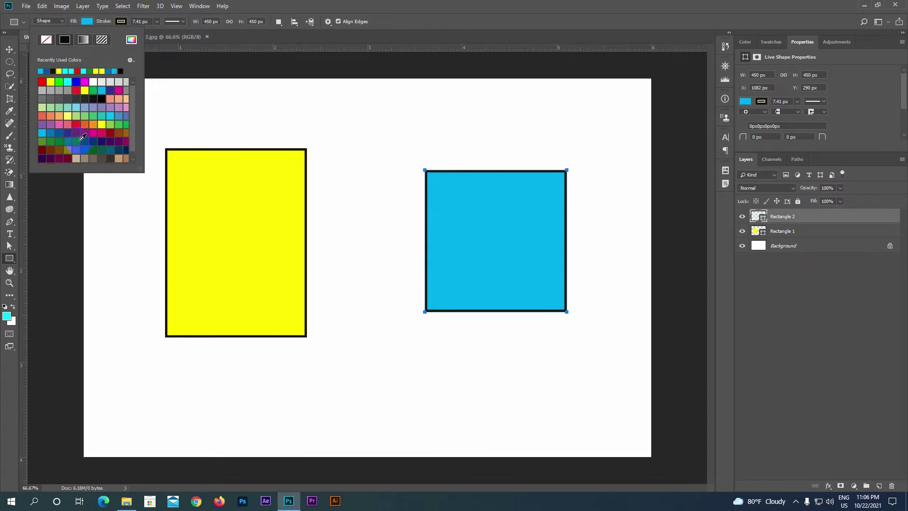
{"action": "left_click", "coordinate": [78, 141]}
{"action": "left_click", "coordinate": [99, 71]}
{"action": "left_click", "coordinate": [488, 266]}
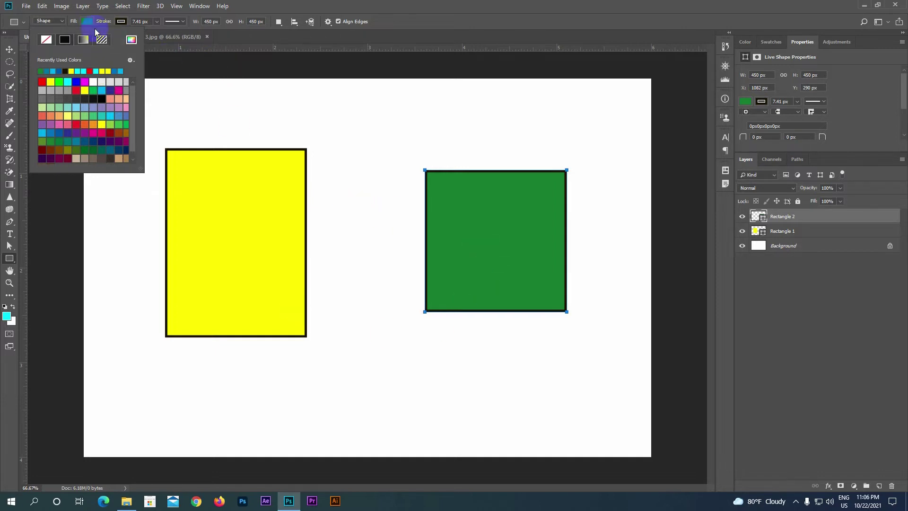
{"action": "left_click", "coordinate": [61, 22]}
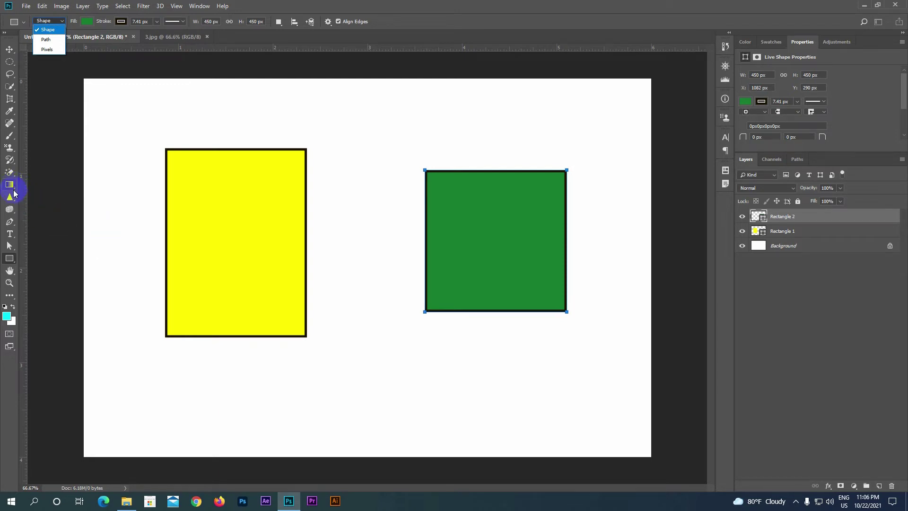
Step: Move the yellow rectangle to the top-left corner and the green square beside it
{"action": "left_click", "coordinate": [12, 258]}
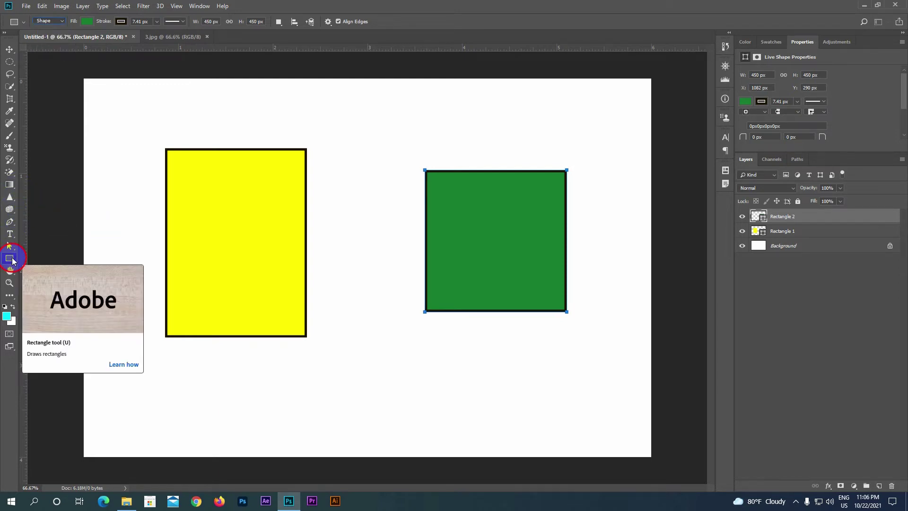
{"action": "right_click", "coordinate": [12, 262]}
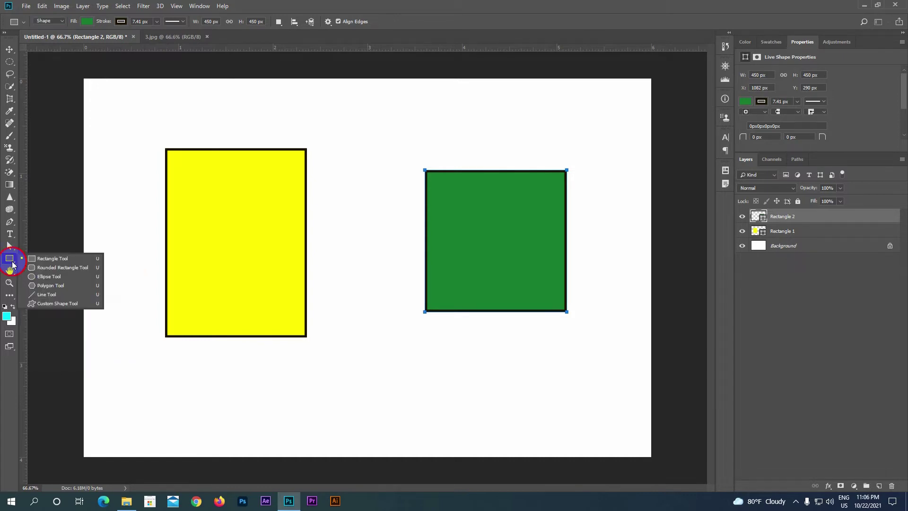
{"action": "left_click", "coordinate": [49, 277]}
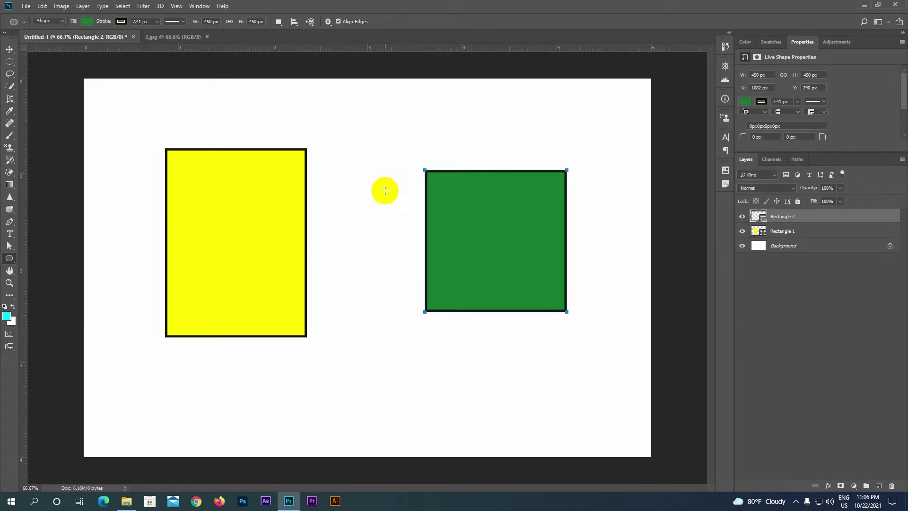
{"action": "left_click", "coordinate": [10, 48]}
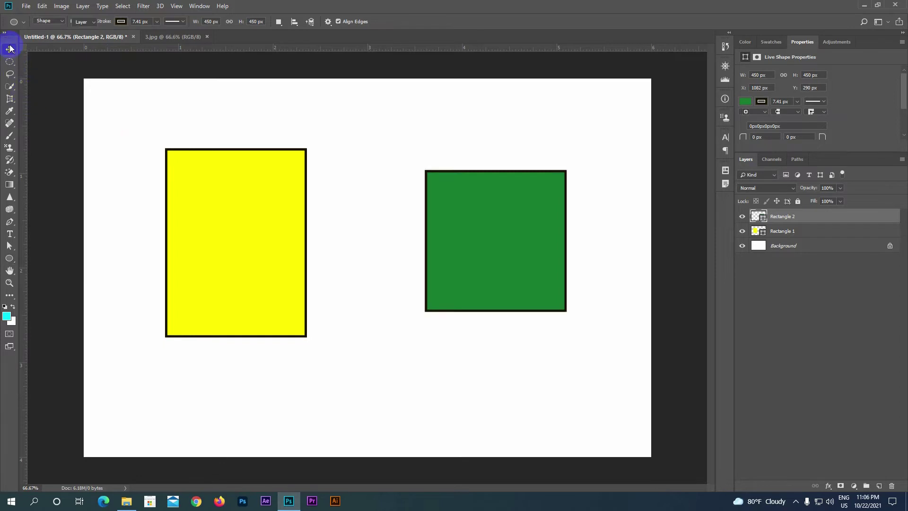
{"action": "left_click_drag", "start_coordinate": [478, 226], "coordinate": [390, 177]}
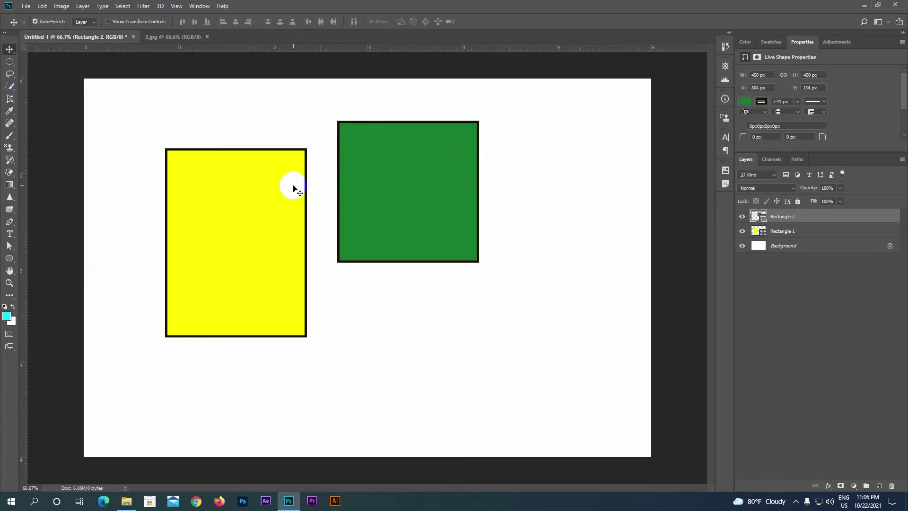
{"action": "left_click_drag", "start_coordinate": [293, 188], "coordinate": [226, 128]}
{"action": "left_click_drag", "start_coordinate": [377, 163], "coordinate": [361, 177]}
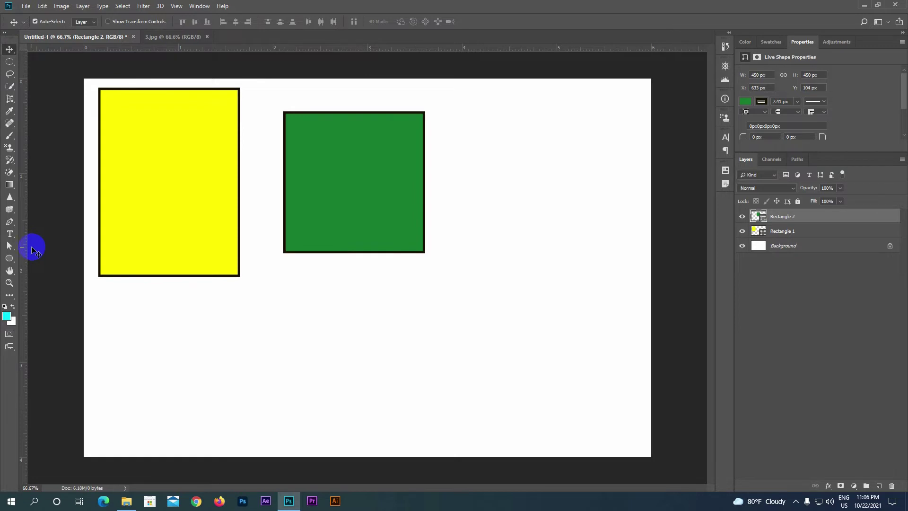
Step: Select the Ellipse Tool from the shape tool flyout
{"action": "left_click", "coordinate": [9, 259]}
{"action": "left_click", "coordinate": [47, 285]}
{"action": "left_click_drag", "start_coordinate": [10, 263], "coordinate": [46, 279]}
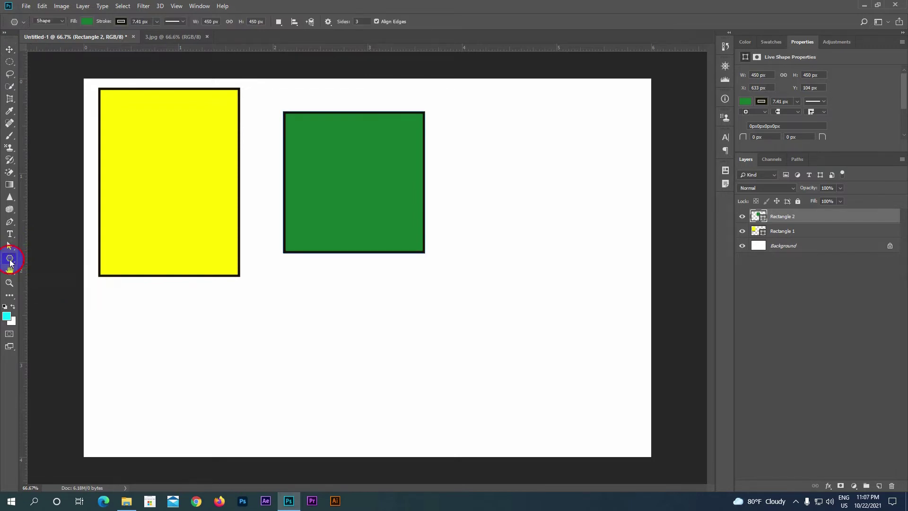
{"action": "left_click", "coordinate": [45, 278]}
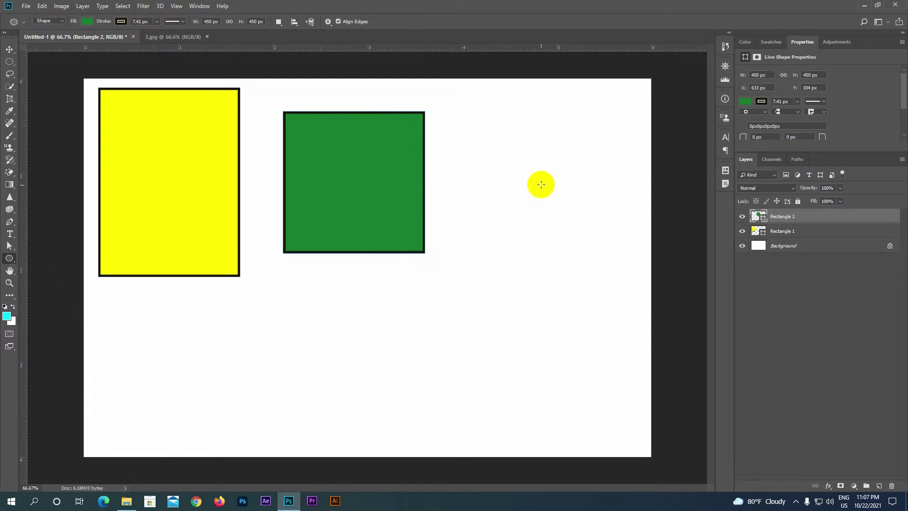
Step: Create a 450 × 450 px circle to the right of the green square
{"action": "left_click", "coordinate": [554, 189]}
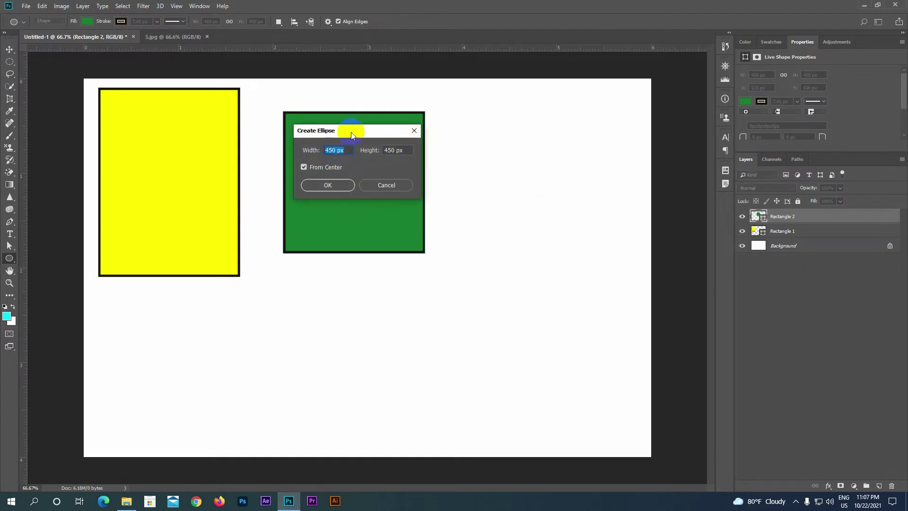
{"action": "left_click", "coordinate": [331, 186]}
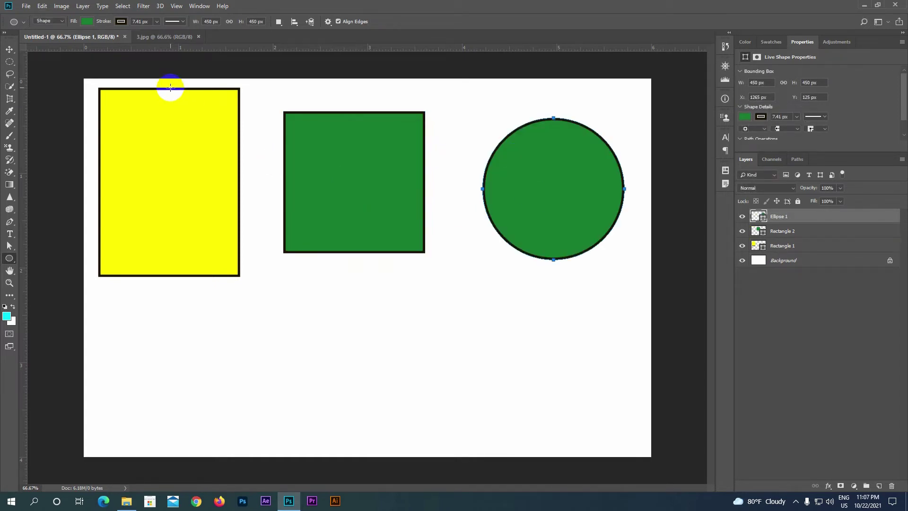
{"action": "left_click", "coordinate": [91, 24]}
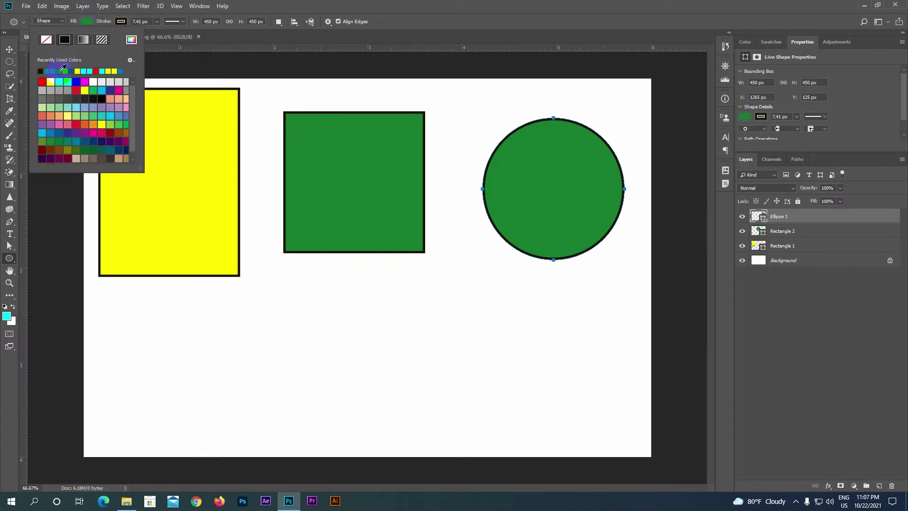
Step: Fill the circle yellow and nudge the rectangle, square and circle into a neat top row
{"action": "left_click", "coordinate": [51, 82]}
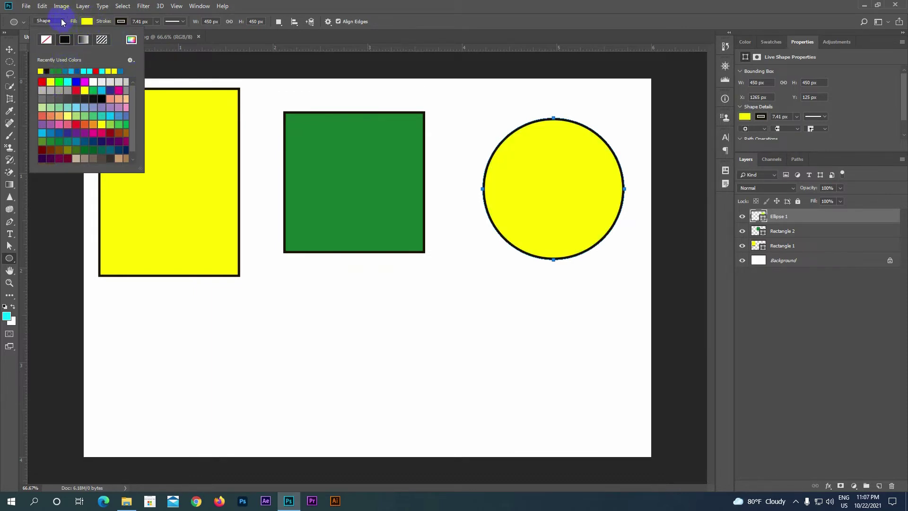
{"action": "left_click", "coordinate": [61, 20]}
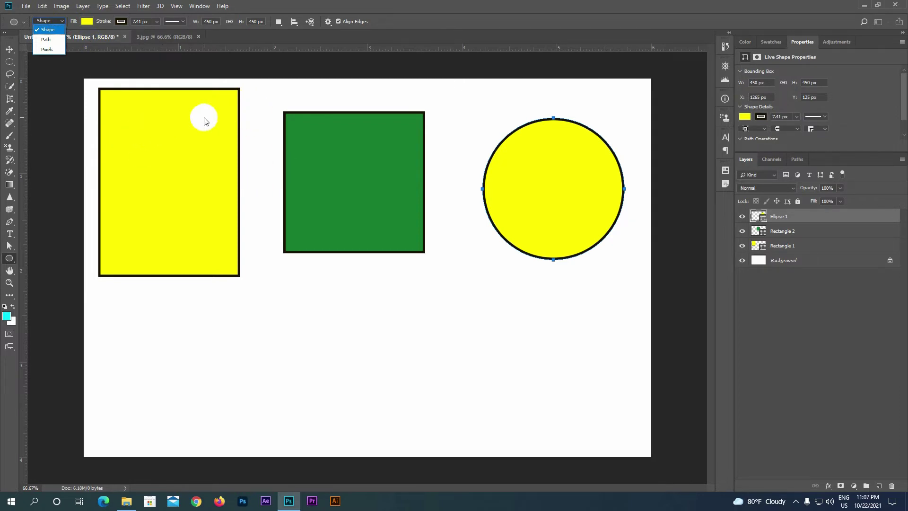
{"action": "left_click", "coordinate": [338, 137]}
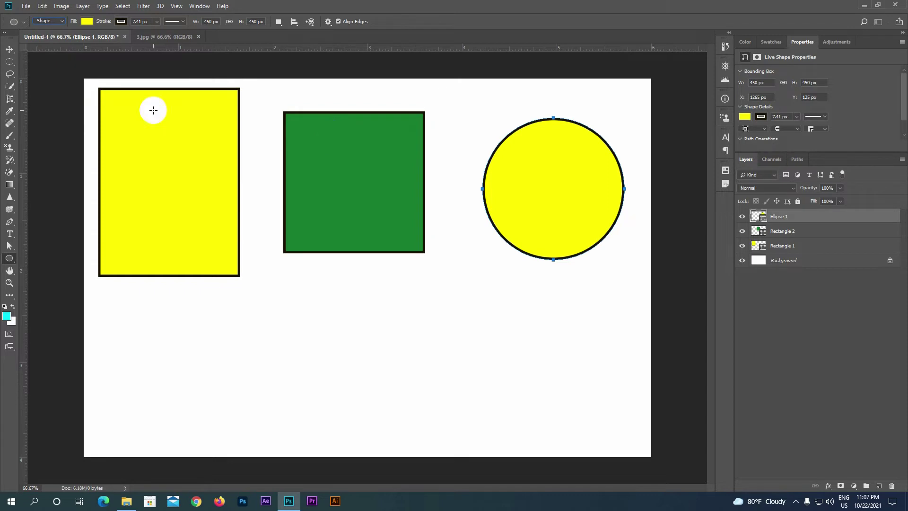
{"action": "left_click", "coordinate": [9, 49]}
{"action": "left_click_drag", "start_coordinate": [145, 142], "coordinate": [145, 148]}
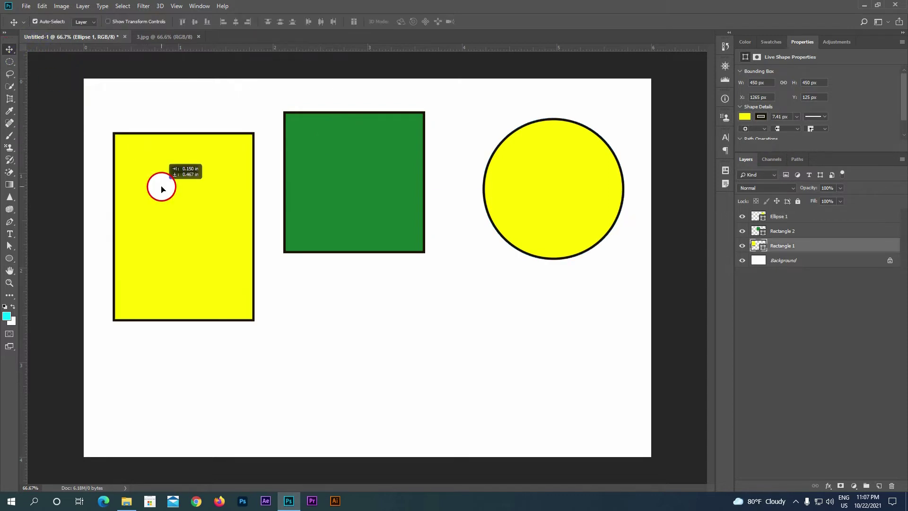
{"action": "left_click_drag", "start_coordinate": [330, 158], "coordinate": [326, 158]}
{"action": "left_click_drag", "start_coordinate": [544, 142], "coordinate": [532, 131]}
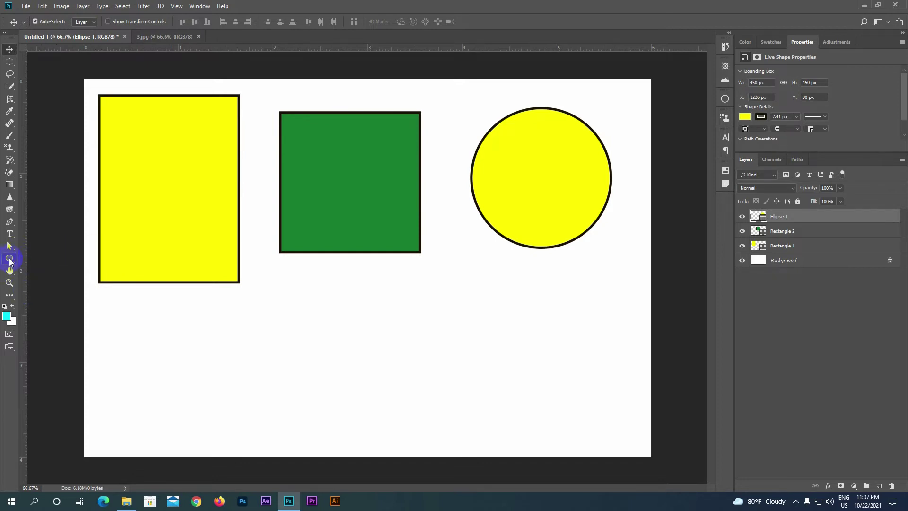
Step: Draw a yellow 450×450 px polygon with 3 sides, a triangle, near the bottom of the page
{"action": "left_click", "coordinate": [10, 260]}
{"action": "left_click", "coordinate": [40, 284]}
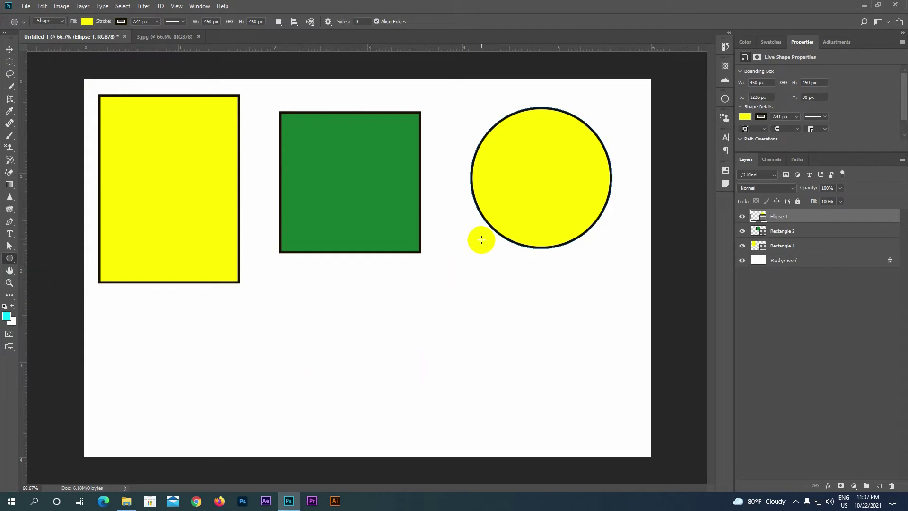
{"action": "left_click", "coordinate": [474, 347]}
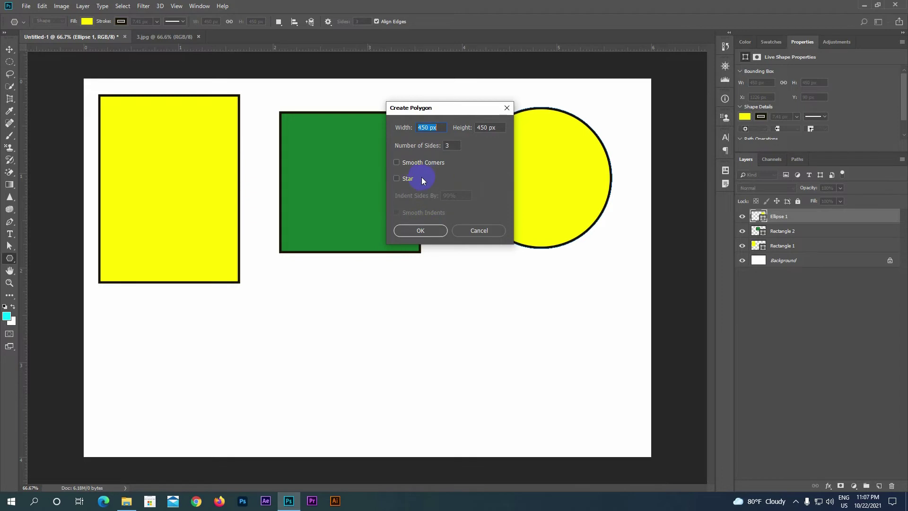
{"action": "left_click", "coordinate": [443, 149]}
{"action": "left_click", "coordinate": [440, 148]}
{"action": "type", "text": "3"}
{"action": "left_click", "coordinate": [431, 231]}
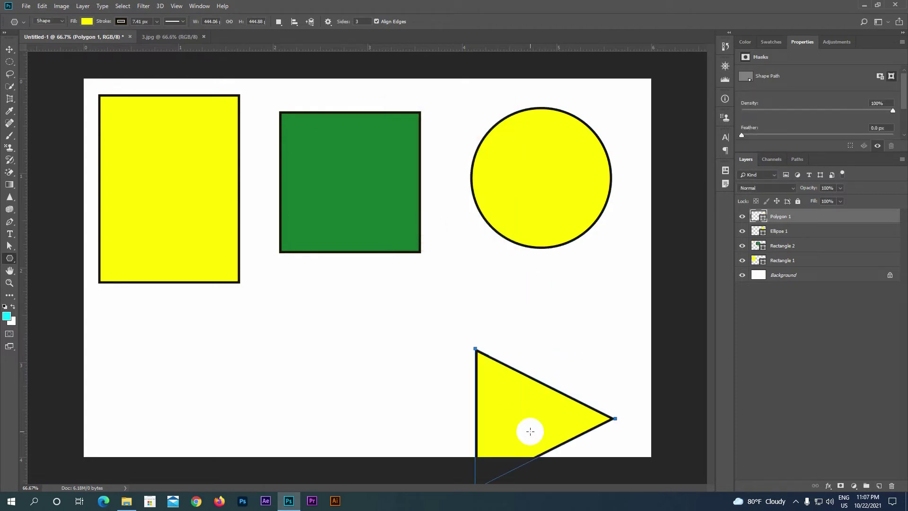
{"action": "left_click", "coordinate": [361, 242]}
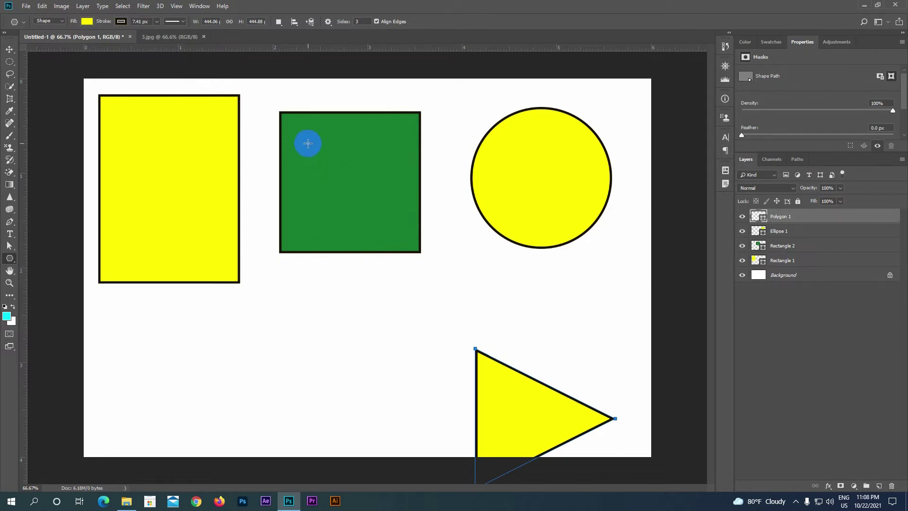
Step: Set the Polygon 1 triangle's fill to the dark green recent colour used by the square
{"action": "left_click", "coordinate": [86, 22]}
{"action": "left_click", "coordinate": [121, 72]}
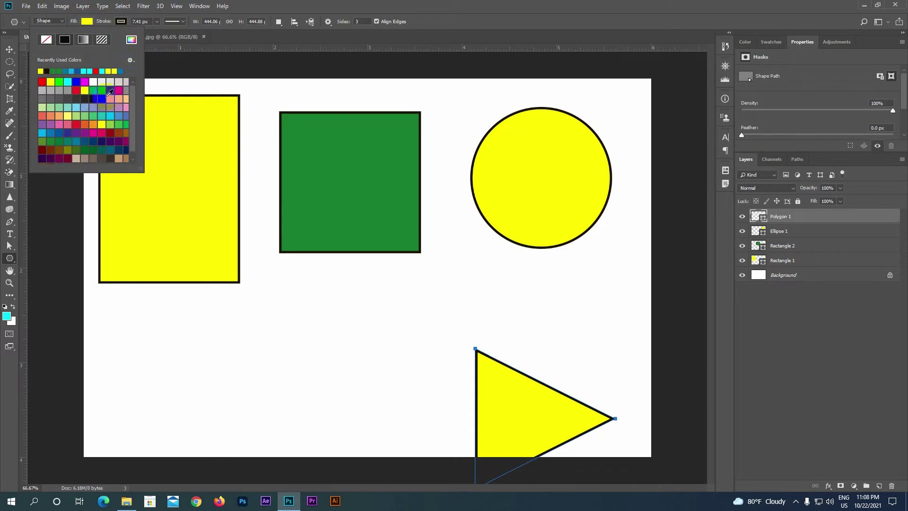
{"action": "left_click", "coordinate": [101, 89]}
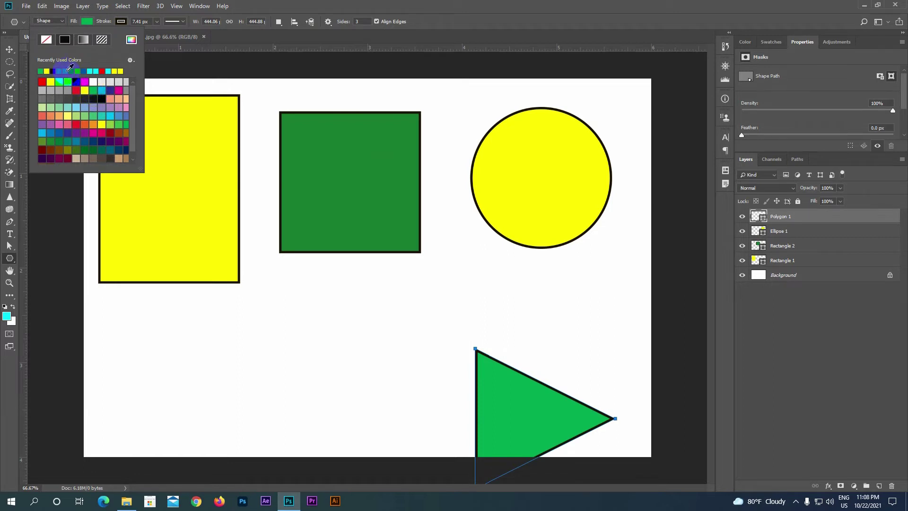
{"action": "left_click", "coordinate": [68, 71]}
{"action": "left_click", "coordinate": [256, 310]}
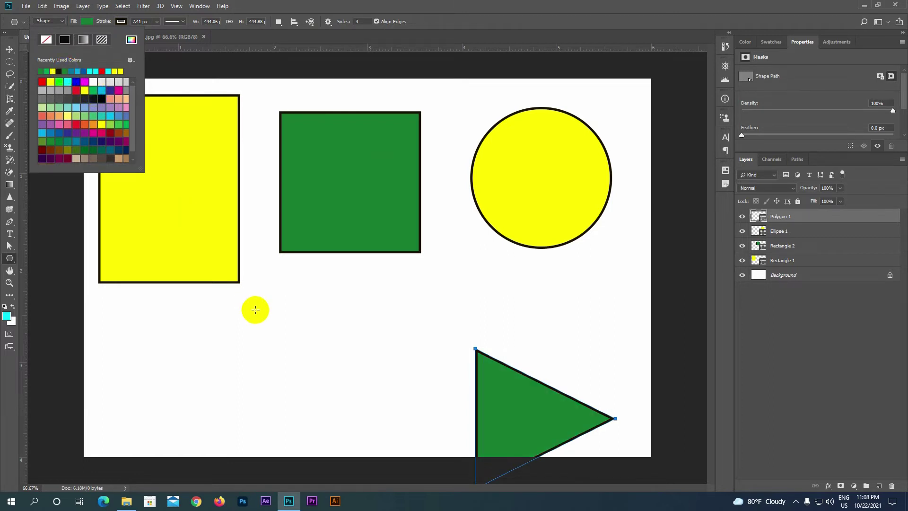
{"action": "left_click", "coordinate": [497, 143]}
{"action": "left_click", "coordinate": [87, 22]}
{"action": "left_click", "coordinate": [646, 362]}
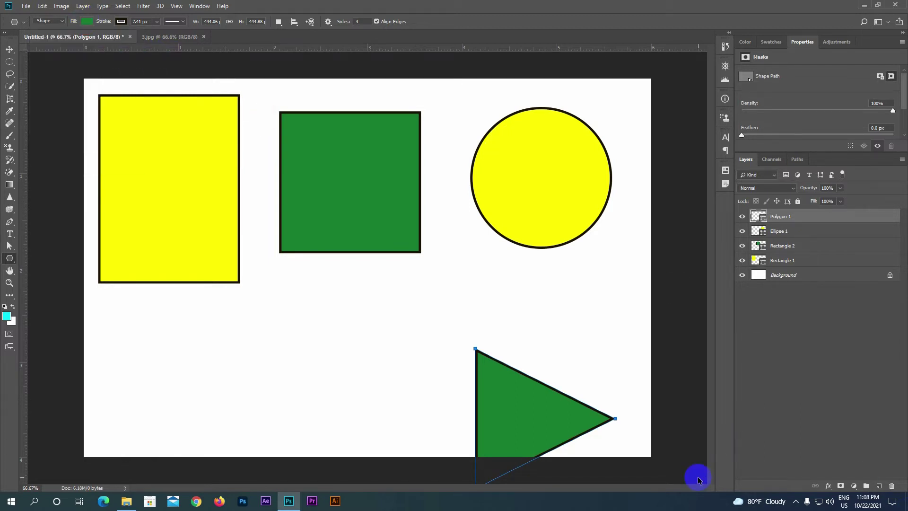
Step: Rotate the triangle -90° to stand upright and drag it up onto the page below the square and circle
{"action": "key", "text": "ctrl+t"}
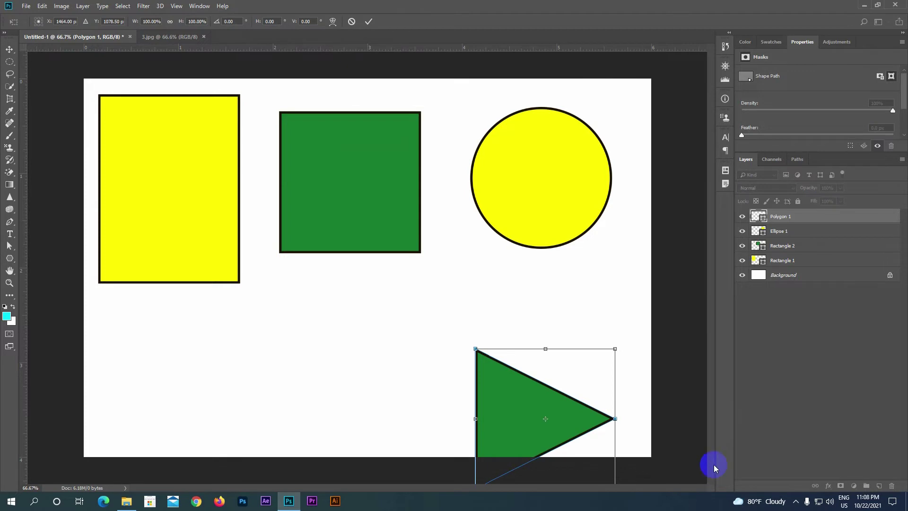
{"action": "left_click", "coordinate": [637, 339]}
{"action": "left_click_drag", "start_coordinate": [637, 338], "coordinate": [462, 311]}
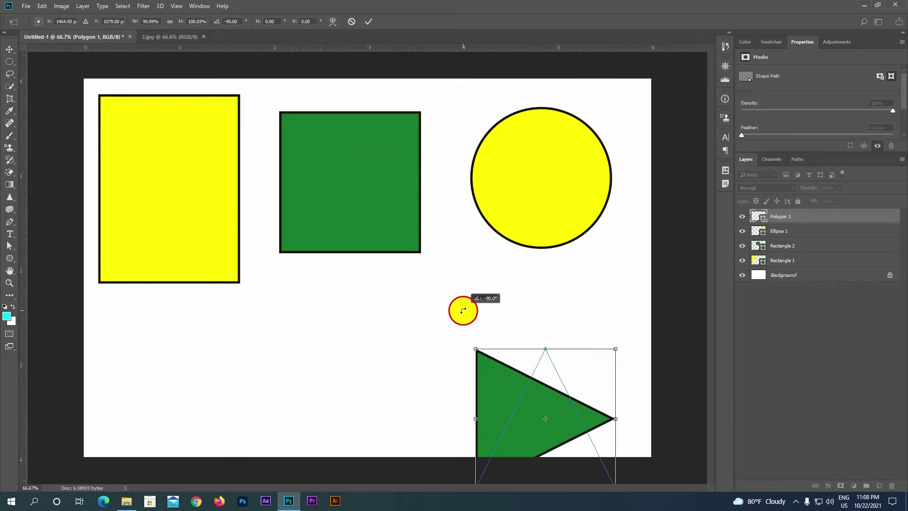
{"action": "left_click_drag", "start_coordinate": [463, 310], "coordinate": [463, 311]}
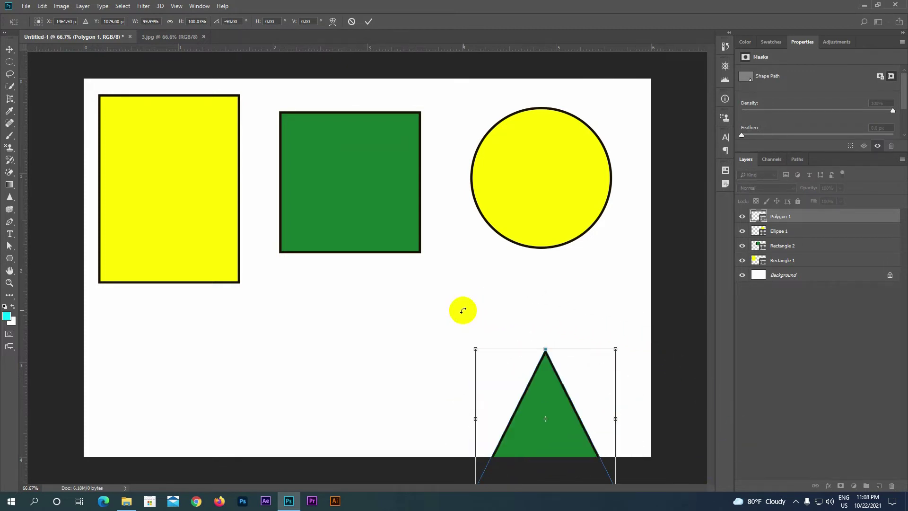
{"action": "left_click", "coordinate": [10, 51]}
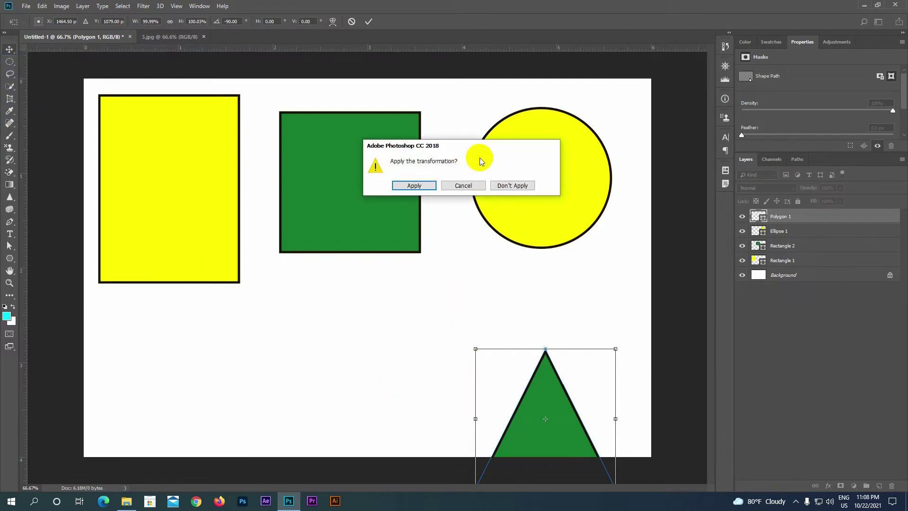
{"action": "left_click", "coordinate": [414, 185]}
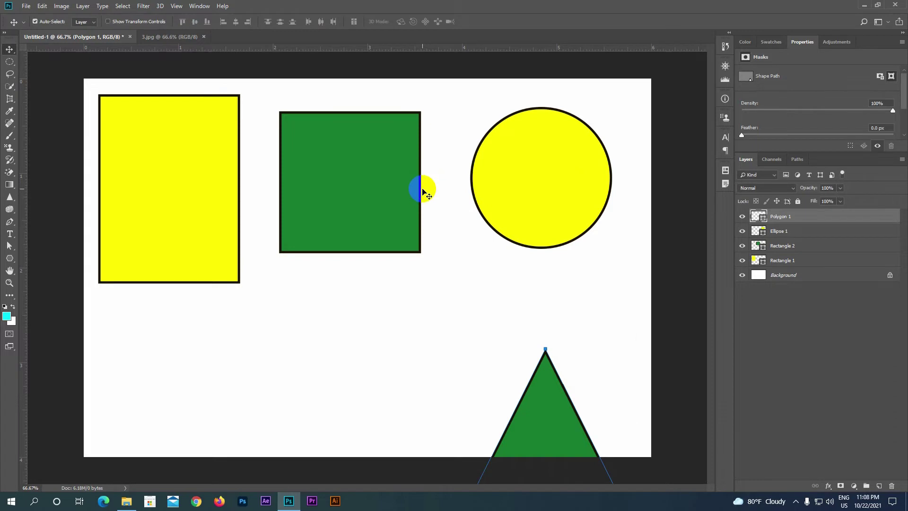
{"action": "left_click_drag", "start_coordinate": [544, 443], "coordinate": [470, 350]}
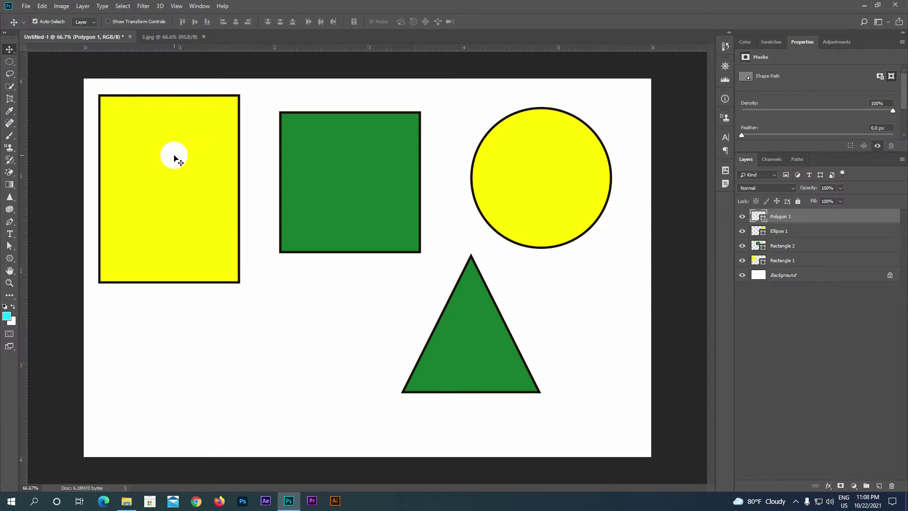
Step: With Rectangle 1 selected, turn off the Ellipse 1 and Polygon 1 layer visibility
{"action": "left_click", "coordinate": [174, 158]}
{"action": "left_click", "coordinate": [743, 262]}
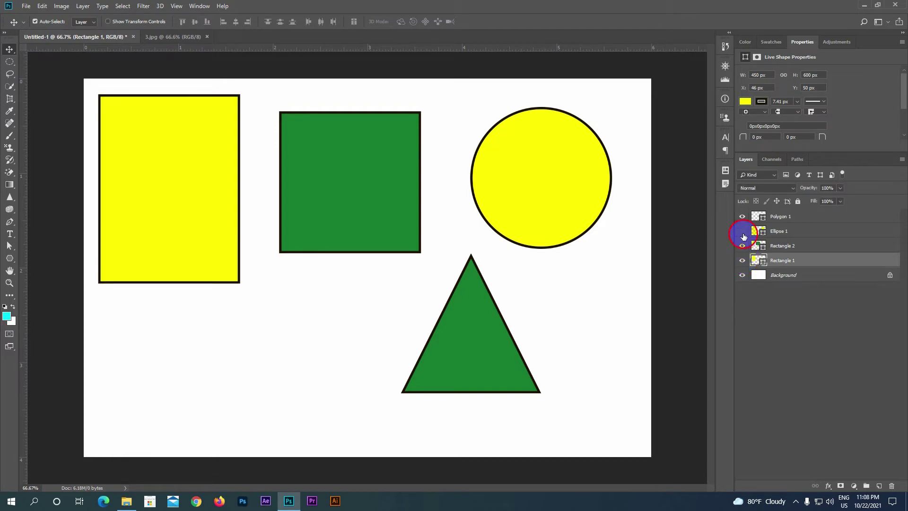
{"action": "left_click", "coordinate": [742, 230]}
{"action": "left_click", "coordinate": [742, 217]}
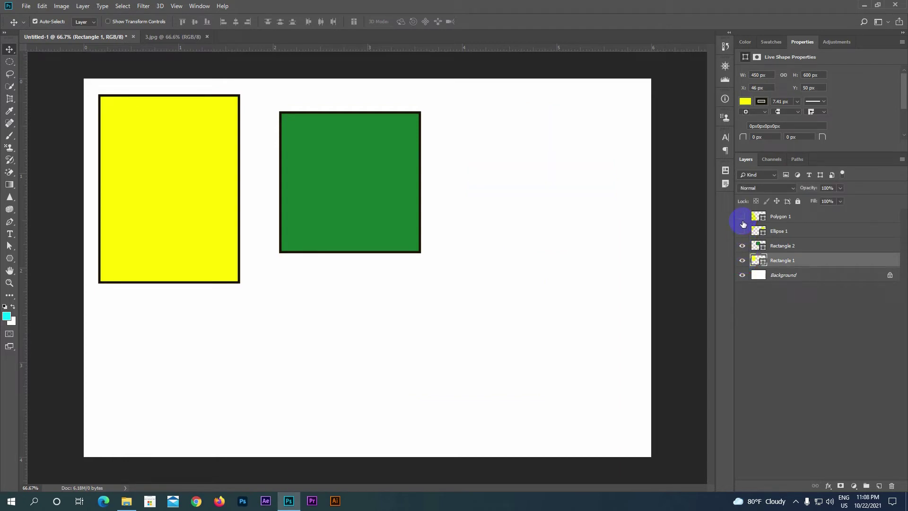
{"action": "left_click", "coordinate": [742, 245]}
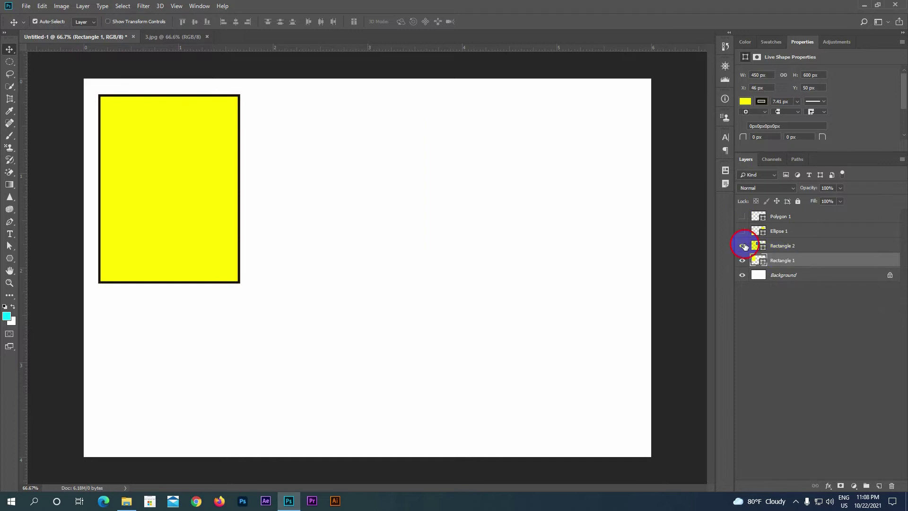
Step: Free-transform both rectangles together, nudging them and committing near their original position
{"action": "left_click", "coordinate": [783, 246], "text": "shift"}
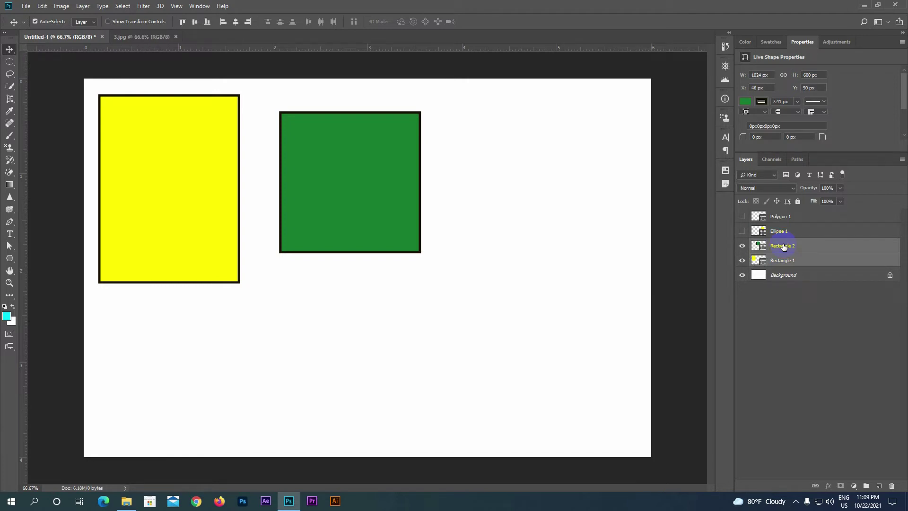
{"action": "key", "text": "ctrl+t"}
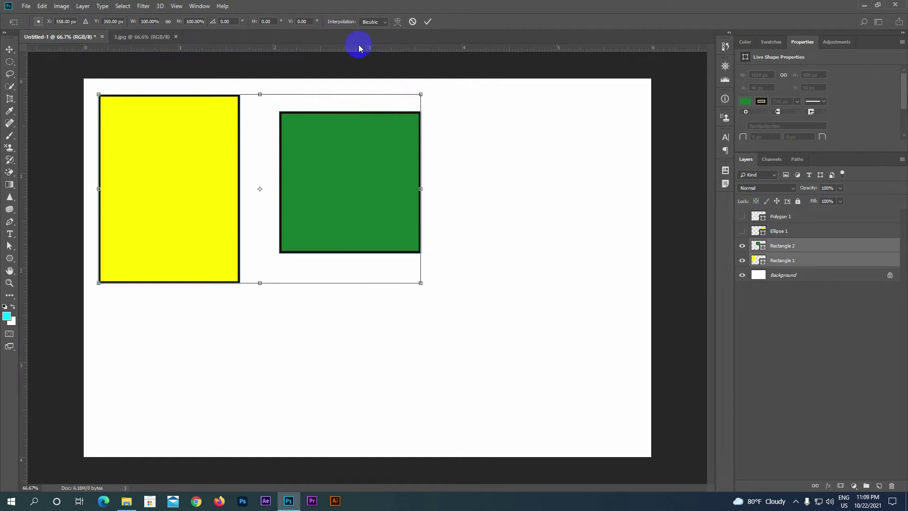
{"action": "left_click_drag", "start_coordinate": [225, 159], "coordinate": [252, 165]}
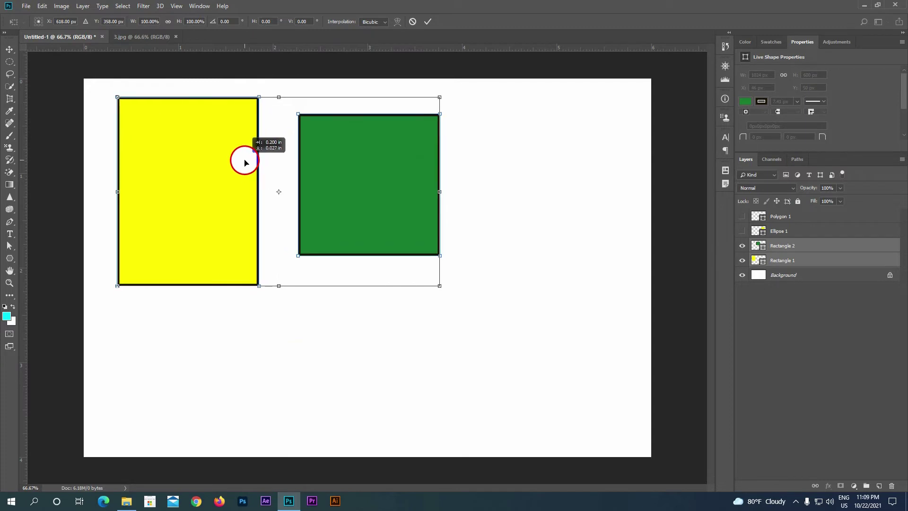
{"action": "left_click_drag", "start_coordinate": [252, 165], "coordinate": [243, 160]}
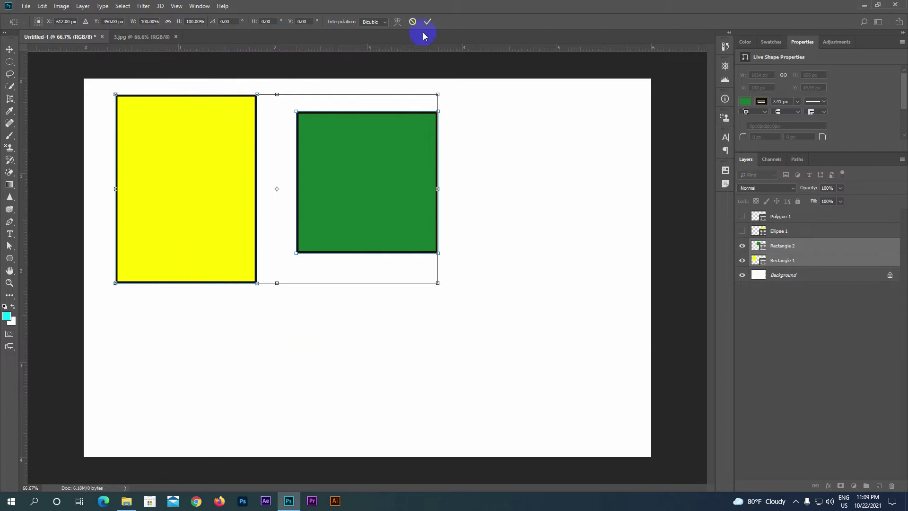
{"action": "left_click", "coordinate": [412, 21]}
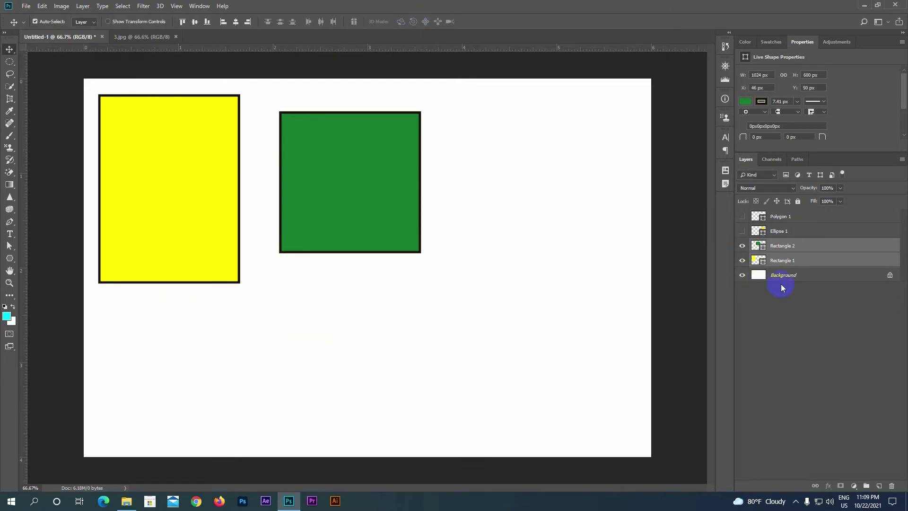
Step: Load the yellow rectangle's outline as a selection and add Rectangle 2 to the selected layers
{"action": "left_click", "coordinate": [758, 260]}
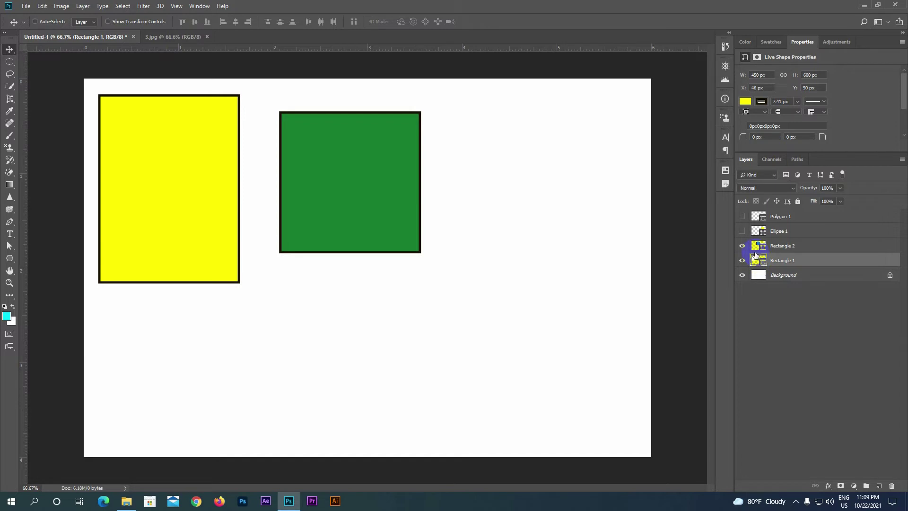
{"action": "left_click", "coordinate": [757, 260], "text": "ctrl"}
{"action": "left_click", "coordinate": [795, 252], "text": "ctrl"}
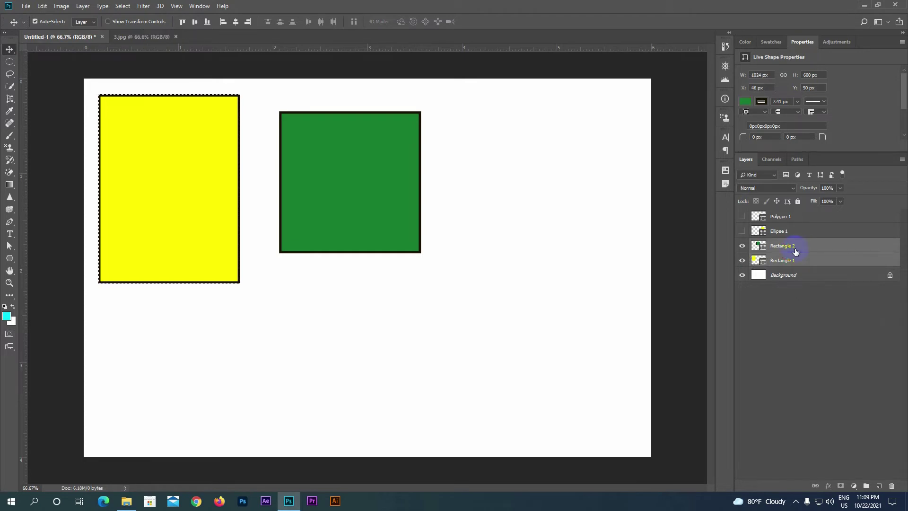
Step: Align the green square with the yellow rectangle's top edge and horizontal centre
{"action": "key", "text": "ctrl+t"}
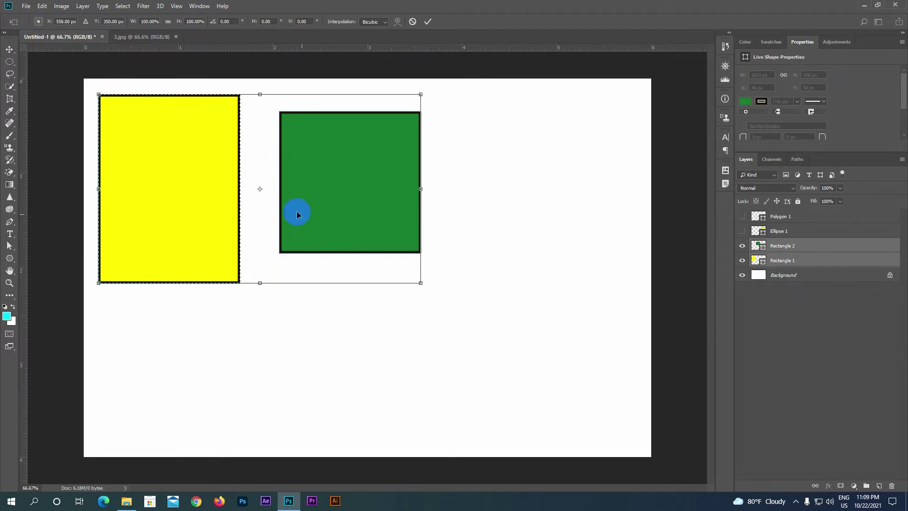
{"action": "left_click", "coordinate": [9, 51]}
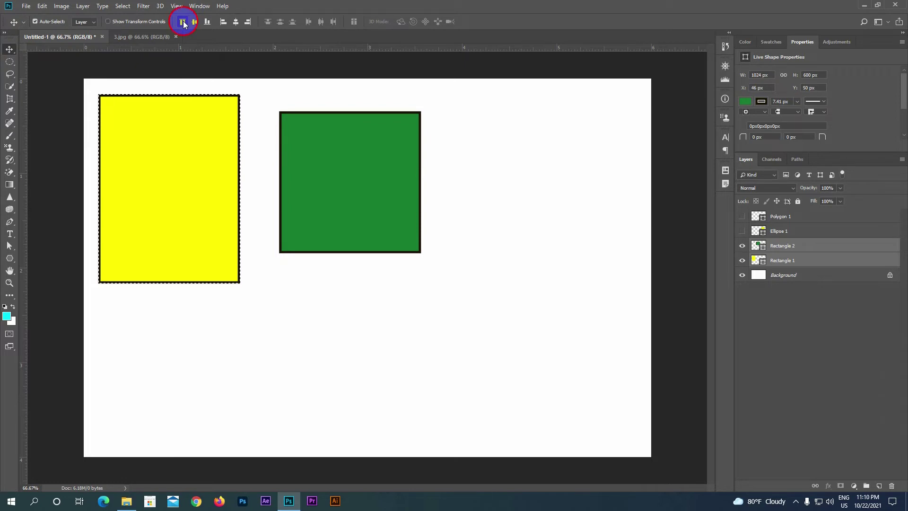
{"action": "left_click", "coordinate": [182, 22]}
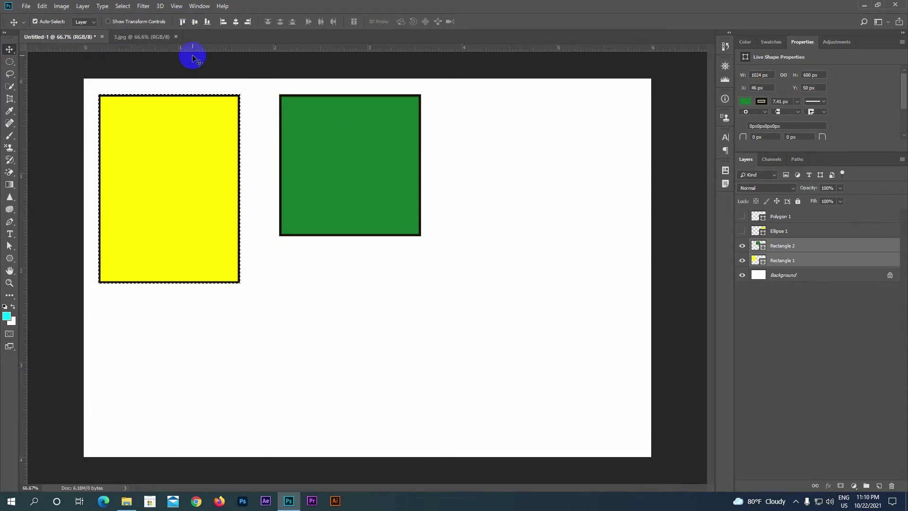
{"action": "left_click", "coordinate": [235, 22]}
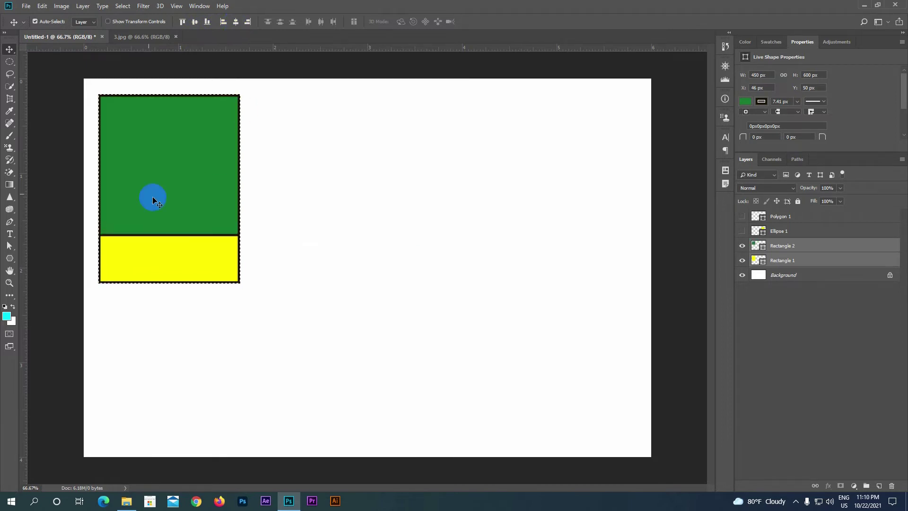
Step: Load the green square's outline as a selection and make the yellow circle visible again
{"action": "left_click", "coordinate": [115, 194]}
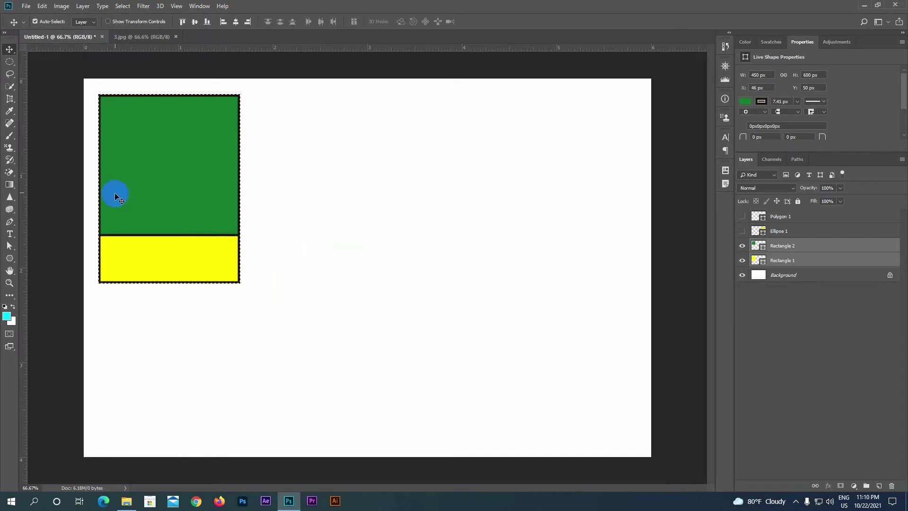
{"action": "left_click", "coordinate": [755, 246]}
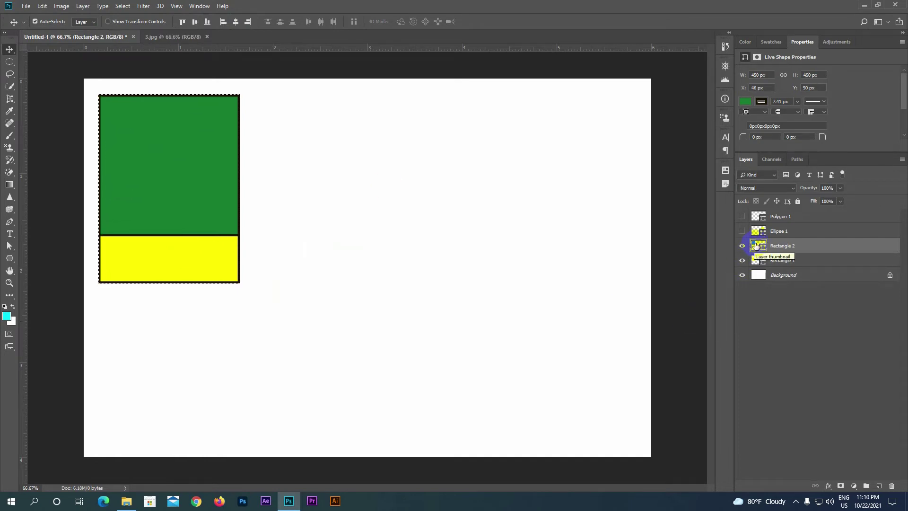
{"action": "left_click", "coordinate": [758, 245], "text": "ctrl"}
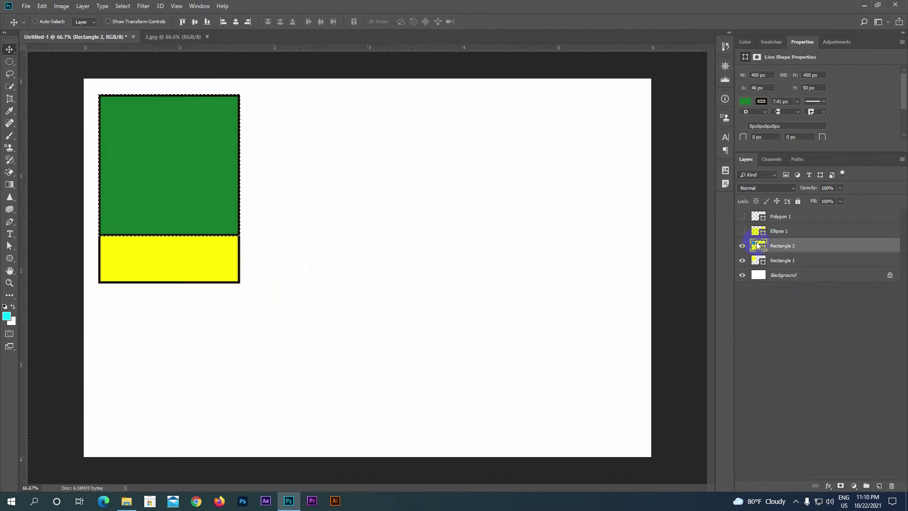
{"action": "left_click", "coordinate": [199, 146]}
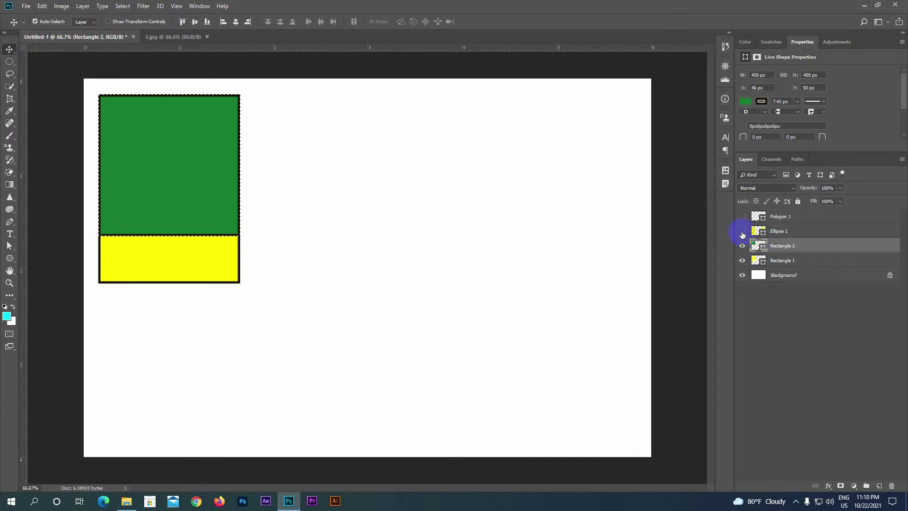
{"action": "left_click", "coordinate": [742, 232]}
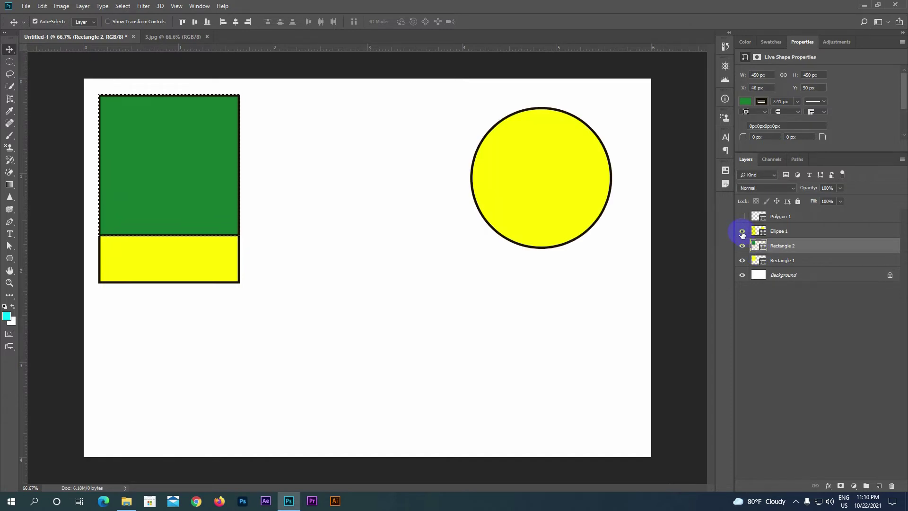
Step: Select Ellipse 1 with Rectangle 2 and align the circle to the square's top edge and horizontal centre
{"action": "left_click", "coordinate": [781, 233], "text": "shift"}
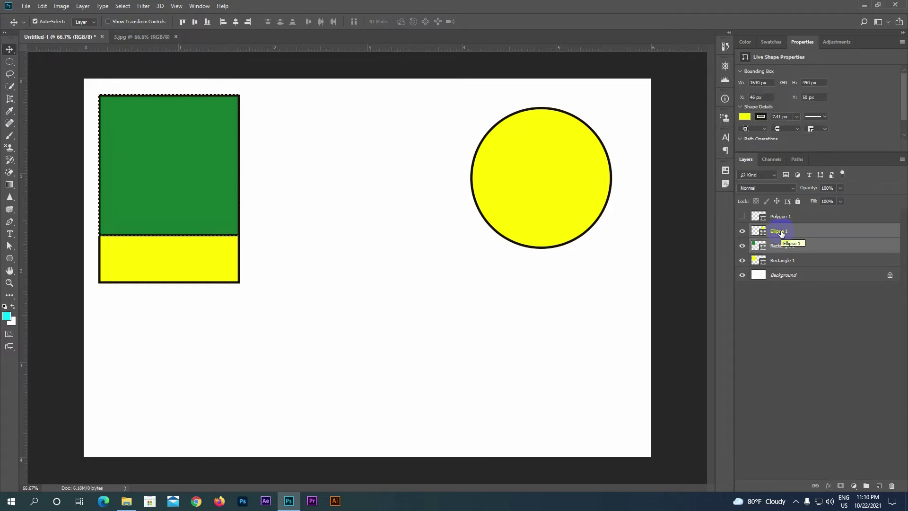
{"action": "key", "text": "ctrl+t"}
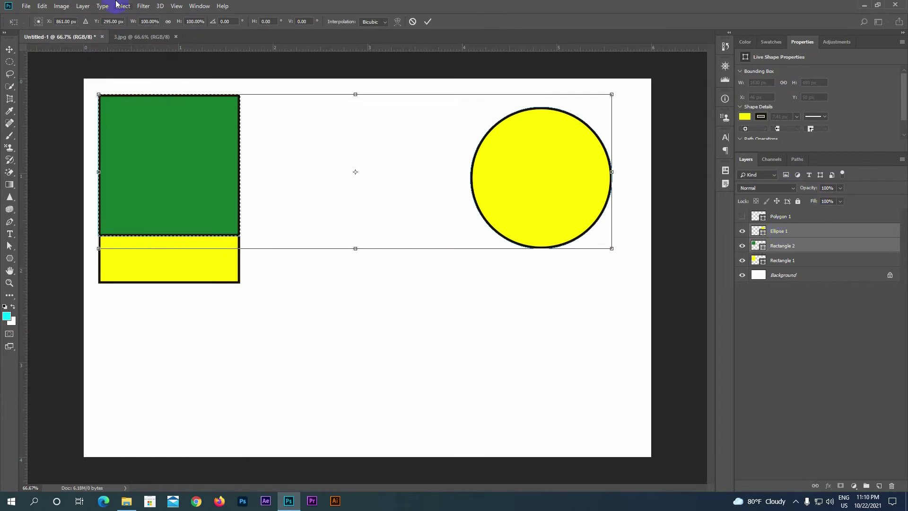
{"action": "left_click", "coordinate": [10, 50]}
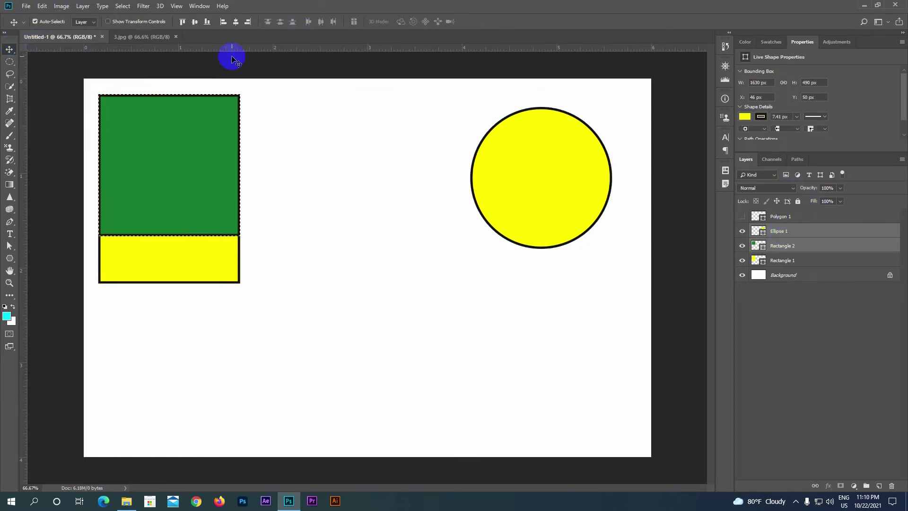
{"action": "left_click", "coordinate": [183, 22]}
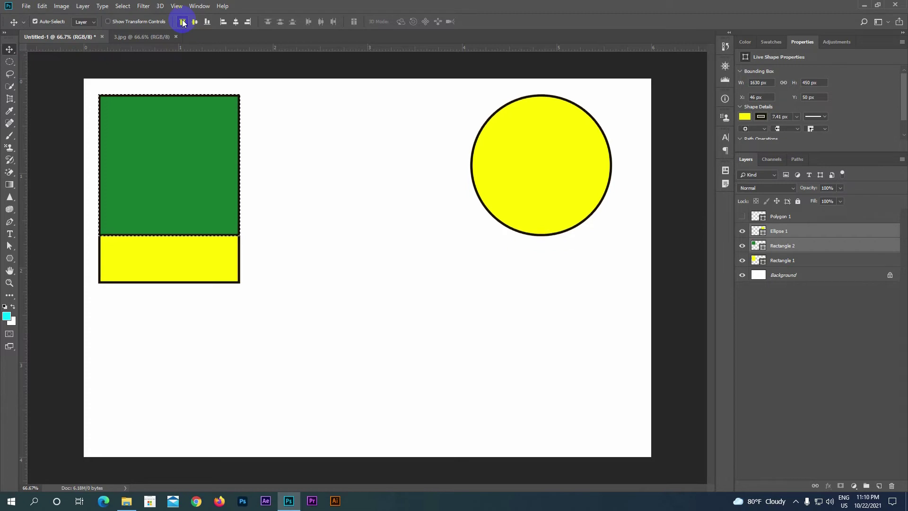
{"action": "left_click", "coordinate": [236, 23]}
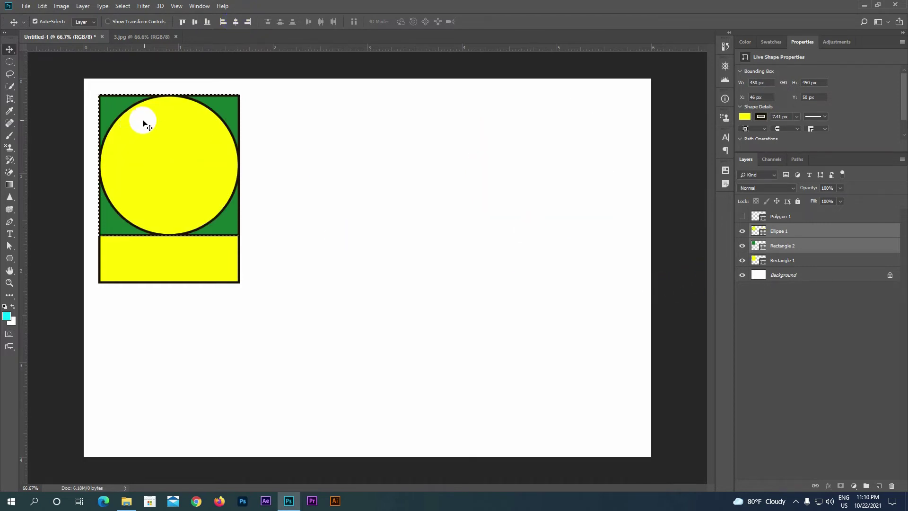
{"action": "left_click", "coordinate": [110, 108]}
{"action": "left_click", "coordinate": [779, 252]}
{"action": "left_click", "coordinate": [742, 220]}
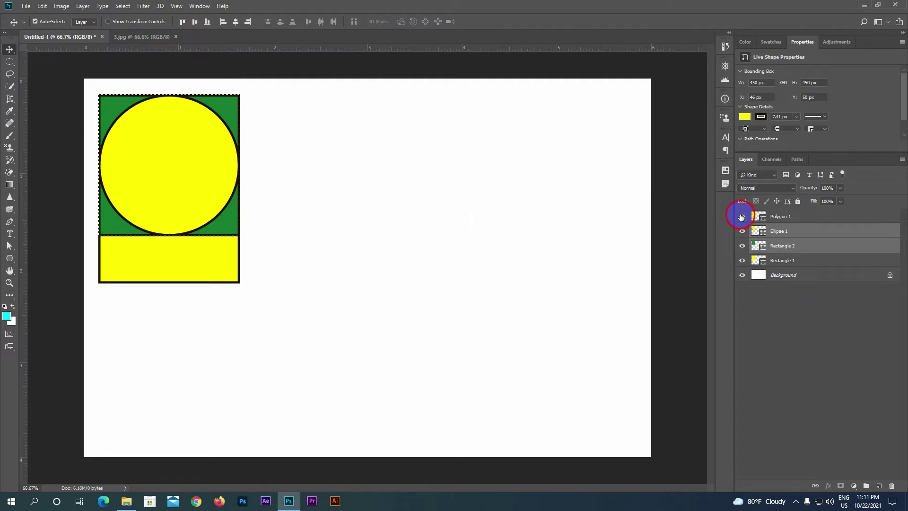
Step: Show the green triangle and load the yellow circle's outline as a selection
{"action": "left_click", "coordinate": [741, 216]}
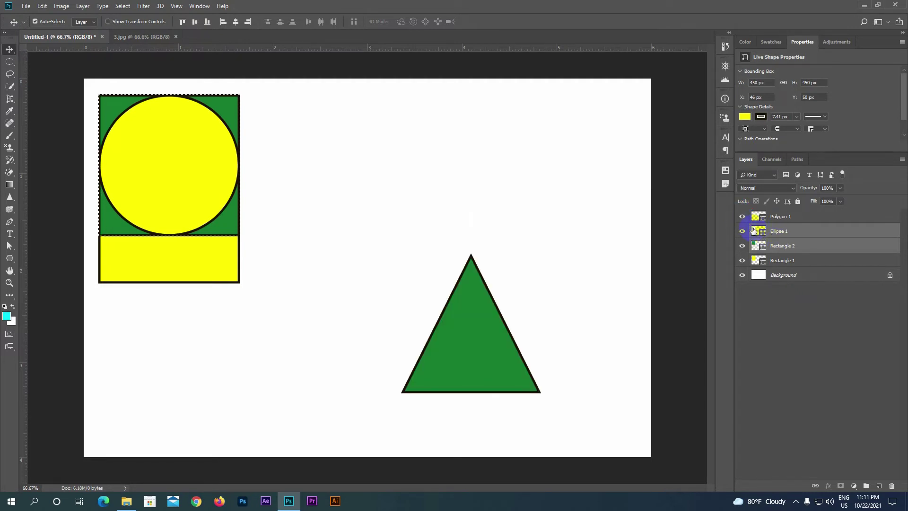
{"action": "key", "text": "ctrl"}
{"action": "left_click", "coordinate": [755, 232], "text": "ctrl"}
{"action": "left_click", "coordinate": [787, 231]}
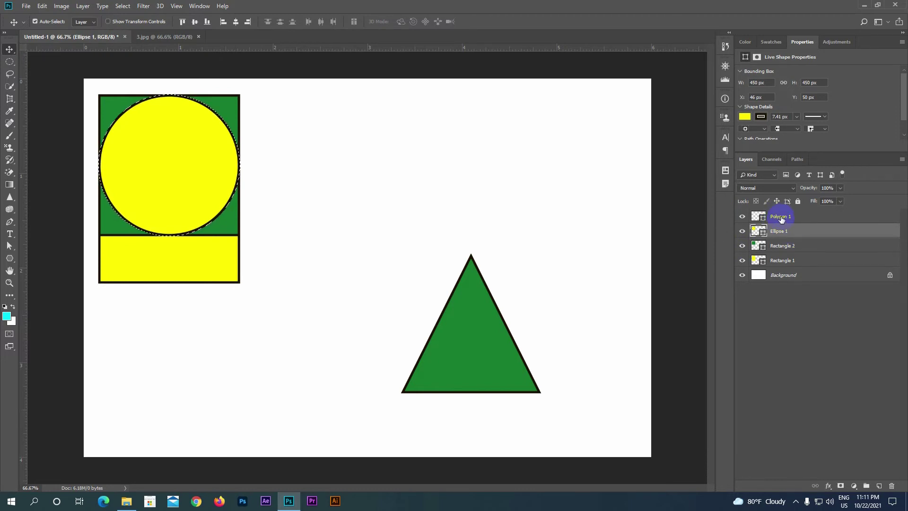
Step: Top-align and horizontally centre the Polygon 1 triangle over the Ellipse 1 circle
{"action": "left_click", "coordinate": [781, 218], "text": "shift"}
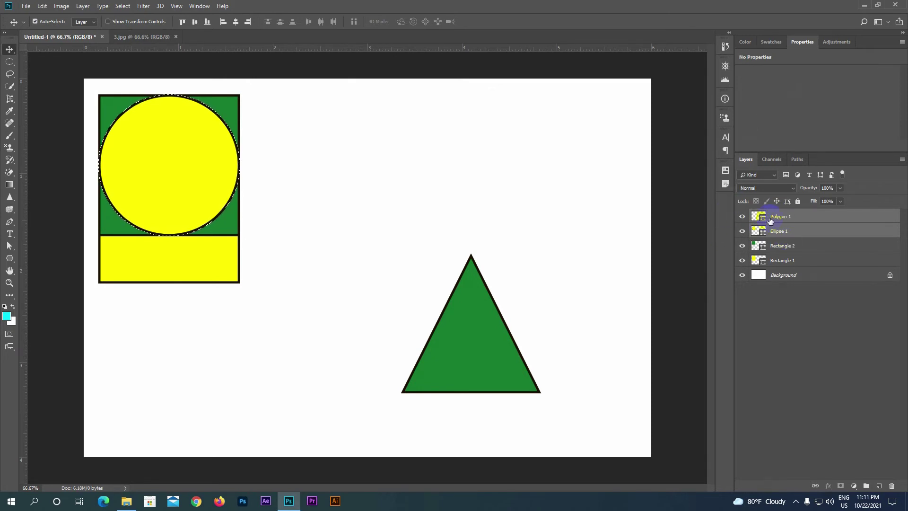
{"action": "key", "text": "ctrl+t"}
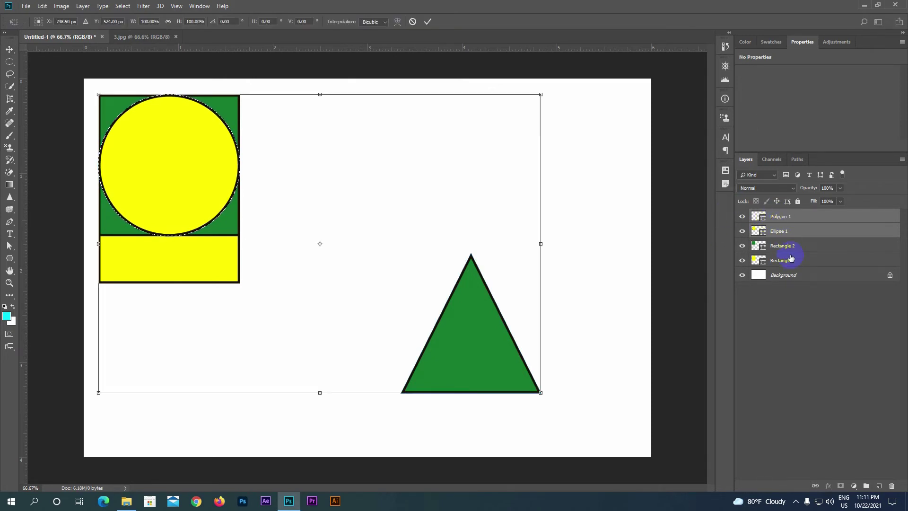
{"action": "left_click", "coordinate": [9, 49]}
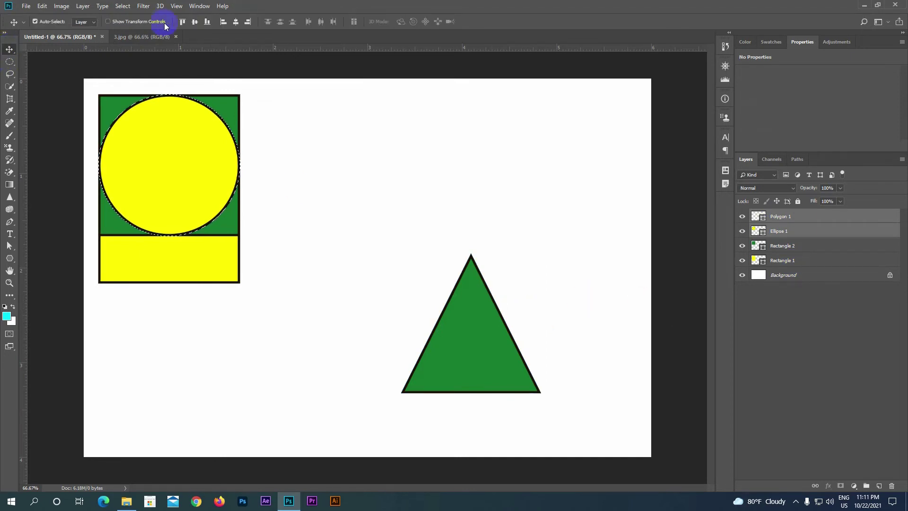
{"action": "left_click", "coordinate": [183, 22]}
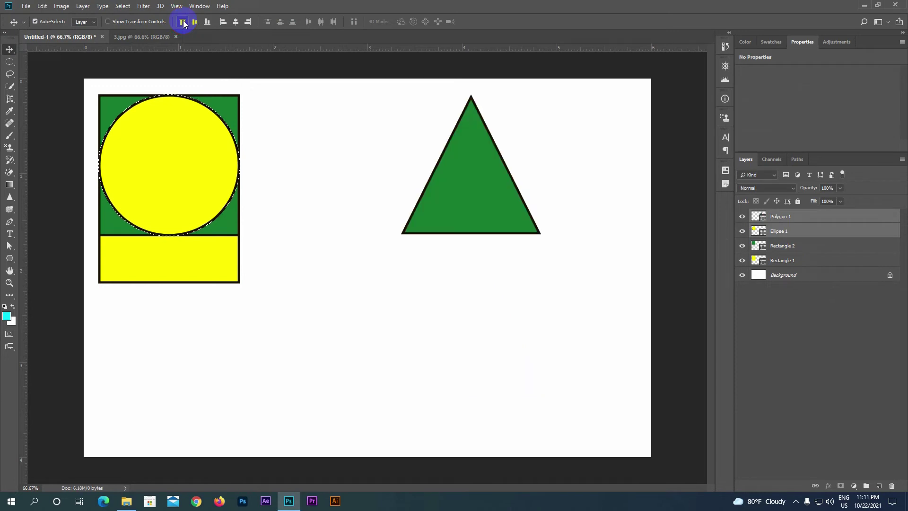
{"action": "left_click", "coordinate": [236, 22]}
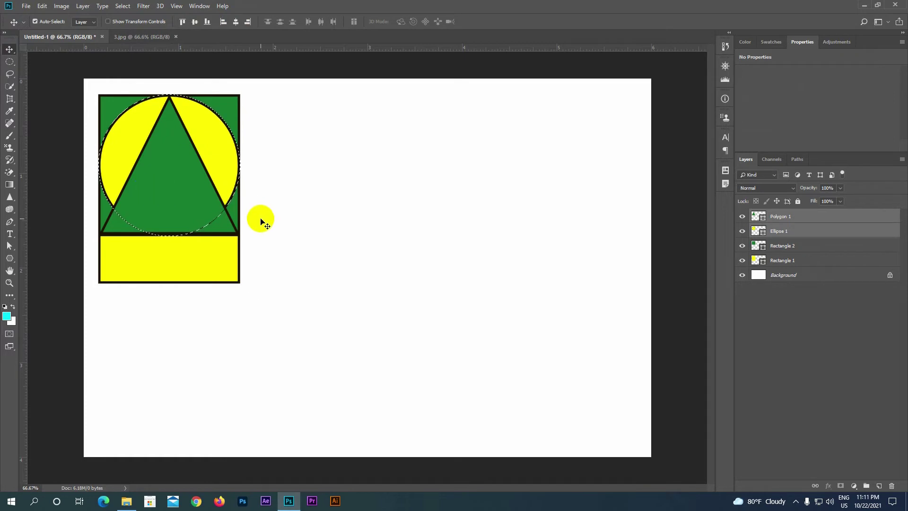
Step: Clear the circle selection and select only the Polygon 1 layer
{"action": "left_click", "coordinate": [799, 189]}
{"action": "key", "text": "ctrl+d"}
{"action": "left_click", "coordinate": [781, 236]}
{"action": "left_click", "coordinate": [778, 220]}
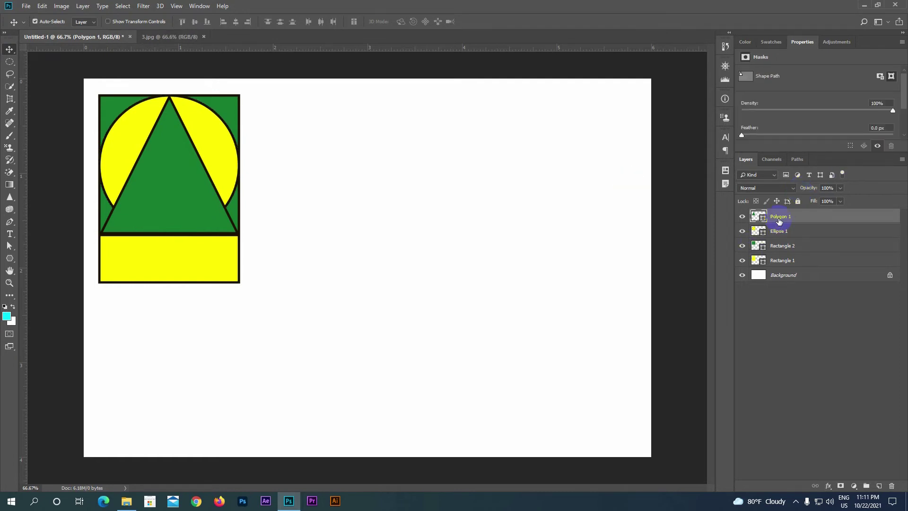
Step: Scale the triangle down to about 82.47% width and 78.15% height so it fits inside the circle
{"action": "key", "text": "ctrl+t"}
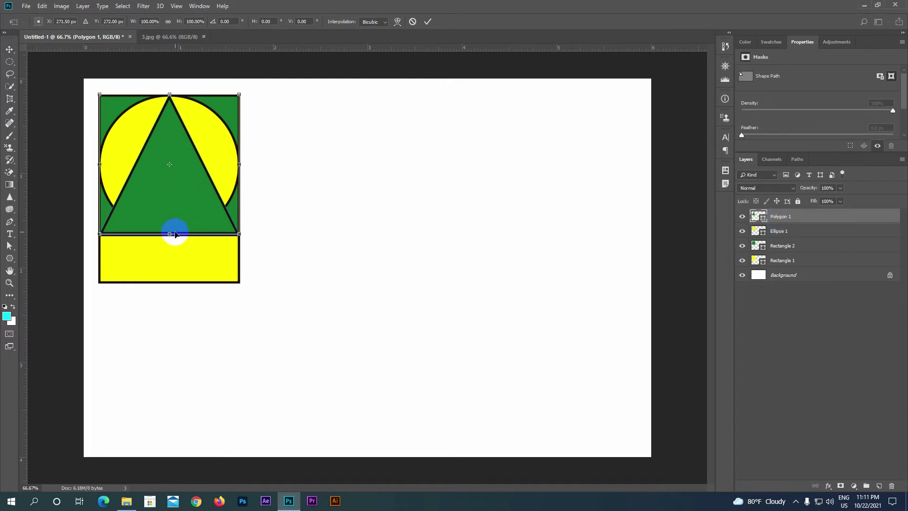
{"action": "left_click_drag", "start_coordinate": [169, 232], "coordinate": [167, 200]}
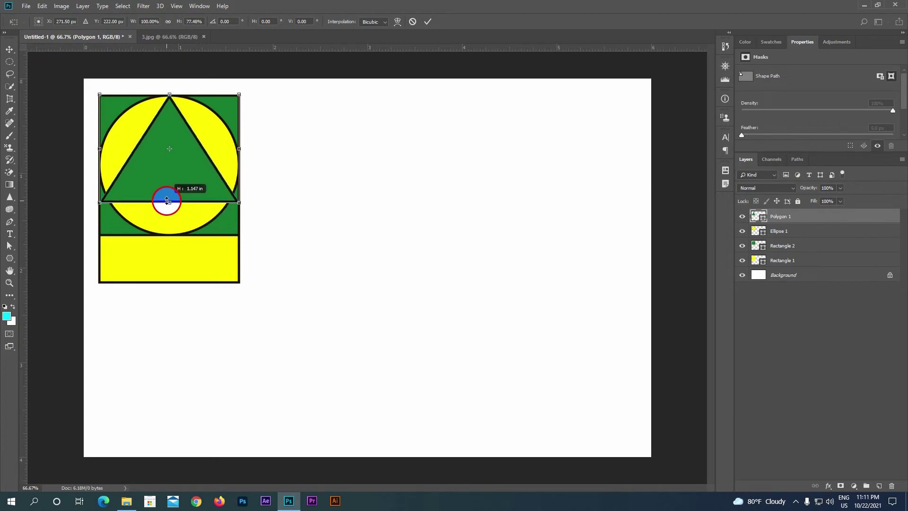
{"action": "left_click_drag", "start_coordinate": [167, 200], "coordinate": [167, 203]}
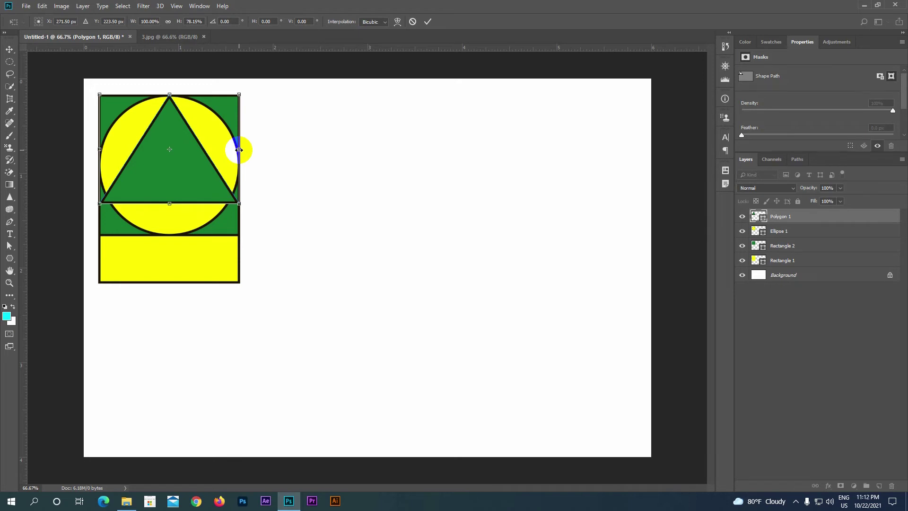
{"action": "left_click_drag", "start_coordinate": [239, 149], "coordinate": [227, 147]}
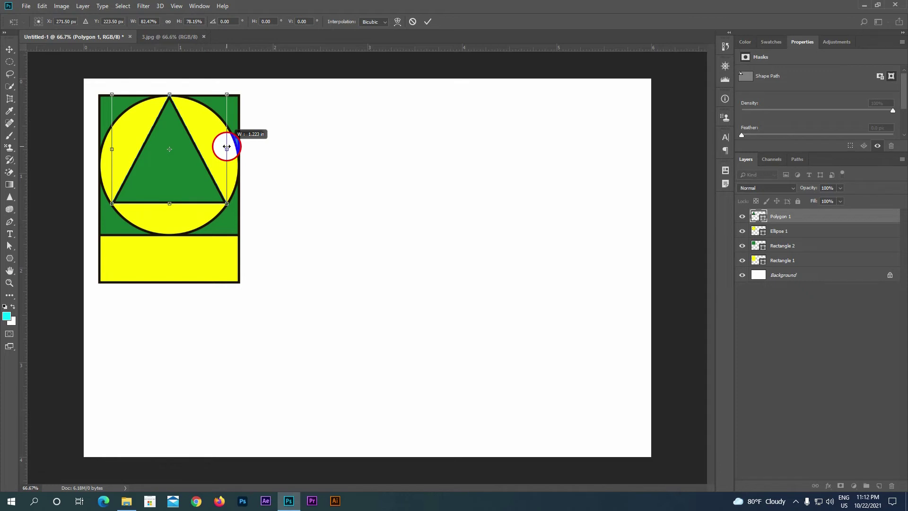
{"action": "left_click", "coordinate": [427, 24]}
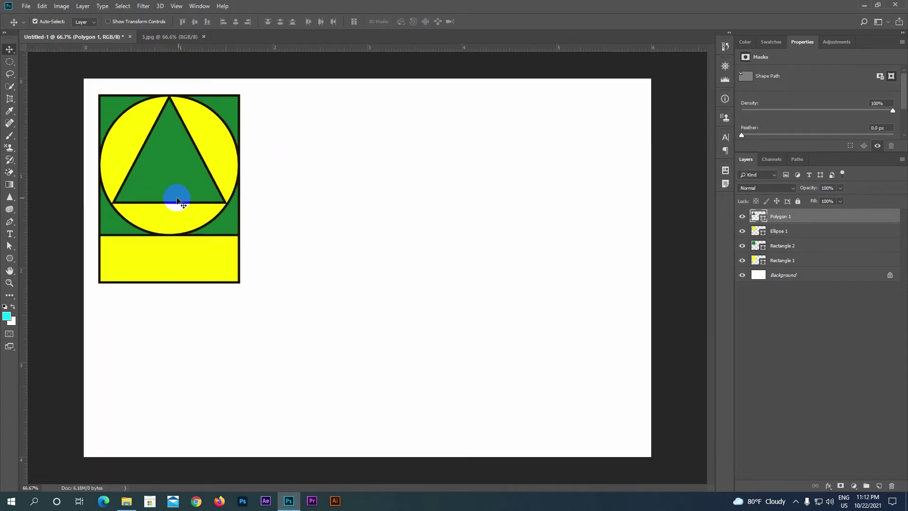
{"action": "scroll", "coordinate": [290, 227], "scroll_direction": "down", "scroll_amount": 1}
{"action": "scroll", "coordinate": [516, 229], "scroll_direction": "down", "scroll_amount": 1}
{"action": "scroll", "coordinate": [161, 227], "scroll_direction": "up", "scroll_amount": 1}
{"action": "scroll", "coordinate": [160, 226], "scroll_direction": "down", "scroll_amount": 1}
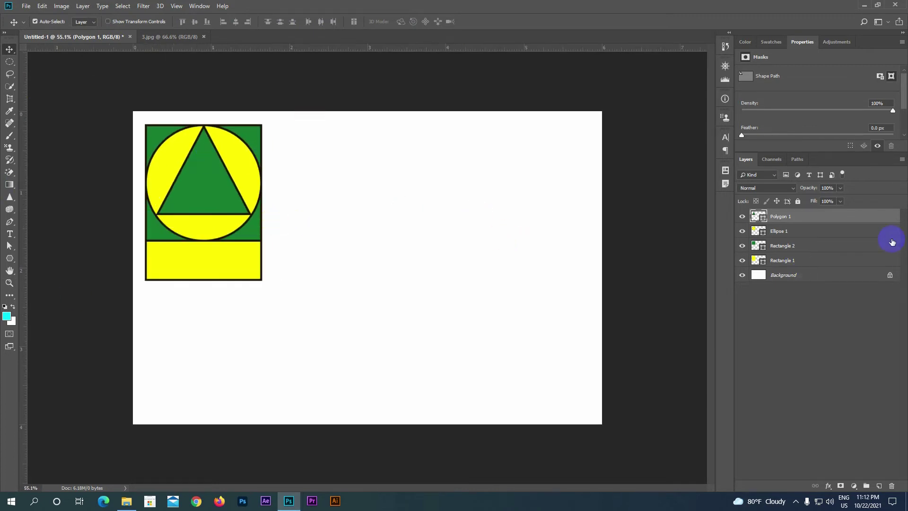
{"action": "left_click", "coordinate": [793, 262], "text": "shift"}
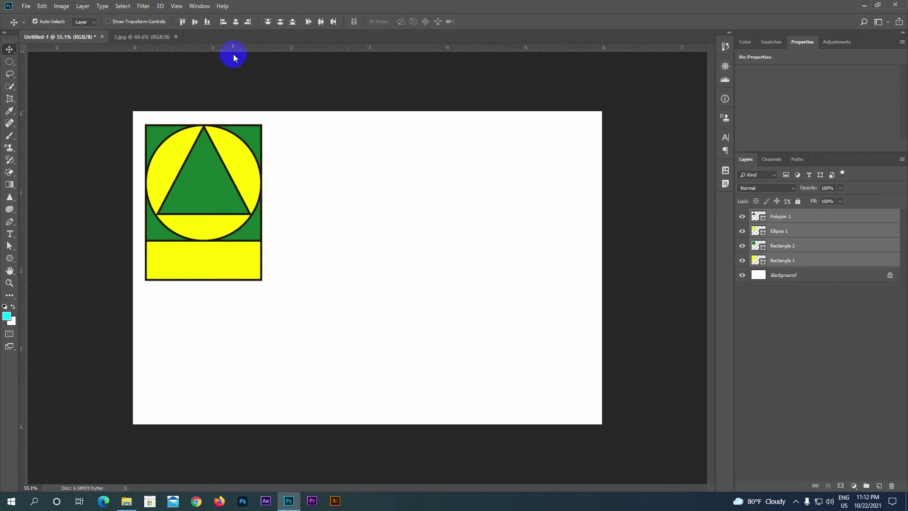
Step: Try merging the four shapes into one shape layer, then undo the merge
{"action": "left_click", "coordinate": [83, 7]}
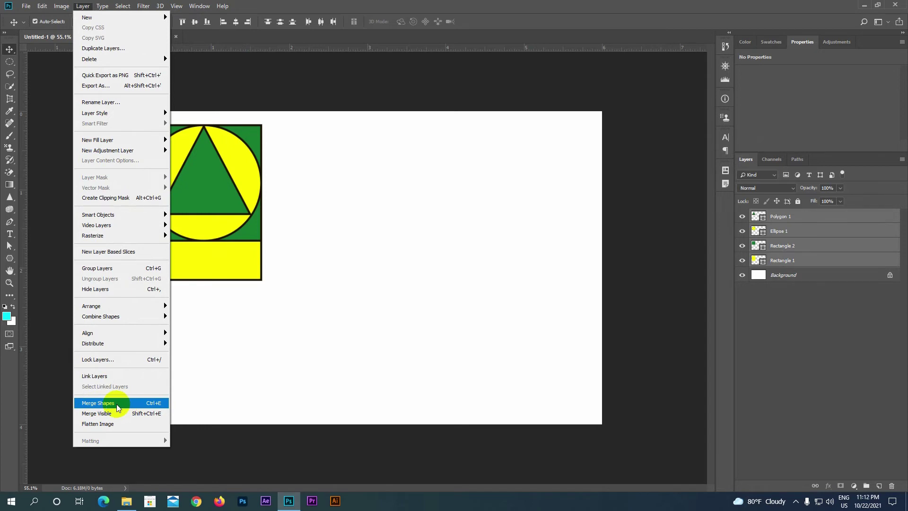
{"action": "left_click", "coordinate": [151, 404]}
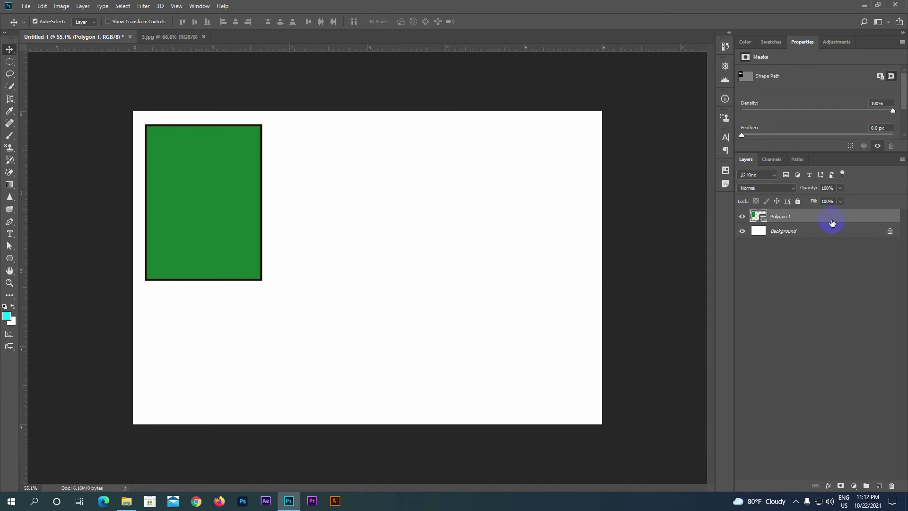
{"action": "key", "text": "ctrl+z"}
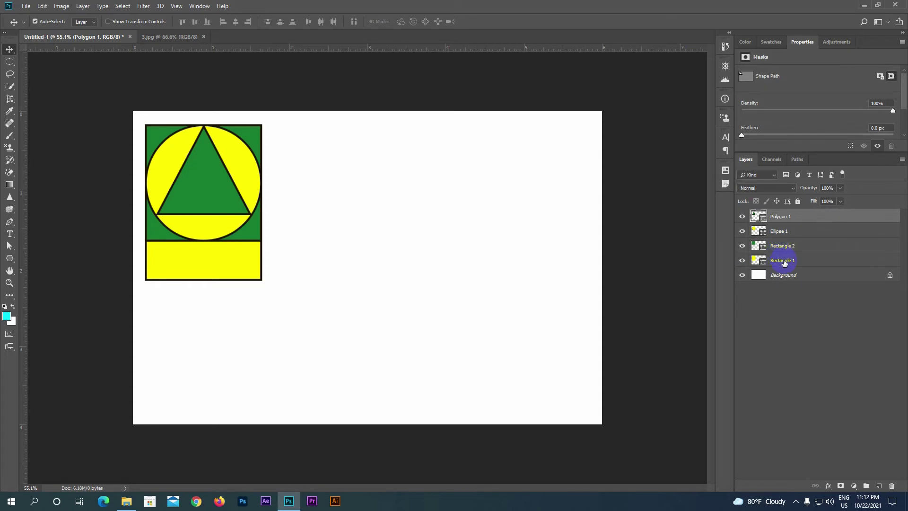
Step: Rasterize Polygon 1, Ellipse 1, Rectangle 2 and Rectangle 1 into pixel layers
{"action": "left_click", "coordinate": [783, 261], "text": "shift"}
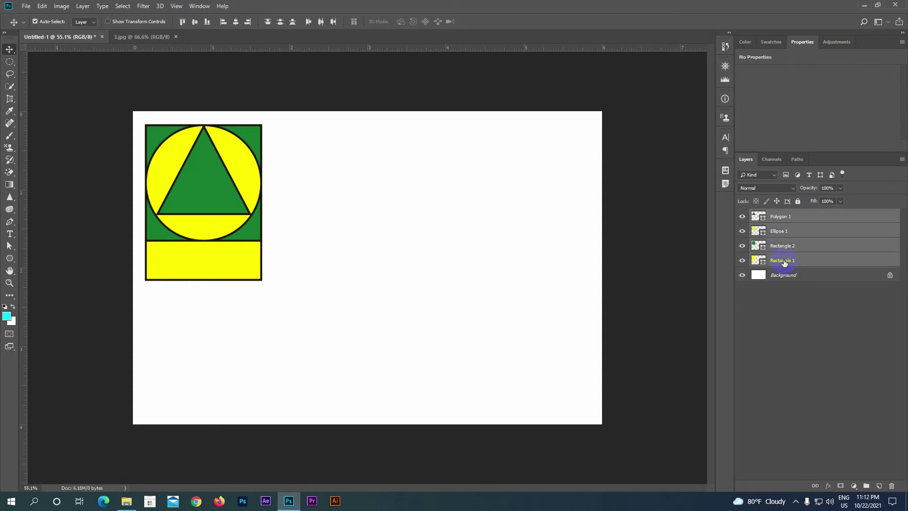
{"action": "right_click", "coordinate": [784, 238]}
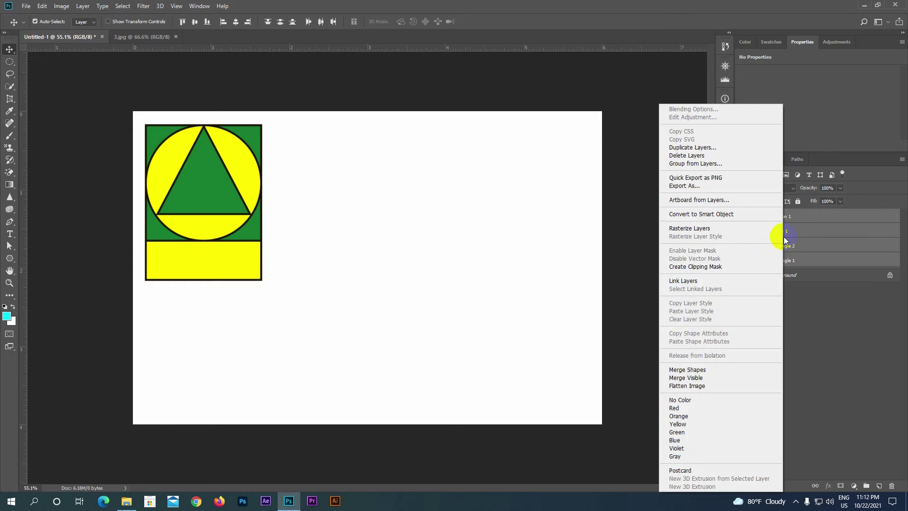
{"action": "left_click", "coordinate": [699, 228]}
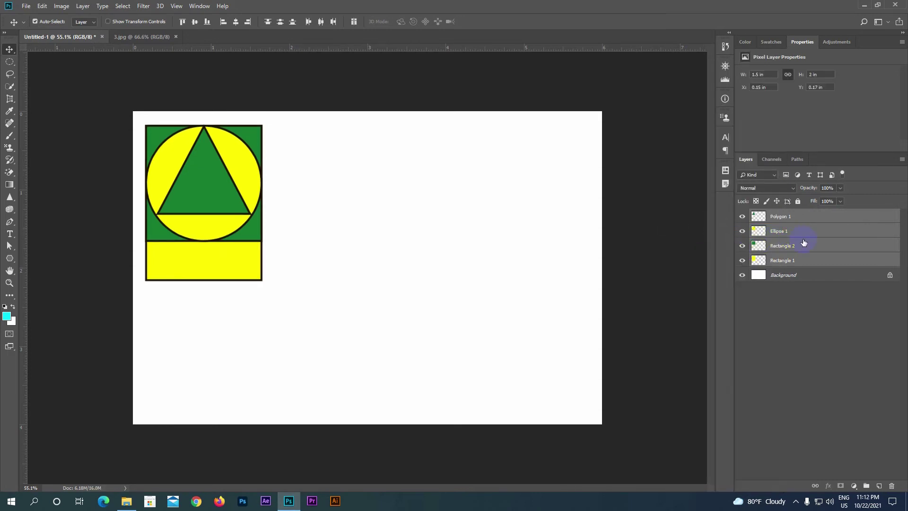
Step: Merge the four badge layers into one Polygon 1 pixel layer and move it to X 1.92 in, Y 0.63 in
{"action": "key", "text": "ctrl+e"}
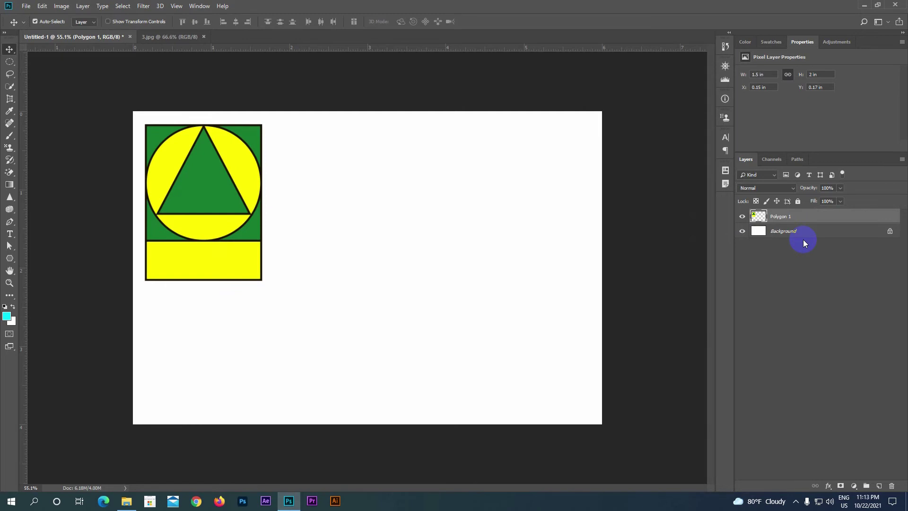
{"action": "left_click", "coordinate": [10, 260]}
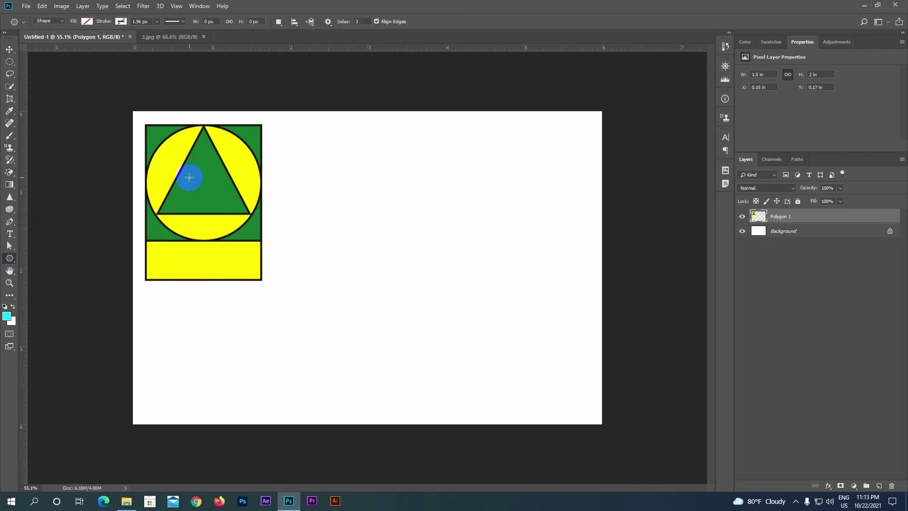
{"action": "left_click", "coordinate": [9, 50]}
{"action": "mouse_move", "coordinate": [204, 165]}
{"action": "left_mouse_down"}
{"action": "mouse_move", "coordinate": [309, 190]}
{"action": "mouse_move", "coordinate": [364, 256]}
{"action": "mouse_move", "coordinate": [341, 203]}
{"action": "left_mouse_up"}
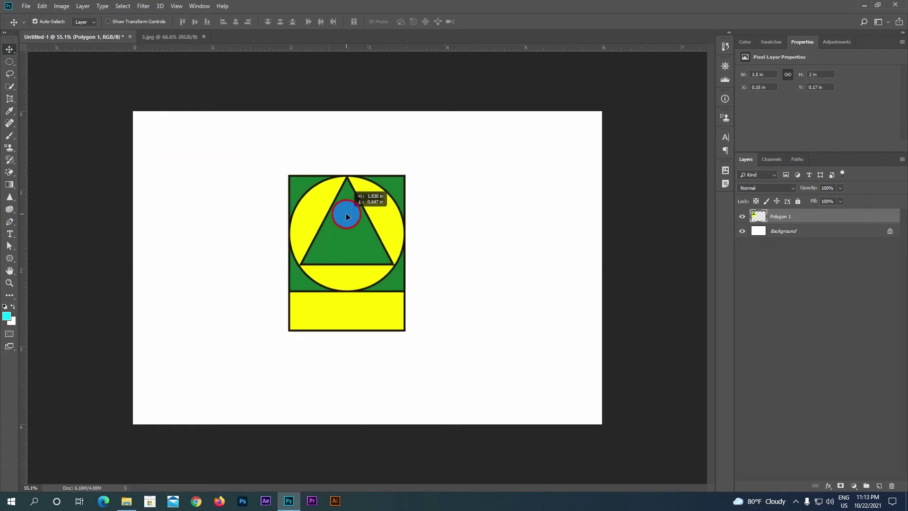
{"action": "left_click_drag", "start_coordinate": [341, 203], "coordinate": [342, 203]}
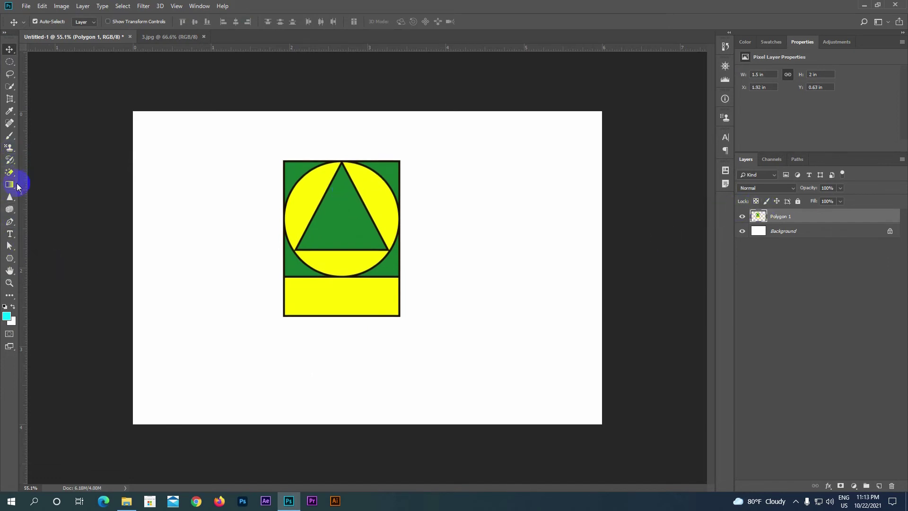
{"action": "left_click", "coordinate": [9, 233]}
Step: Choose the W56ArtHouse-2009 font at 17.01 pt and start an empty type layer right of the badge
{"action": "left_click", "coordinate": [63, 22]}
{"action": "left_click", "coordinate": [118, 22]}
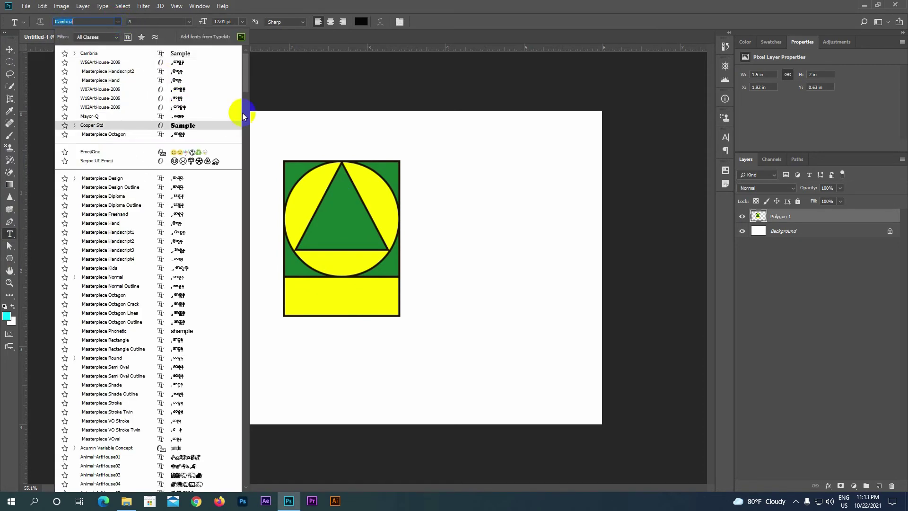
{"action": "left_click_drag", "start_coordinate": [244, 81], "coordinate": [260, 217]}
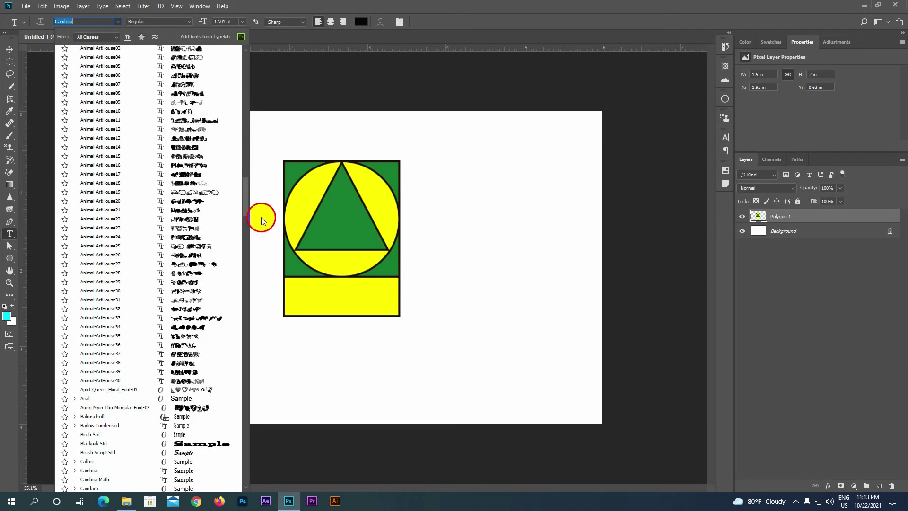
{"action": "mouse_move", "coordinate": [253, 308]}
{"action": "left_mouse_down"}
{"action": "mouse_move", "coordinate": [243, 292]}
{"action": "mouse_move", "coordinate": [234, 389]}
{"action": "left_mouse_up"}
{"action": "scroll", "coordinate": [234, 390], "scroll_direction": "down", "scroll_amount": 4}
{"action": "scroll", "coordinate": [233, 397], "scroll_direction": "down", "scroll_amount": 4}
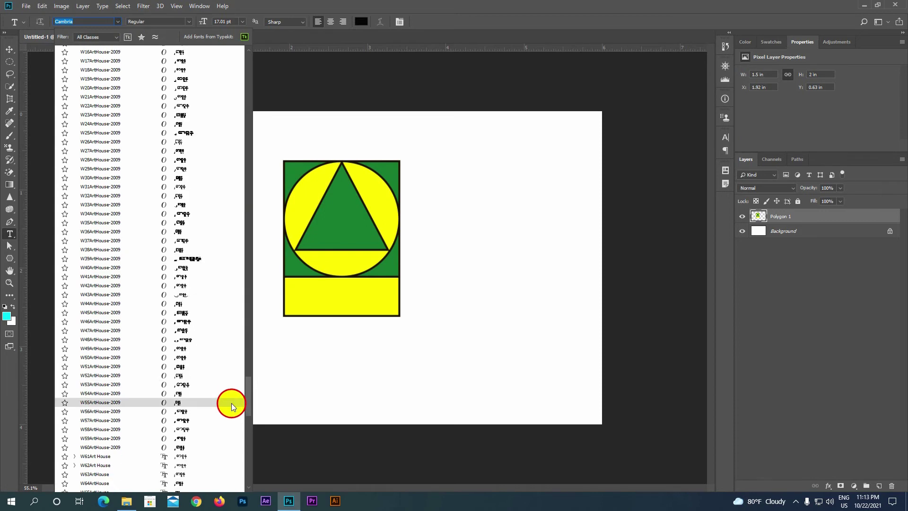
{"action": "left_click", "coordinate": [100, 411]}
{"action": "left_click", "coordinate": [454, 248]}
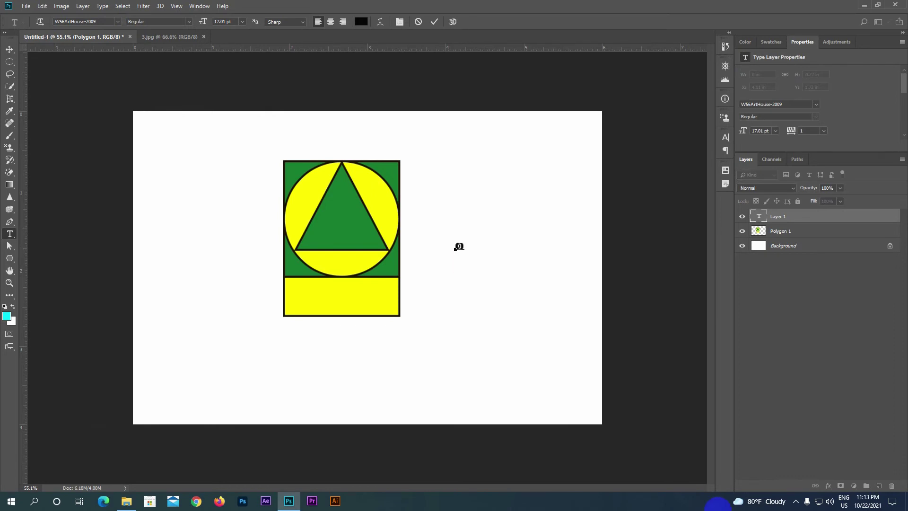
Step: Type a Burmese word in W56ArtHouse-2009 beside the badge and commit it
{"action": "type", "text": "w"}
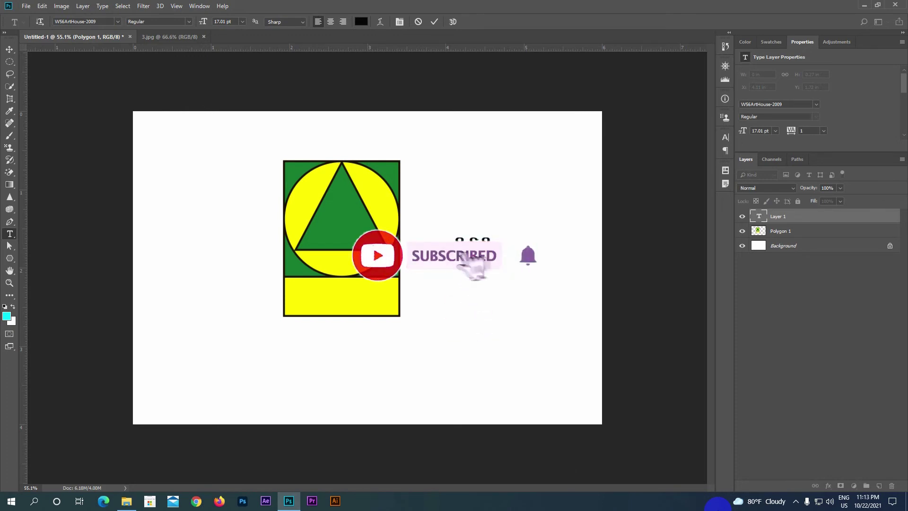
{"action": "type", "text": "w"}
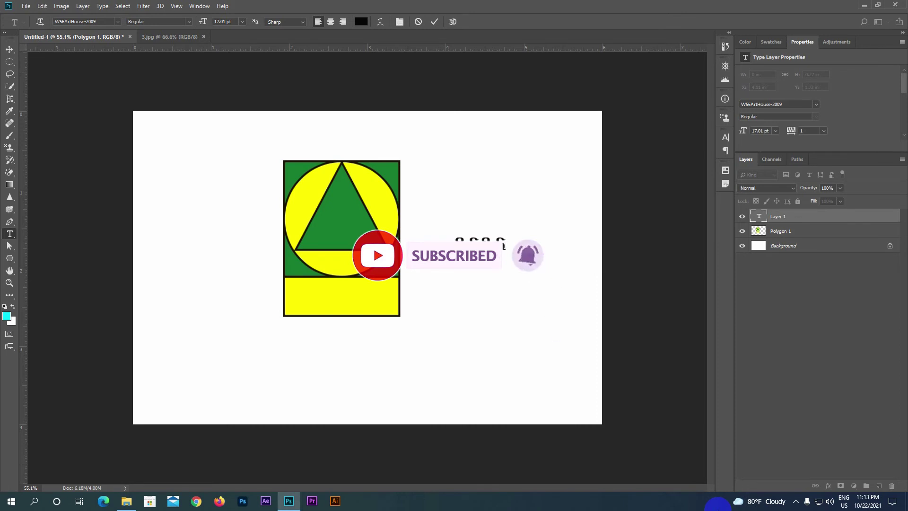
{"action": "left_click", "coordinate": [435, 22]}
{"action": "left_click", "coordinate": [9, 50]}
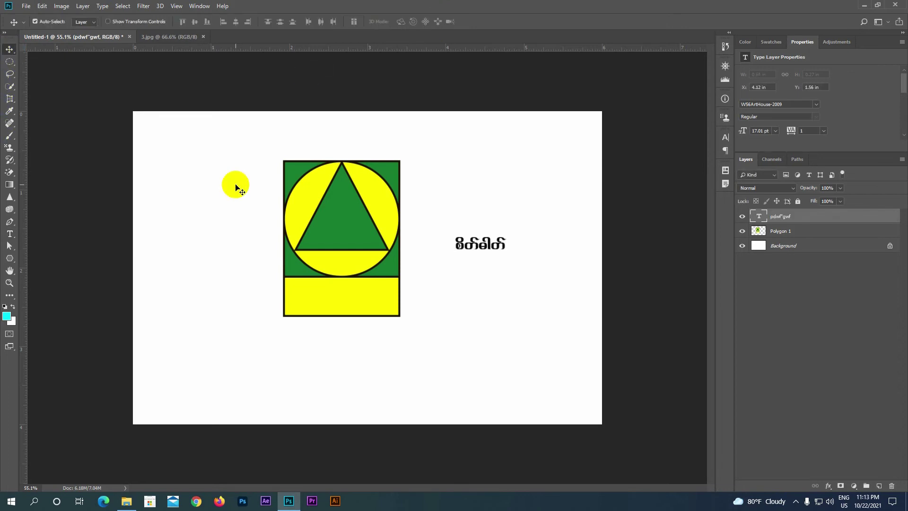
Step: Adjust the text's position, then duplicate it twice downward to stack three identical lines
{"action": "mouse_move", "coordinate": [468, 242]}
{"action": "left_mouse_down"}
{"action": "mouse_move", "coordinate": [298, 207]}
{"action": "mouse_move", "coordinate": [481, 226]}
{"action": "left_mouse_up"}
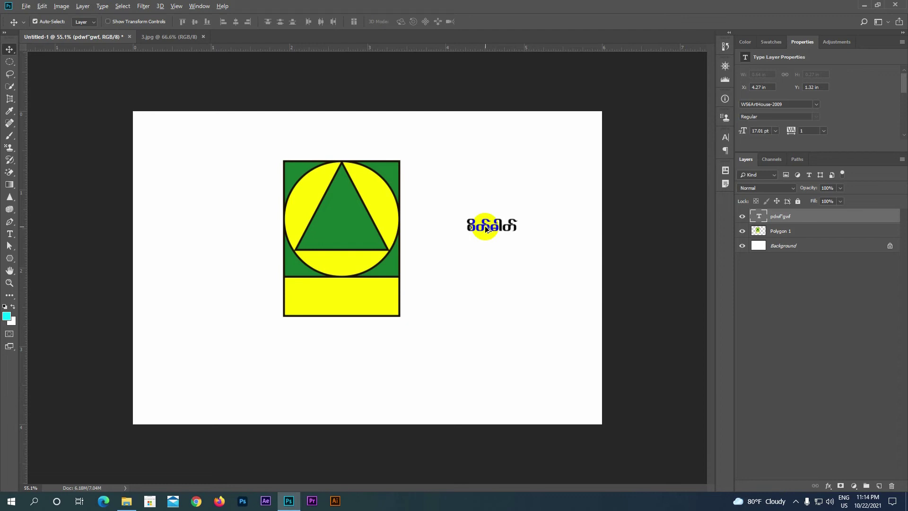
{"action": "left_click_drag", "start_coordinate": [486, 227], "coordinate": [489, 248]}
{"action": "key", "text": "super+space"}
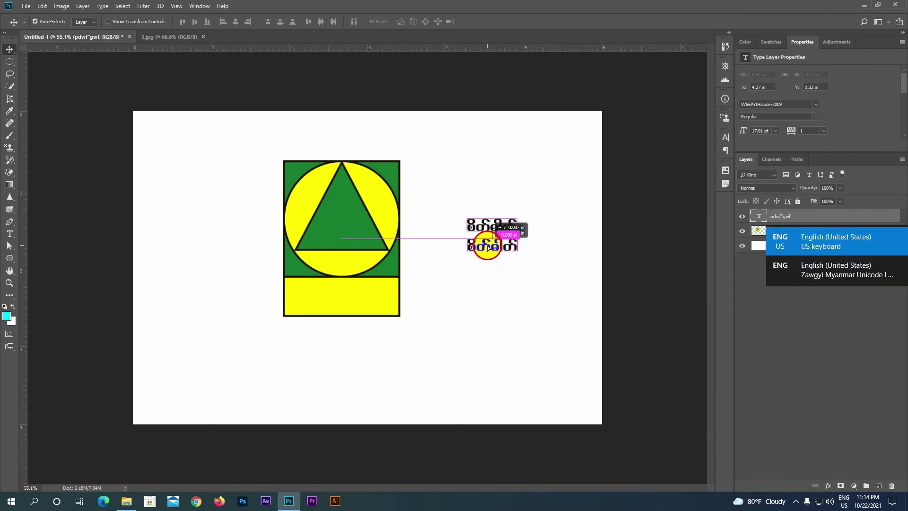
{"action": "left_click_drag", "start_coordinate": [488, 247], "coordinate": [484, 289]}
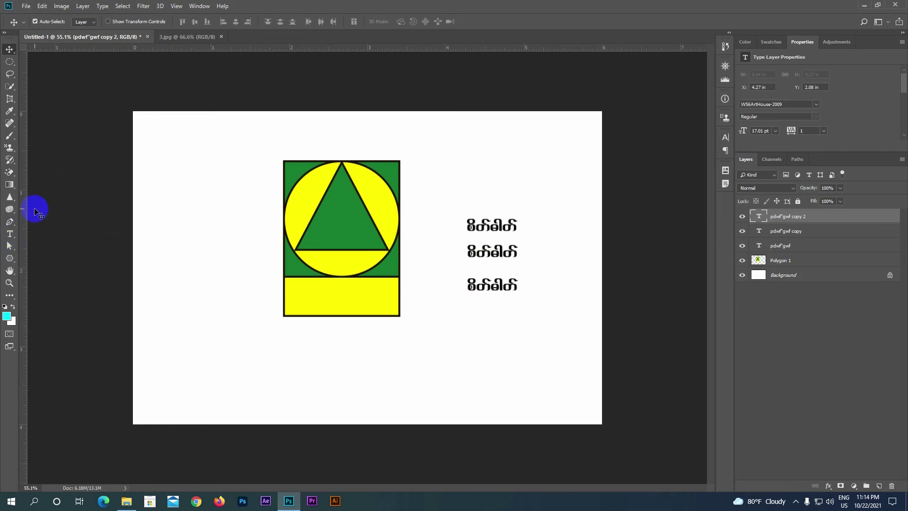
Step: Replace the middle line's text with a new Burmese word and commit it
{"action": "left_click", "coordinate": [10, 234]}
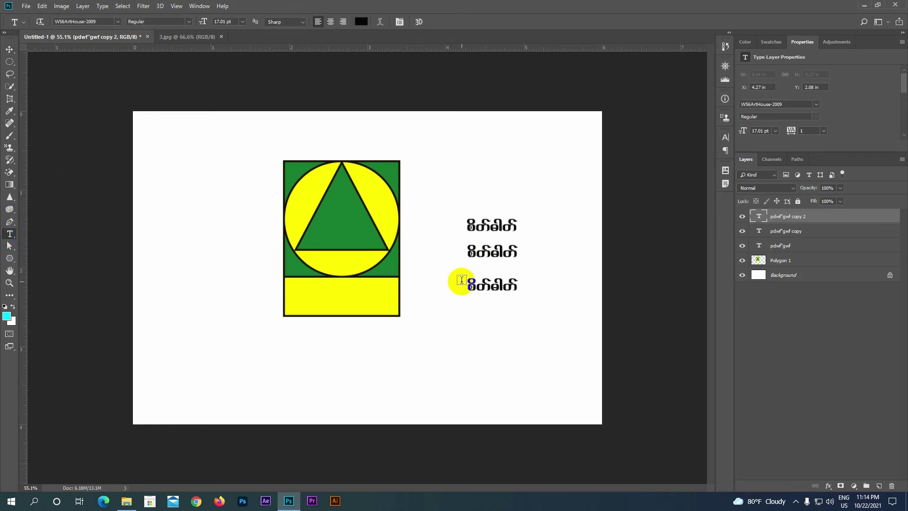
{"action": "double_click", "coordinate": [489, 253]}
{"action": "left_click", "coordinate": [489, 252]}
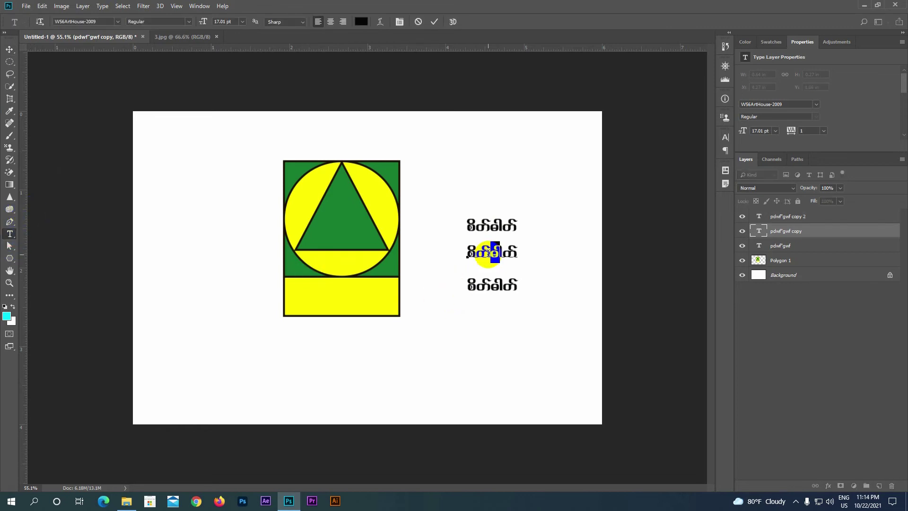
{"action": "double_click", "coordinate": [488, 252]}
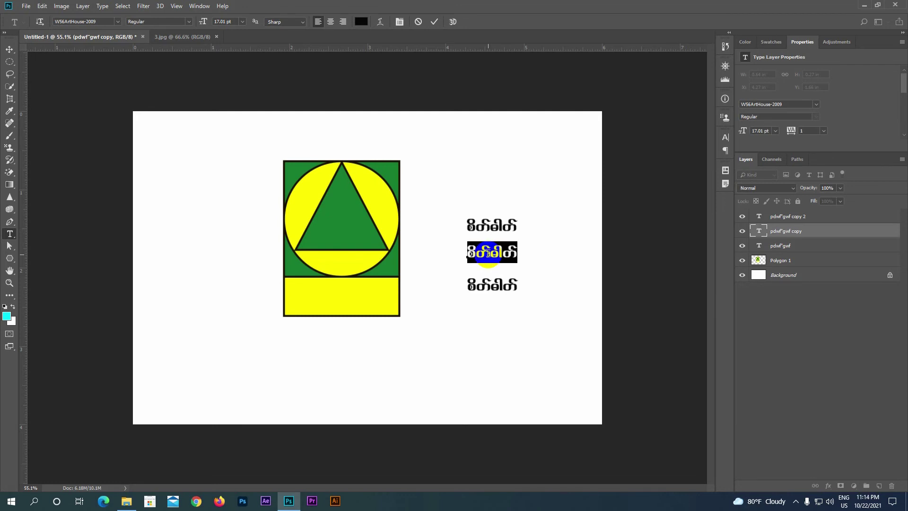
{"action": "type", "text": "p"}
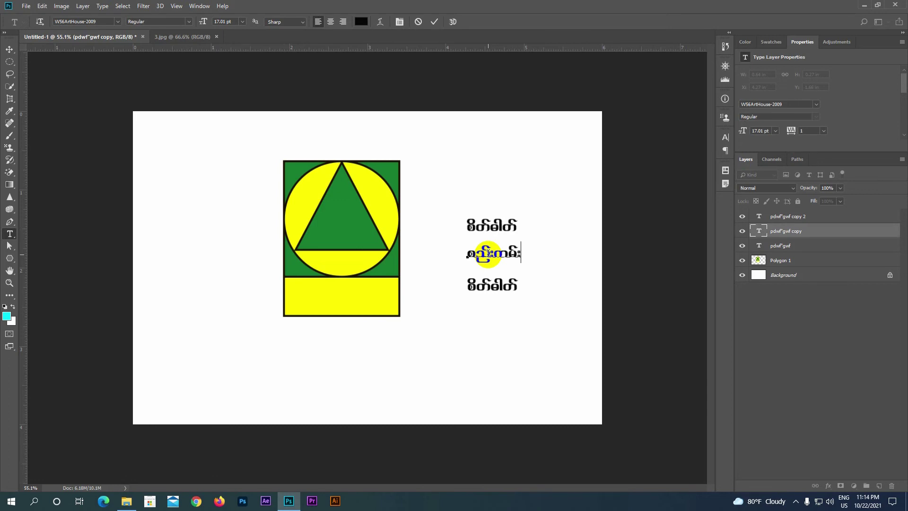
{"action": "left_click", "coordinate": [430, 25]}
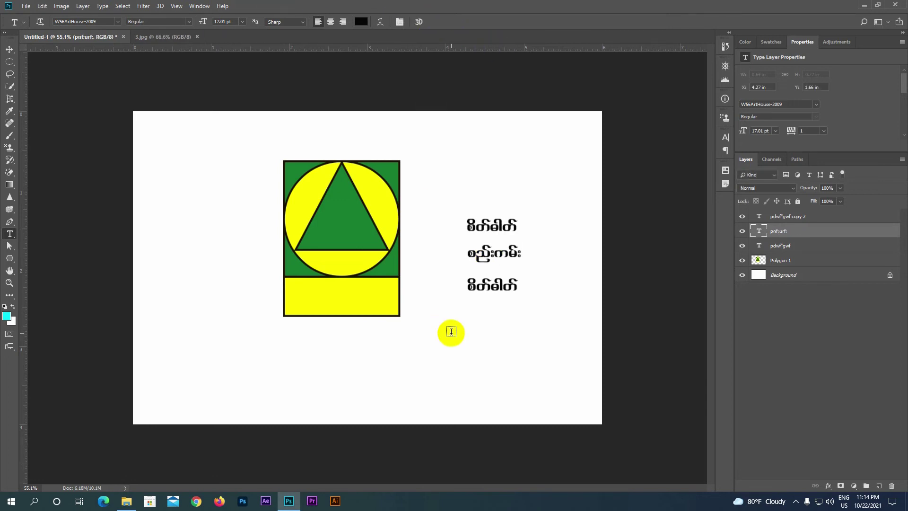
Step: Replace the third line's text with another new Burmese word and commit it
{"action": "left_click_drag", "start_coordinate": [490, 286], "coordinate": [501, 286]}
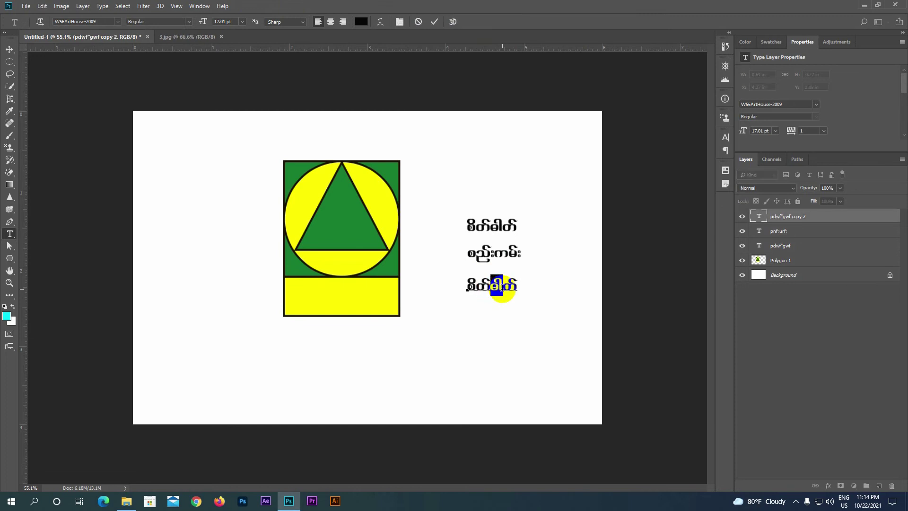
{"action": "key", "text": "ctrl+a"}
{"action": "type", "text": "y"}
{"action": "left_click", "coordinate": [502, 287]}
{"action": "left_click", "coordinate": [434, 21]}
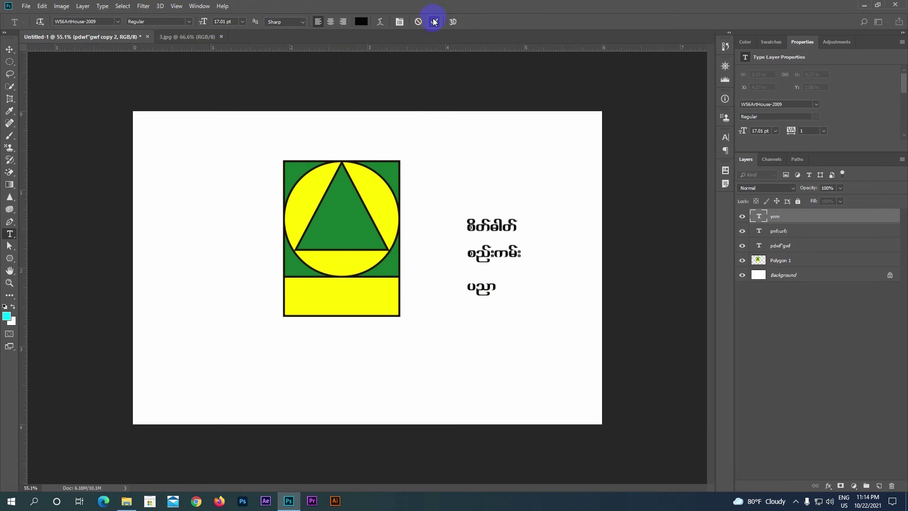
{"action": "left_click", "coordinate": [8, 49]}
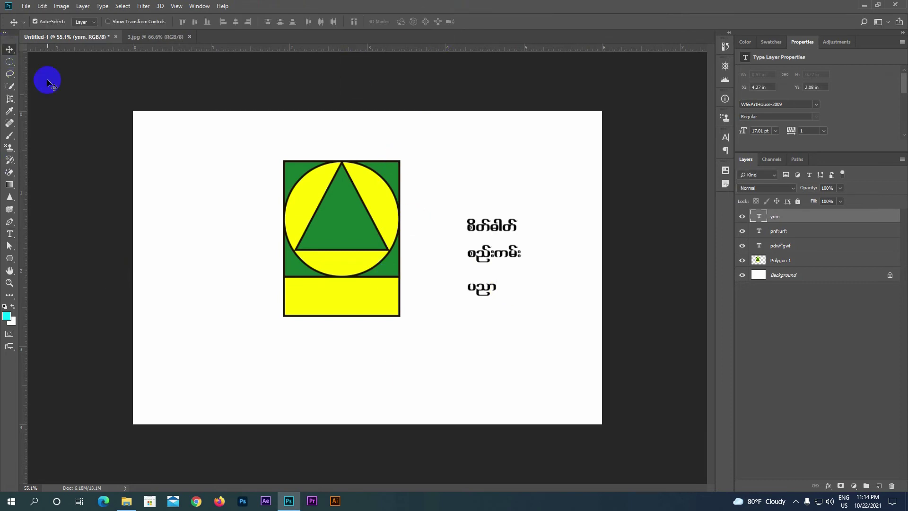
Step: Place the first Burmese word on the yellow circle, rotated about -60.4° along its upper-left edge
{"action": "left_click_drag", "start_coordinate": [471, 227], "coordinate": [294, 210]}
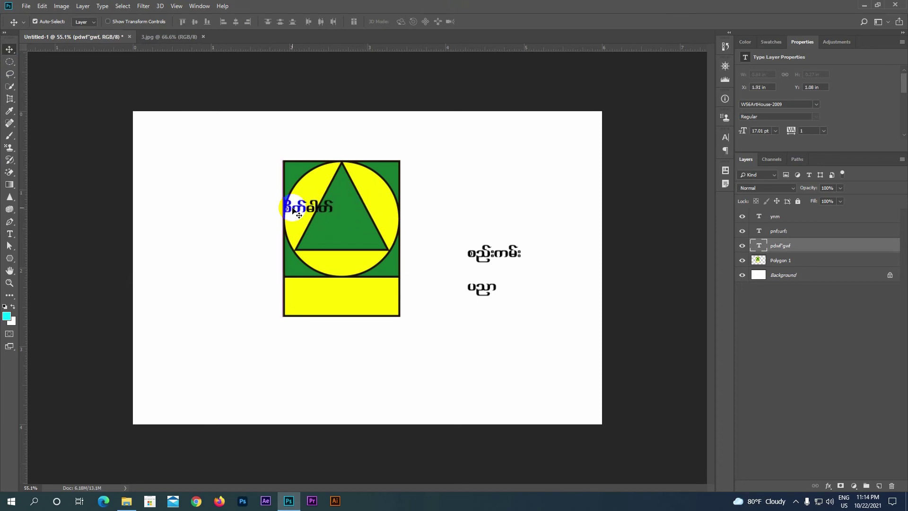
{"action": "key", "text": "ctrl+t"}
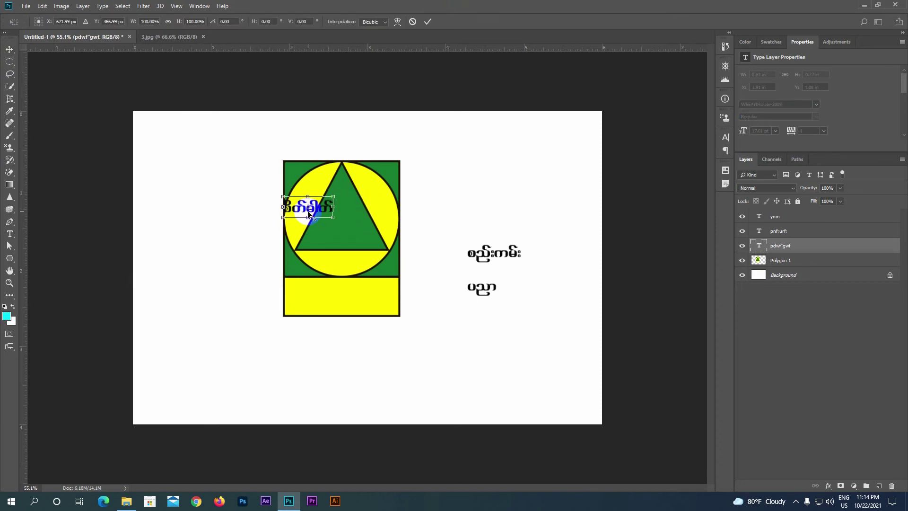
{"action": "left_click_drag", "start_coordinate": [340, 183], "coordinate": [301, 161]}
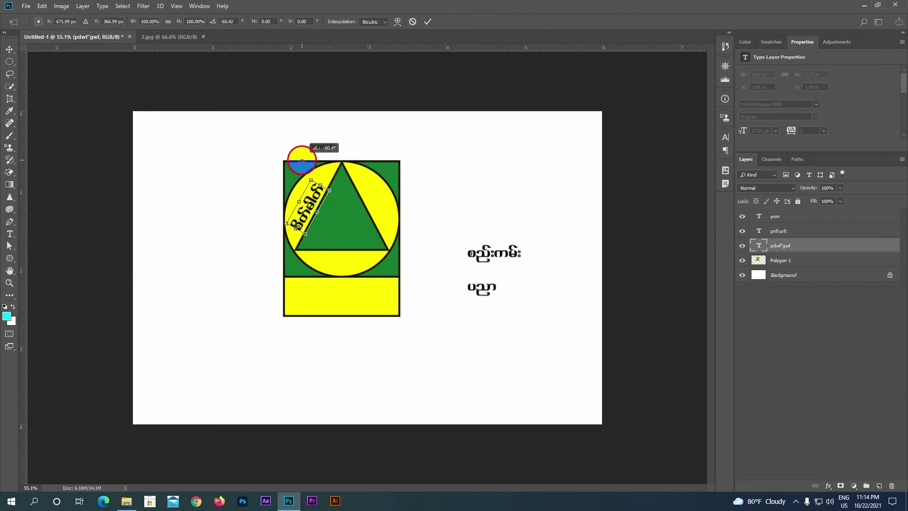
{"action": "left_click_drag", "start_coordinate": [309, 206], "coordinate": [315, 201]}
{"action": "left_click", "coordinate": [435, 22]}
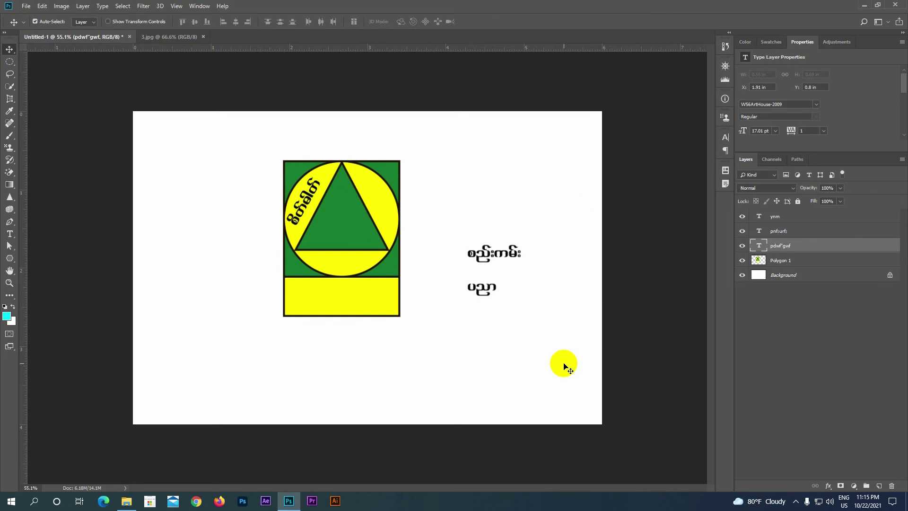
Step: Rotate the second word to 61.13° on the circle's upper-right edge and move the third word below the triangle
{"action": "left_click_drag", "start_coordinate": [486, 248], "coordinate": [375, 193]}
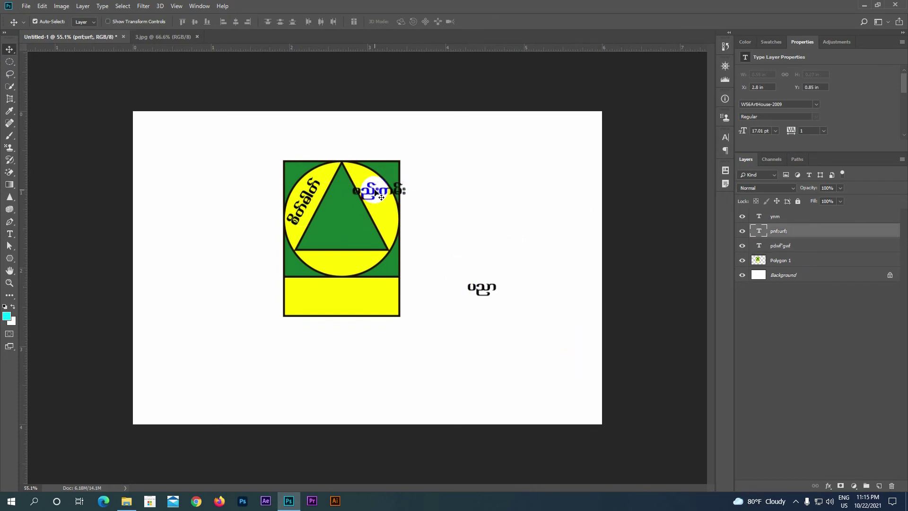
{"action": "key", "text": "ctrl+t"}
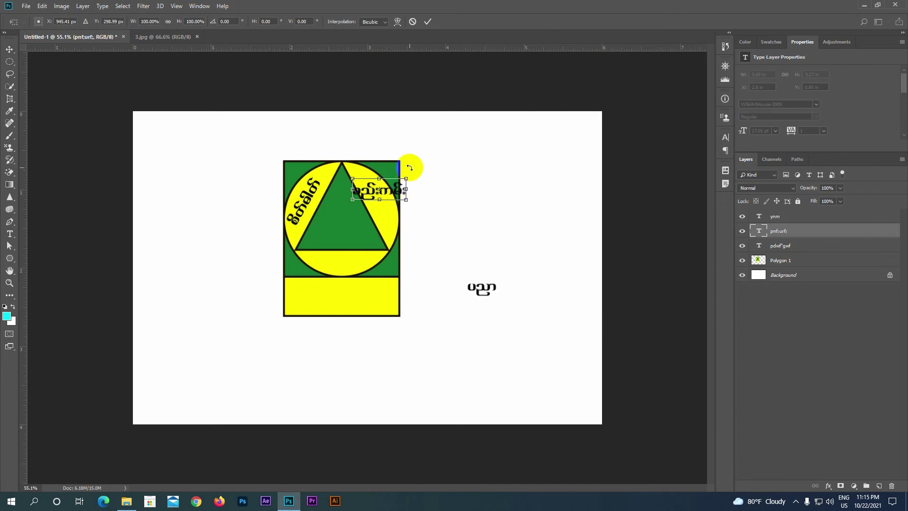
{"action": "mouse_move", "coordinate": [413, 170]}
{"action": "left_mouse_down"}
{"action": "mouse_move", "coordinate": [404, 197]}
{"action": "mouse_move", "coordinate": [377, 194]}
{"action": "left_mouse_up"}
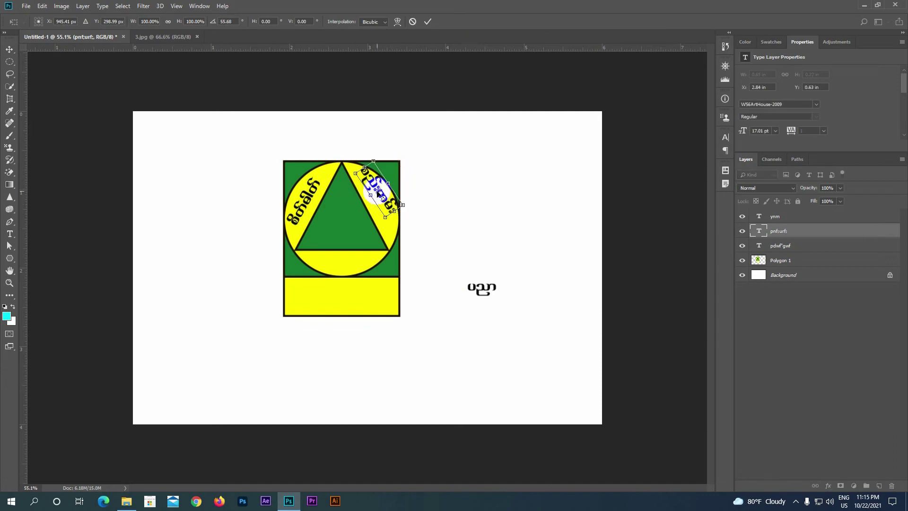
{"action": "mouse_move", "coordinate": [377, 194]}
{"action": "left_mouse_down"}
{"action": "mouse_move", "coordinate": [404, 211]}
{"action": "mouse_move", "coordinate": [377, 198]}
{"action": "left_mouse_up"}
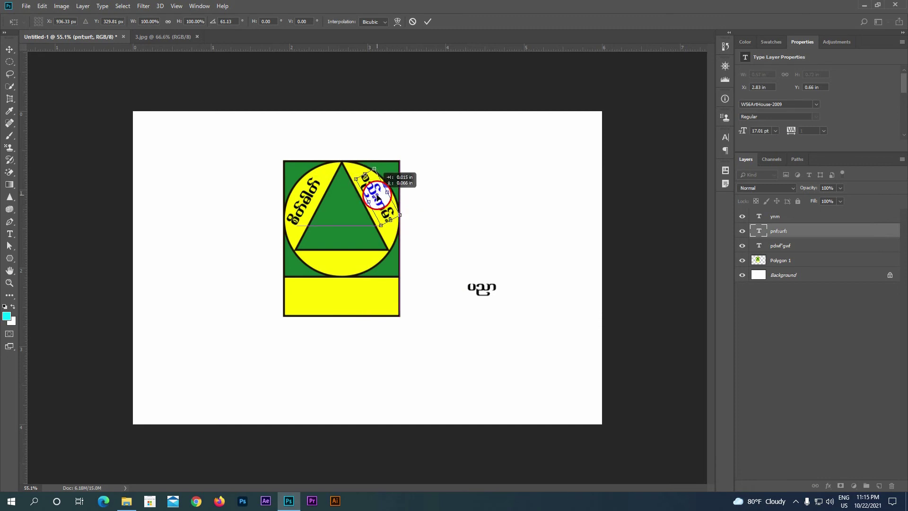
{"action": "left_click", "coordinate": [416, 202]}
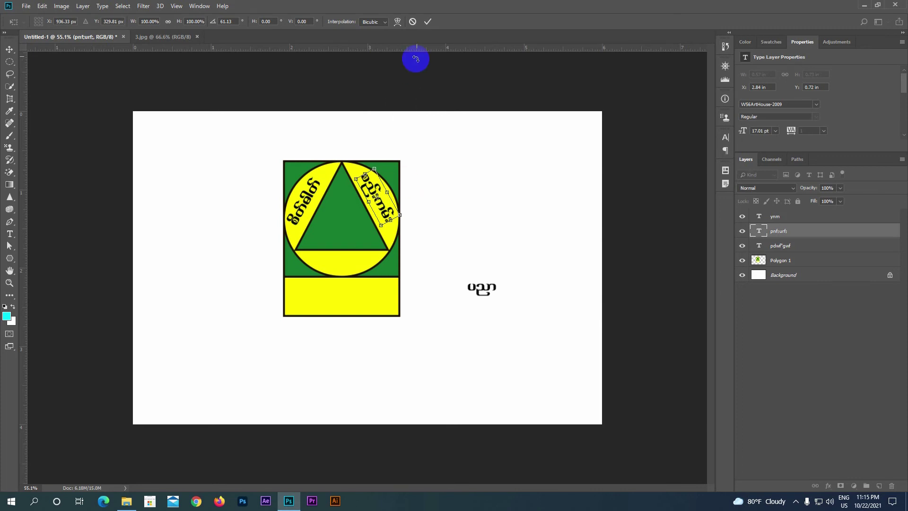
{"action": "left_click", "coordinate": [426, 22]}
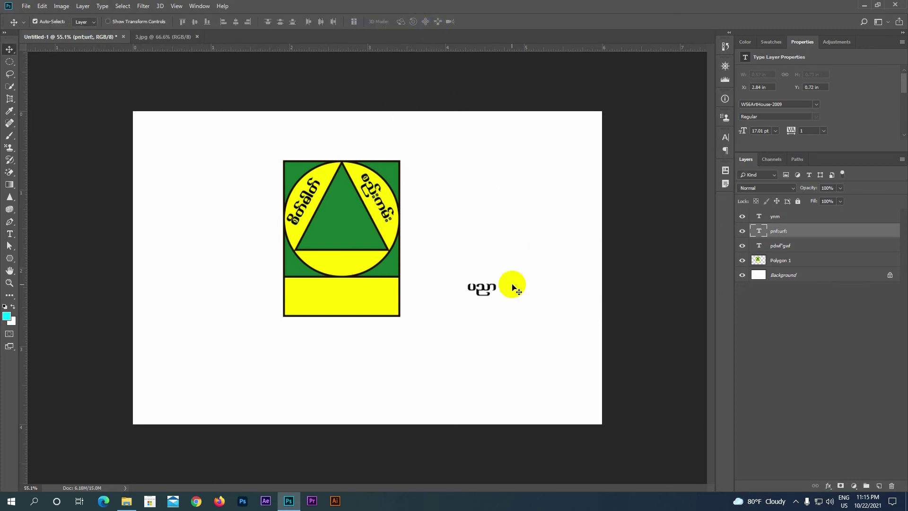
{"action": "left_click_drag", "start_coordinate": [480, 288], "coordinate": [335, 262]}
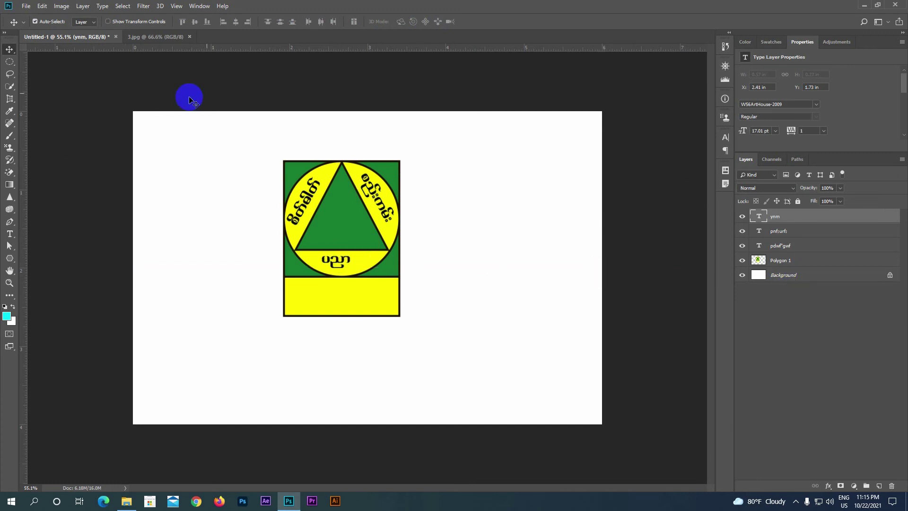
Step: Nudge the right-hand word pnf;urf; up on the ring and slightly refine its rotation
{"action": "left_click_drag", "start_coordinate": [382, 196], "coordinate": [378, 201]}
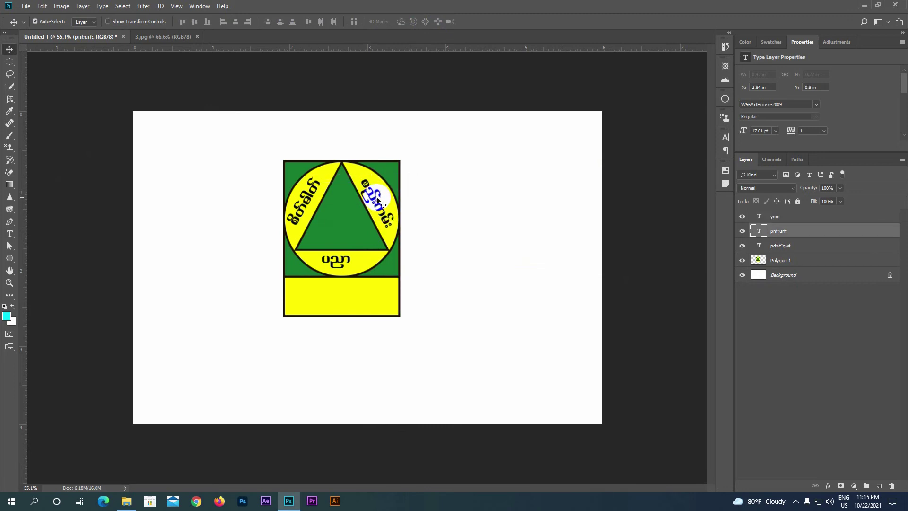
{"action": "key", "text": "Up"}
{"action": "key", "text": "Up"}
{"action": "key", "text": "Up"}
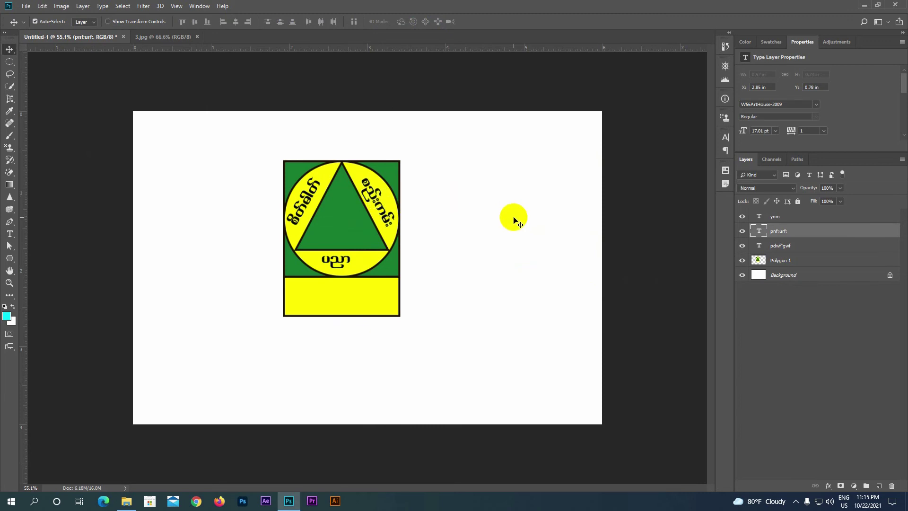
{"action": "key", "text": "ctrl+t"}
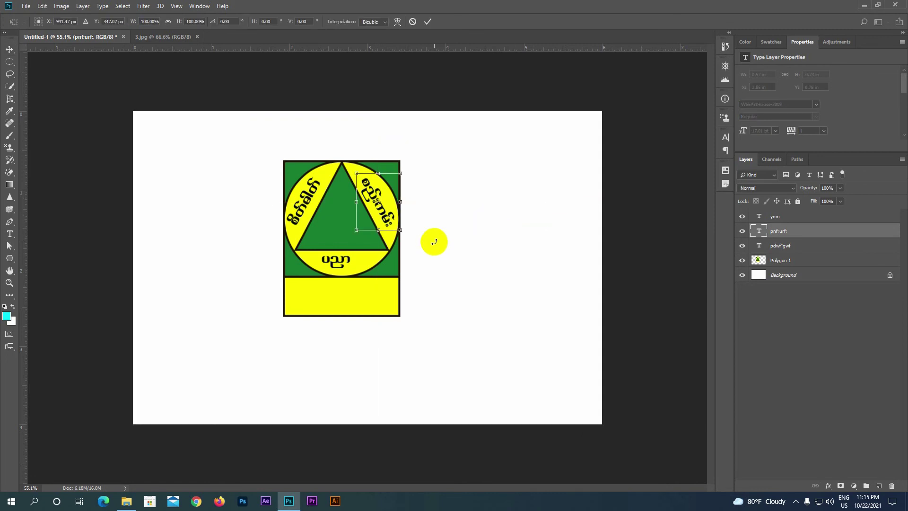
{"action": "left_click_drag", "start_coordinate": [423, 247], "coordinate": [420, 247]}
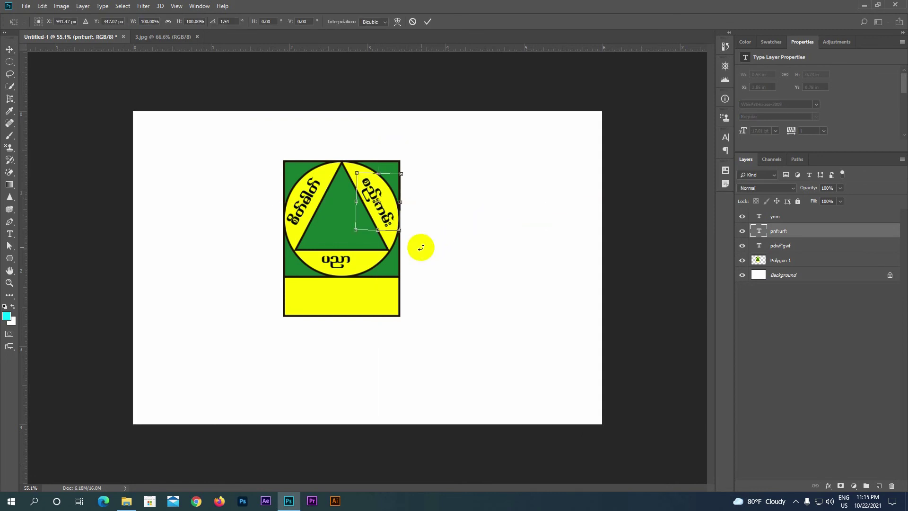
{"action": "left_click", "coordinate": [428, 21]}
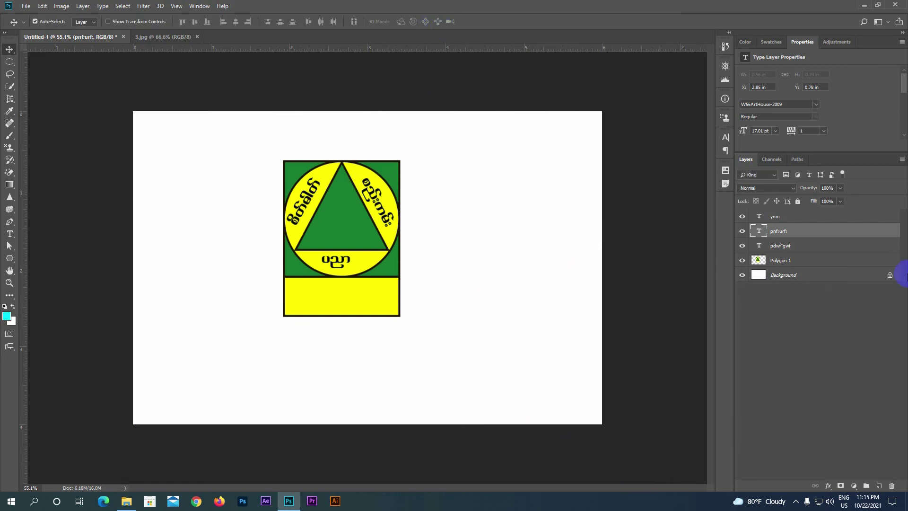
Step: Merge layers ynm through Polygon 1 into a single ynm pixel layer
{"action": "left_click", "coordinate": [784, 217]}
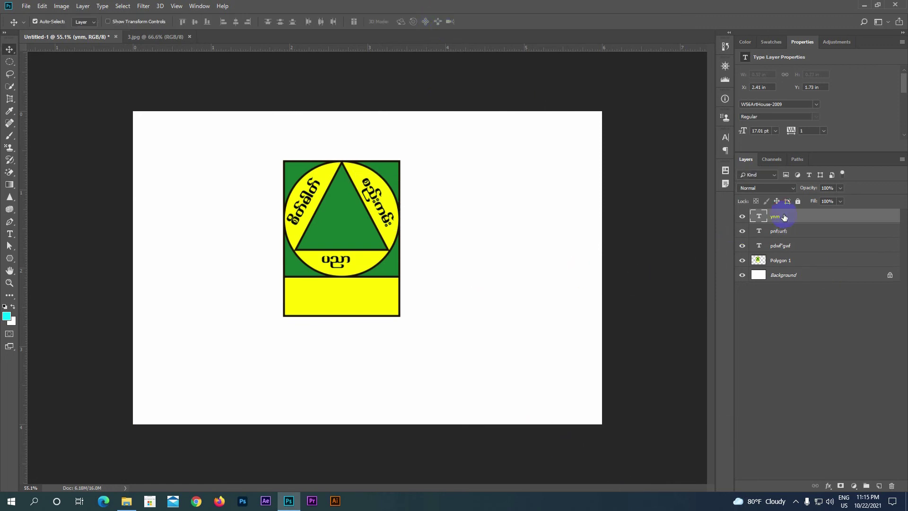
{"action": "left_click", "coordinate": [784, 261], "text": "shift"}
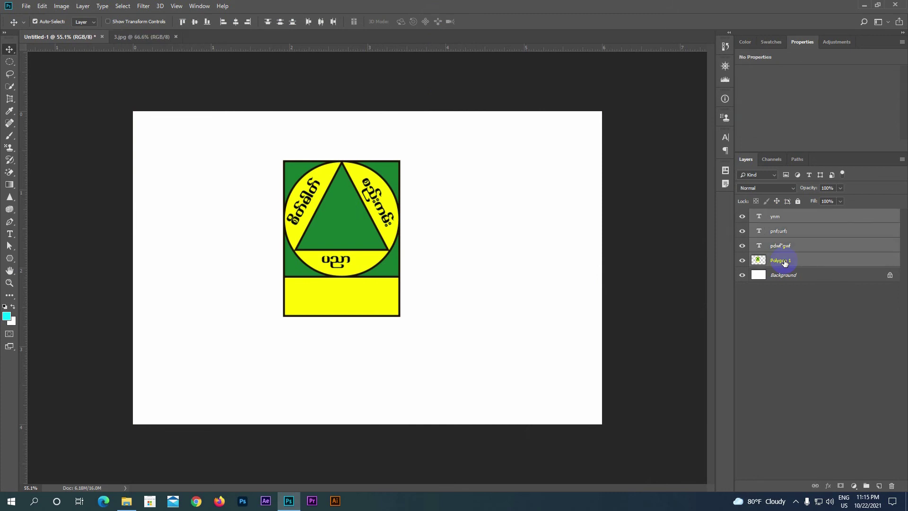
{"action": "key", "text": "ctrl+e"}
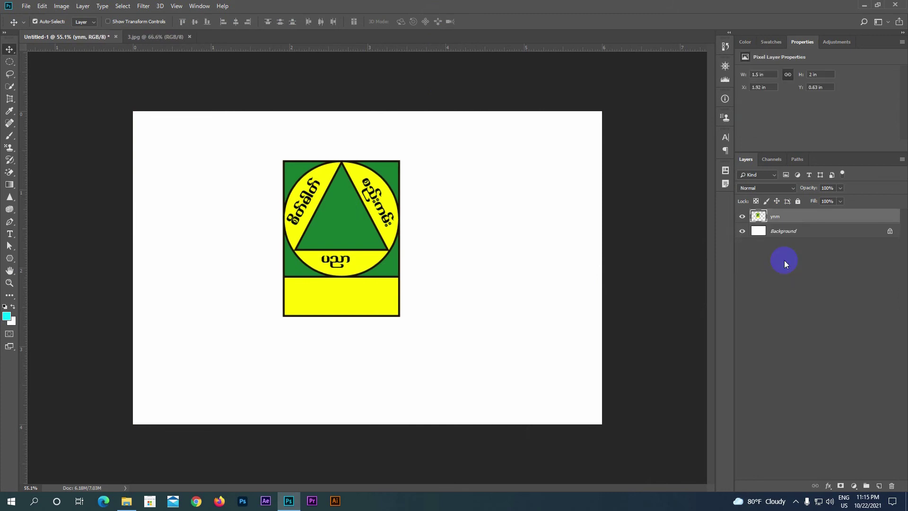
Step: Toggle the ynm layer's visibility and compare the badge against the 3.jpg reference
{"action": "left_click", "coordinate": [741, 217]}
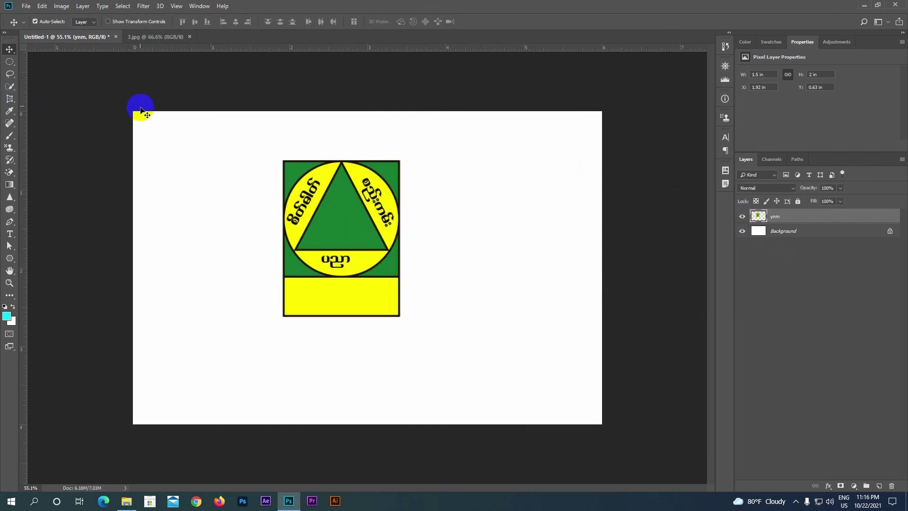
{"action": "left_click", "coordinate": [137, 36]}
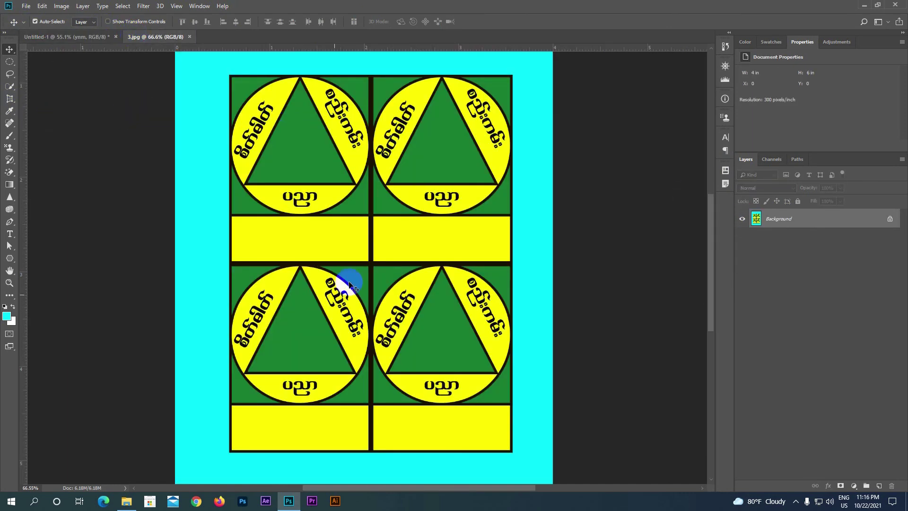
{"action": "left_click", "coordinate": [84, 38]}
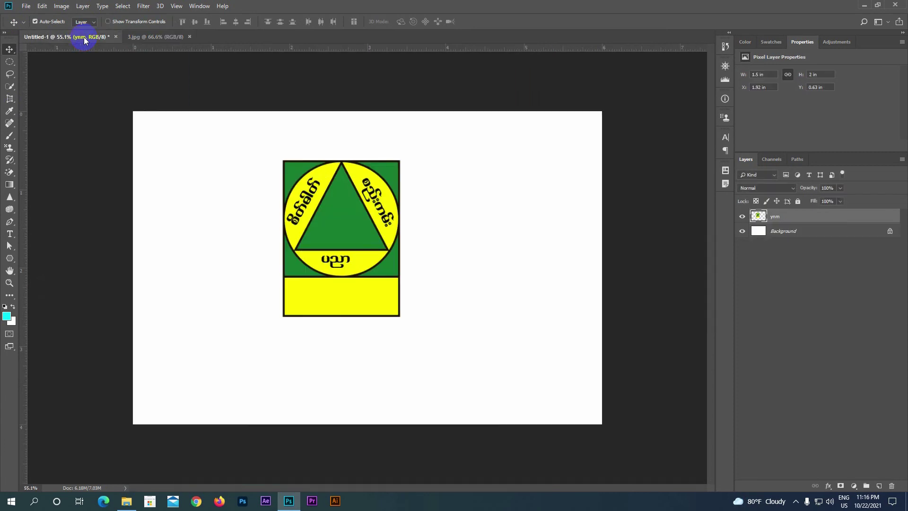
{"action": "left_click", "coordinate": [26, 6]}
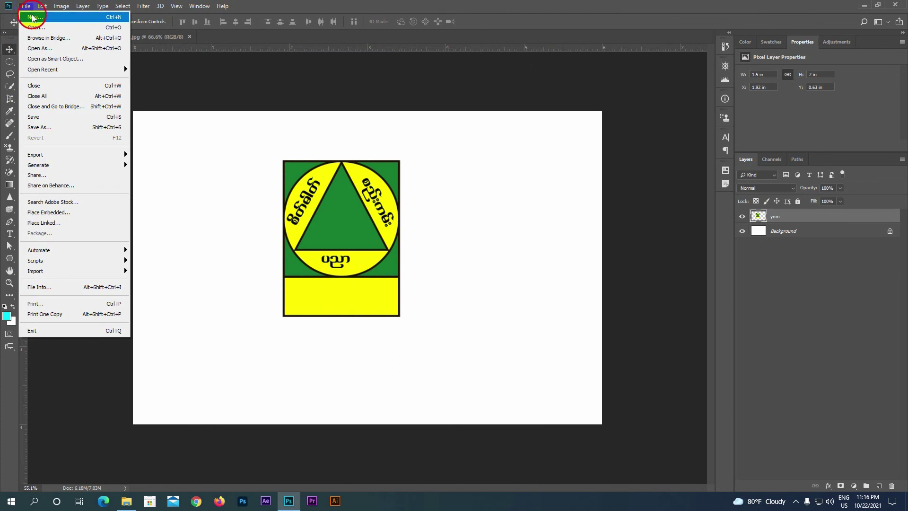
Step: Create Untitled-2 from the Photo 4x6 preset, portrait at 300 ppi
{"action": "left_click", "coordinate": [32, 16]}
{"action": "left_click", "coordinate": [343, 103]}
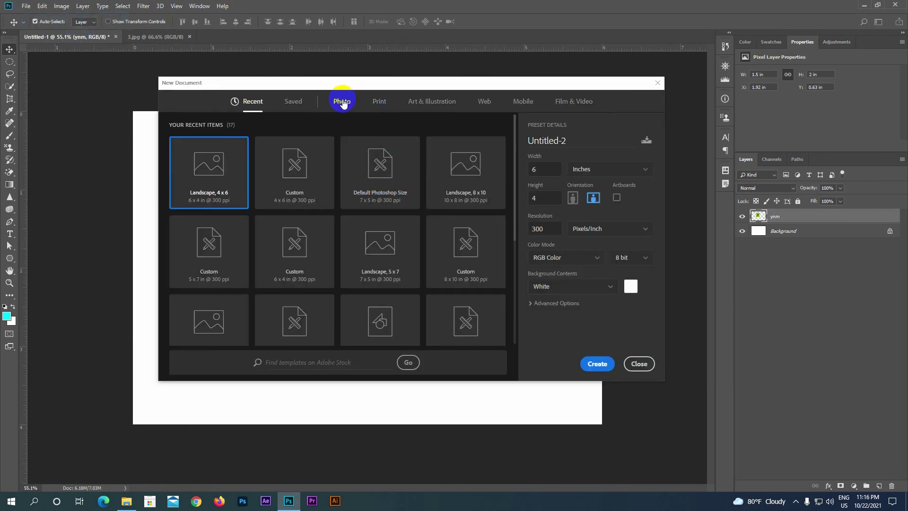
{"action": "left_click", "coordinate": [389, 181]}
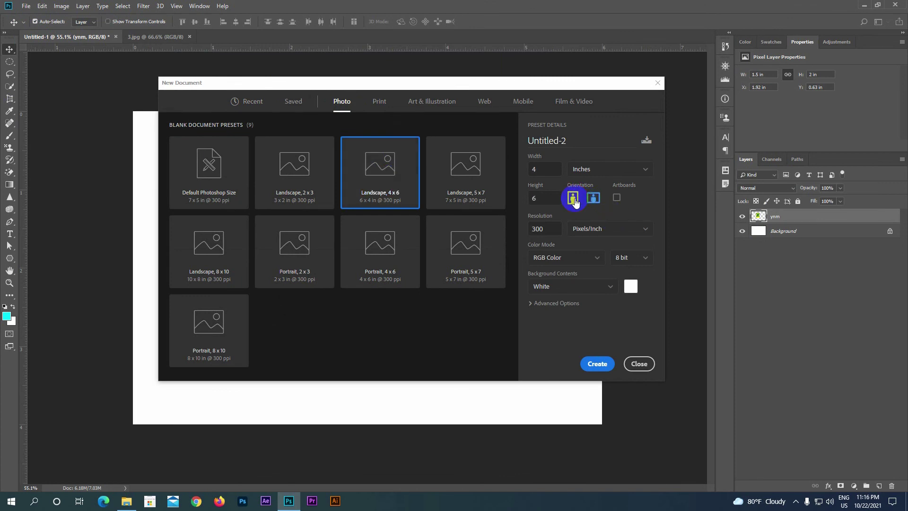
{"action": "left_click", "coordinate": [598, 364]}
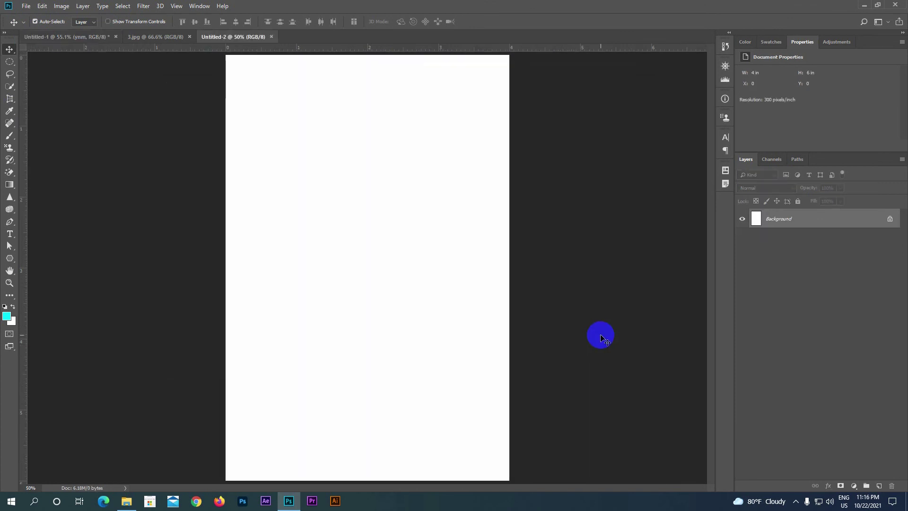
Step: Drag the merged badge from Untitled-1 onto the Untitled-2 portrait page and select both badge layers
{"action": "scroll", "coordinate": [463, 286], "scroll_direction": "down", "scroll_amount": 2}
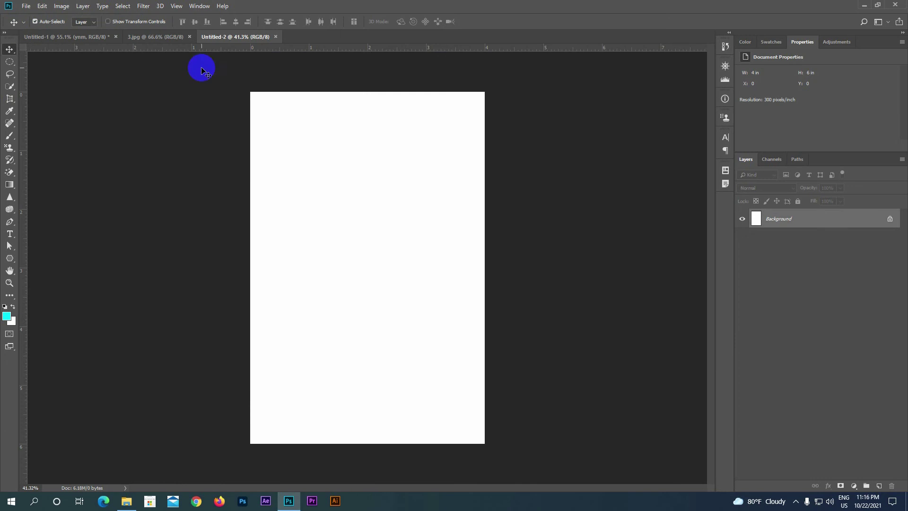
{"action": "left_click", "coordinate": [142, 36]}
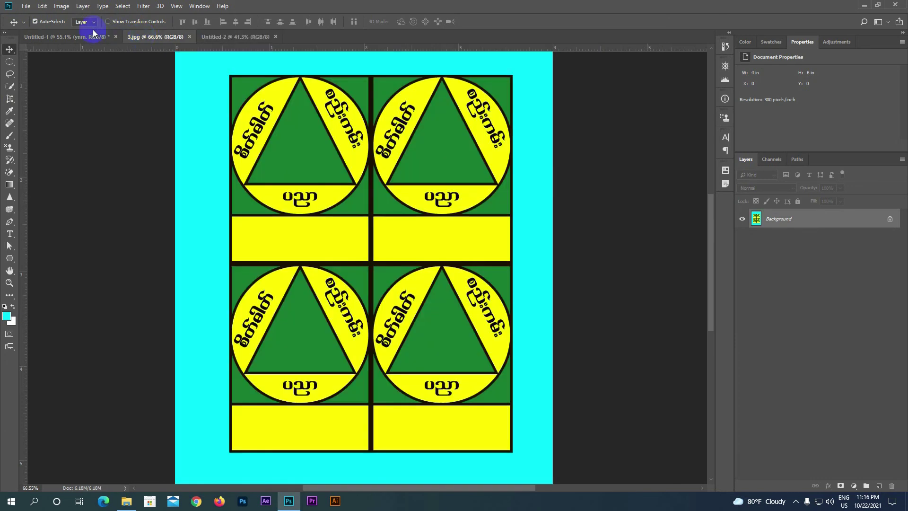
{"action": "left_click", "coordinate": [215, 37]}
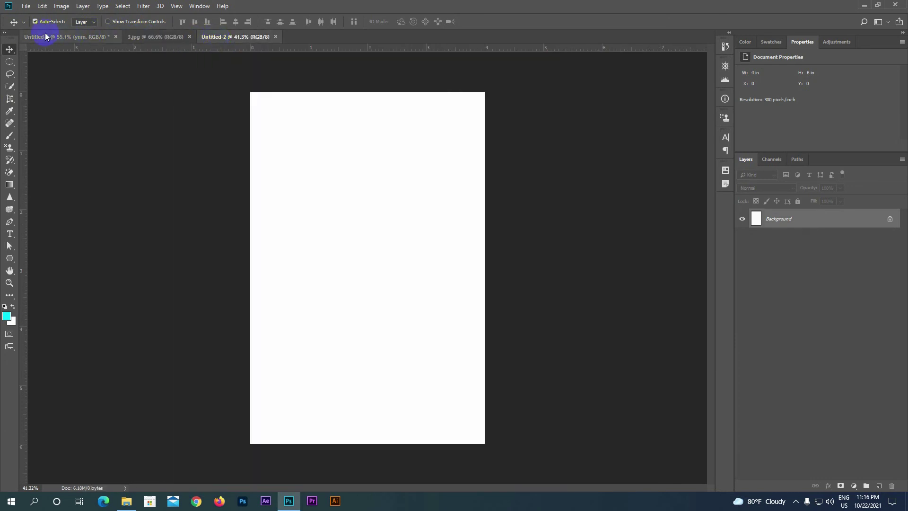
{"action": "left_click", "coordinate": [45, 37]}
{"action": "mouse_move", "coordinate": [299, 199]}
{"action": "left_mouse_down"}
{"action": "mouse_move", "coordinate": [229, 39]}
{"action": "mouse_move", "coordinate": [320, 162]}
{"action": "mouse_move", "coordinate": [313, 143]}
{"action": "mouse_move", "coordinate": [405, 149]}
{"action": "left_mouse_up"}
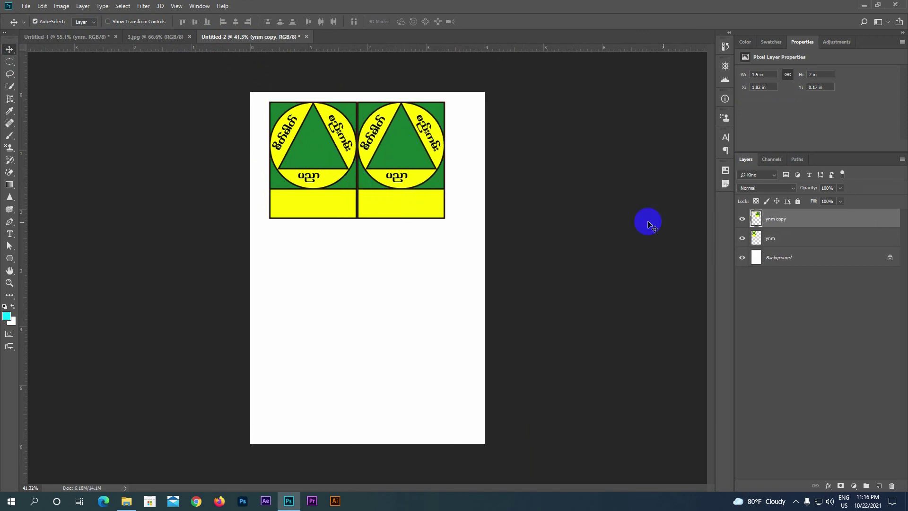
{"action": "left_click", "coordinate": [778, 239], "text": "ctrl"}
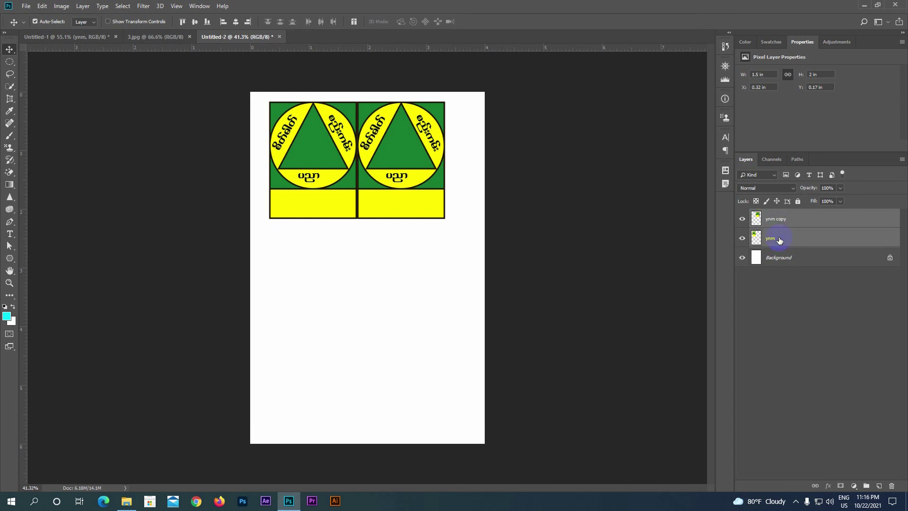
Step: Merge the top badge pair into one layer and duplicate it flush beneath the top row
{"action": "key", "text": "ctrl+e"}
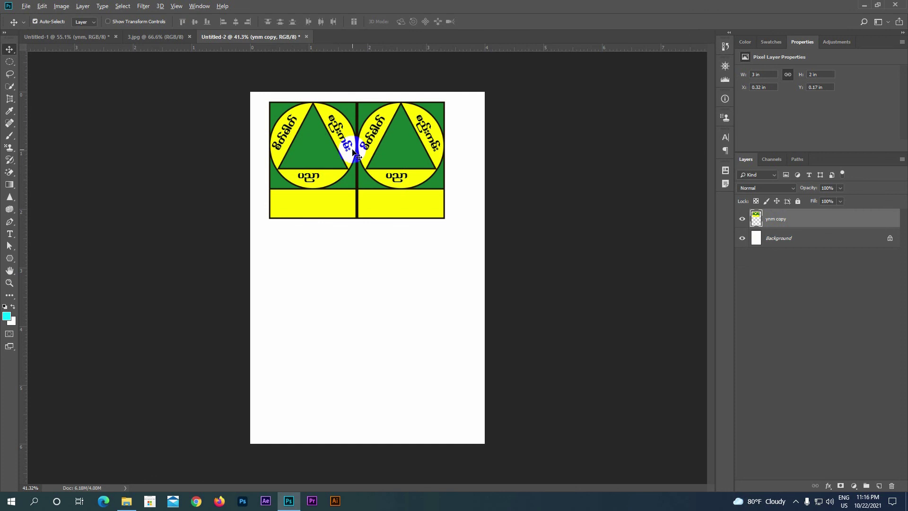
{"action": "left_click_drag", "start_coordinate": [353, 152], "coordinate": [359, 304]}
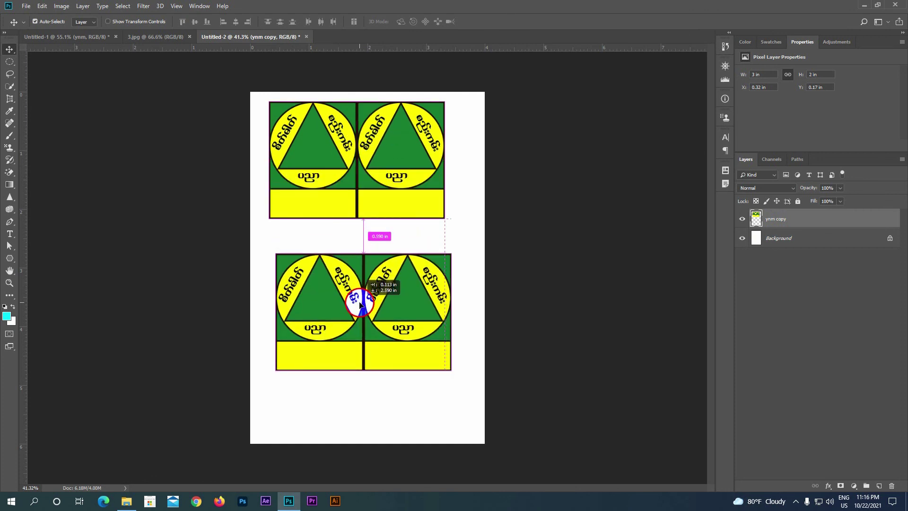
{"action": "left_click_drag", "start_coordinate": [360, 305], "coordinate": [355, 273]}
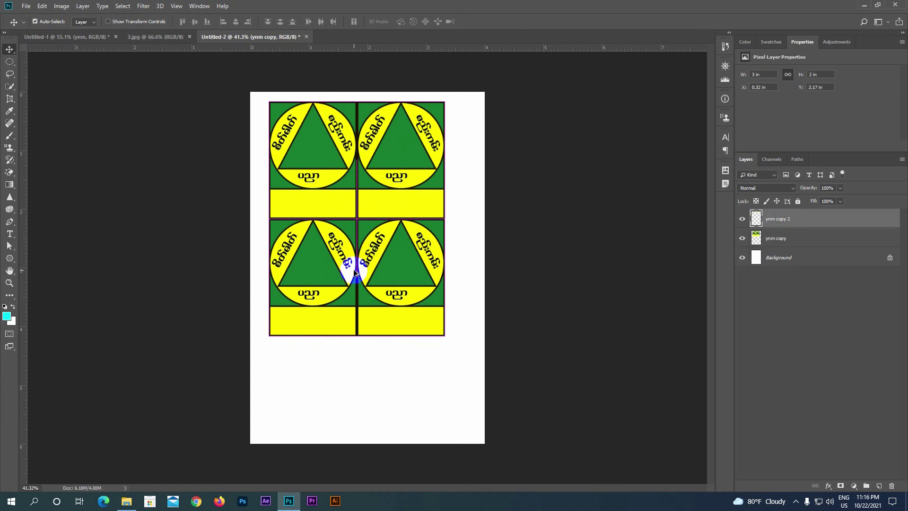
Step: Merge both pairs into one four-badge layer, ynm copy 2, and centre it horizontally
{"action": "left_click", "coordinate": [774, 239], "text": "ctrl"}
{"action": "key", "text": "ctrl+e"}
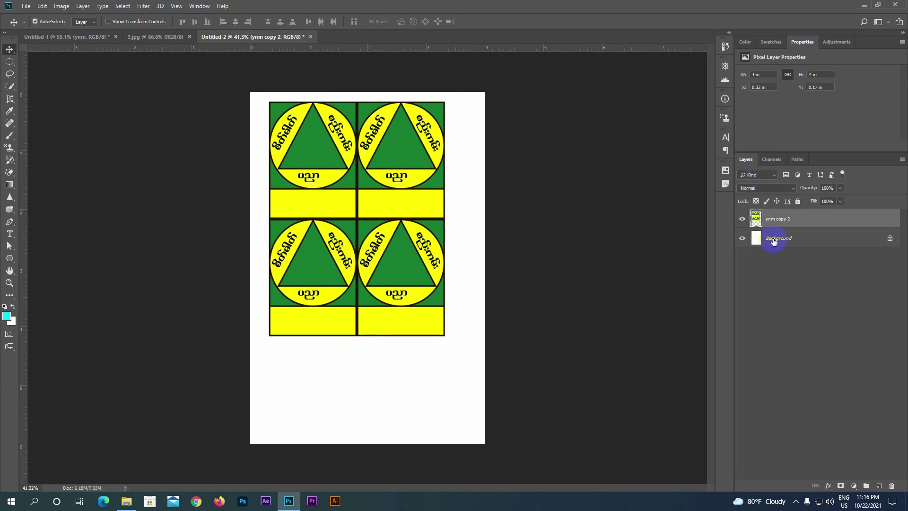
{"action": "left_click_drag", "start_coordinate": [345, 191], "coordinate": [358, 230]}
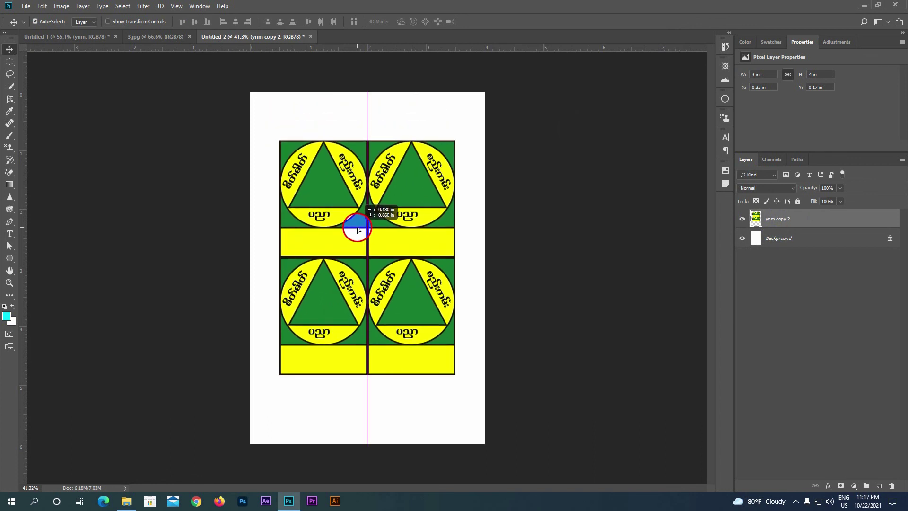
{"action": "left_click", "coordinate": [399, 125]}
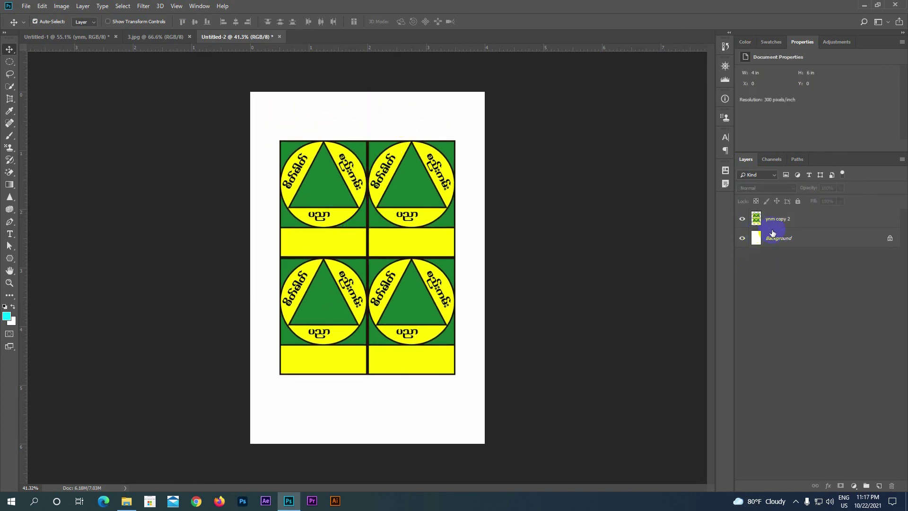
Step: Set the foreground colour to the cyan sampled from the 3.jpg reference image
{"action": "left_click", "coordinate": [179, 38]}
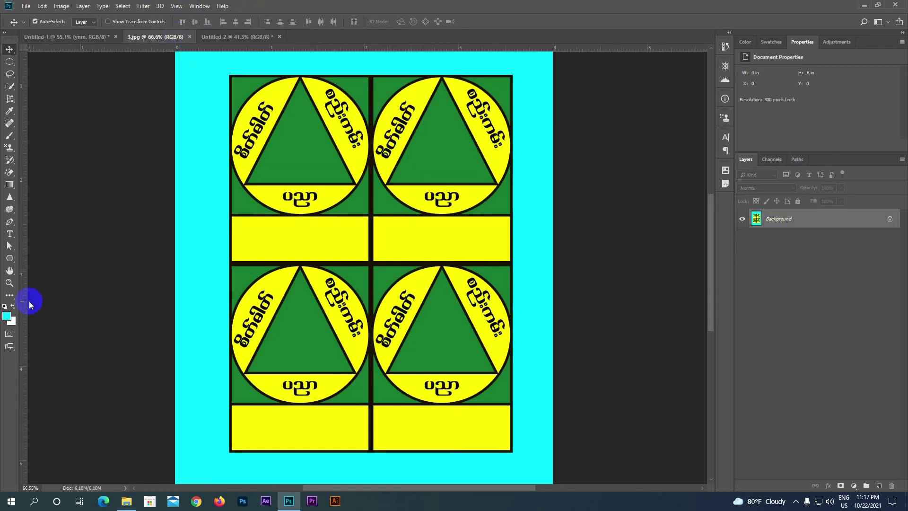
{"action": "left_click", "coordinate": [7, 316]}
{"action": "left_click", "coordinate": [197, 168]}
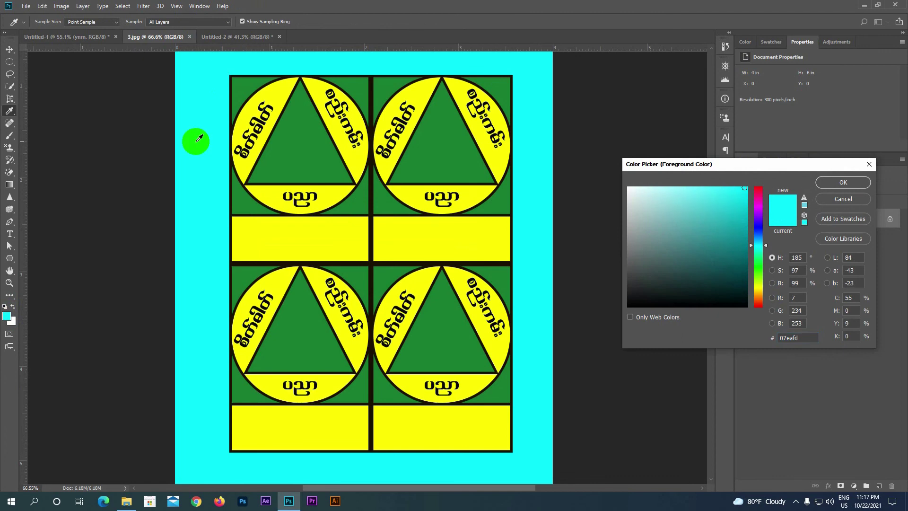
{"action": "left_click", "coordinate": [856, 183]}
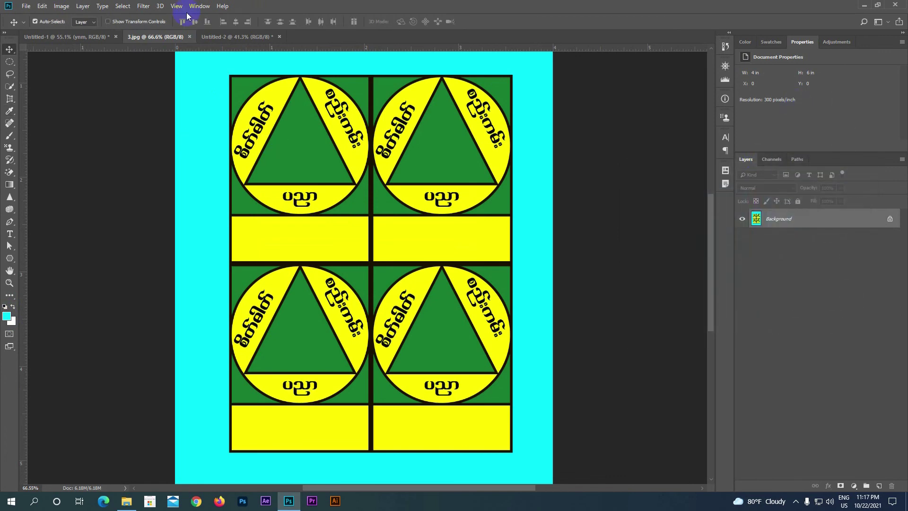
{"action": "left_click", "coordinate": [7, 316]}
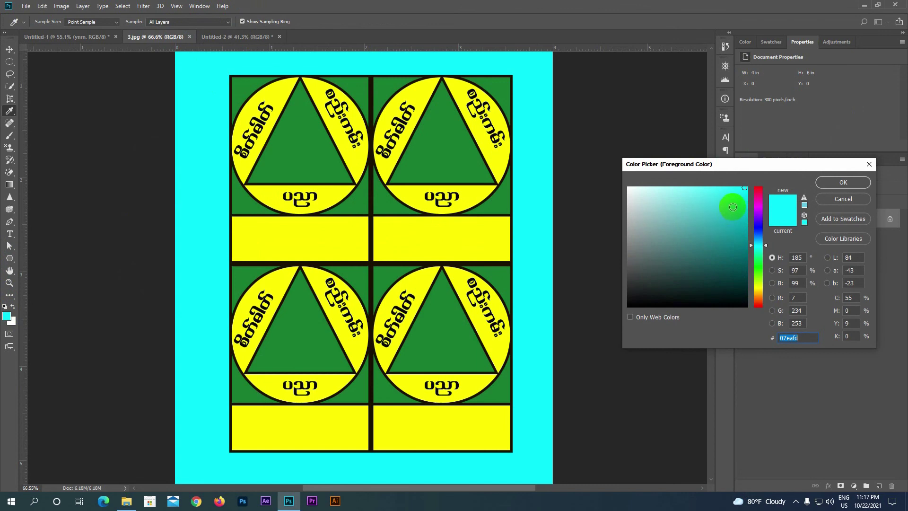
{"action": "left_click", "coordinate": [215, 86]}
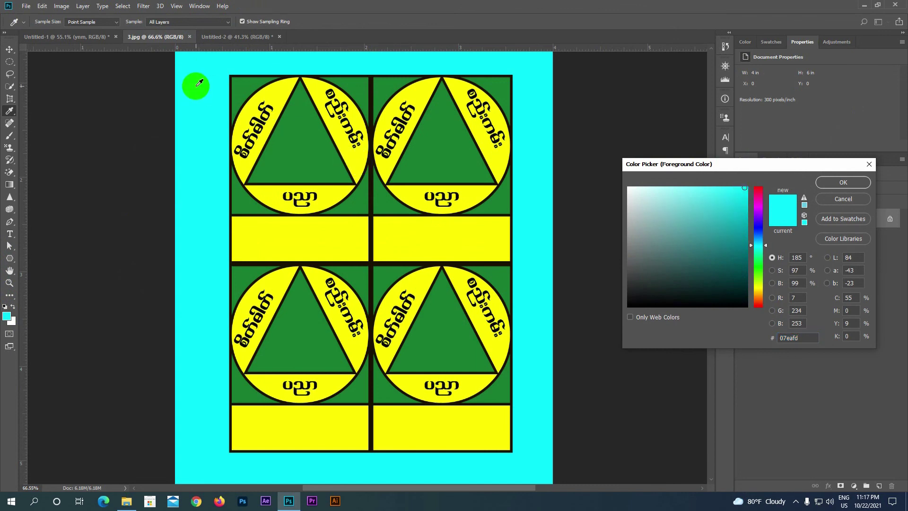
{"action": "left_click", "coordinate": [850, 184]}
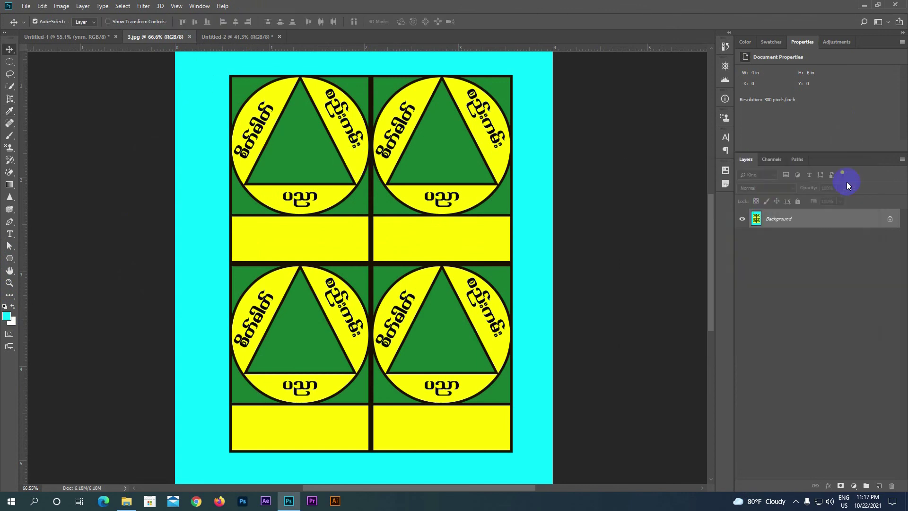
Step: Fill the Untitled-2 Background layer with the cyan foreground colour
{"action": "key", "text": "v"}
{"action": "left_click", "coordinate": [222, 37]}
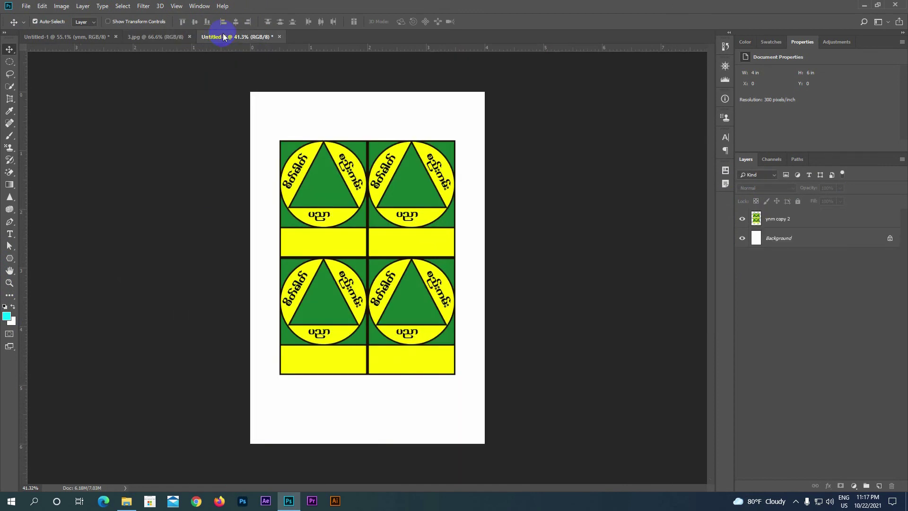
{"action": "left_click", "coordinate": [782, 241]}
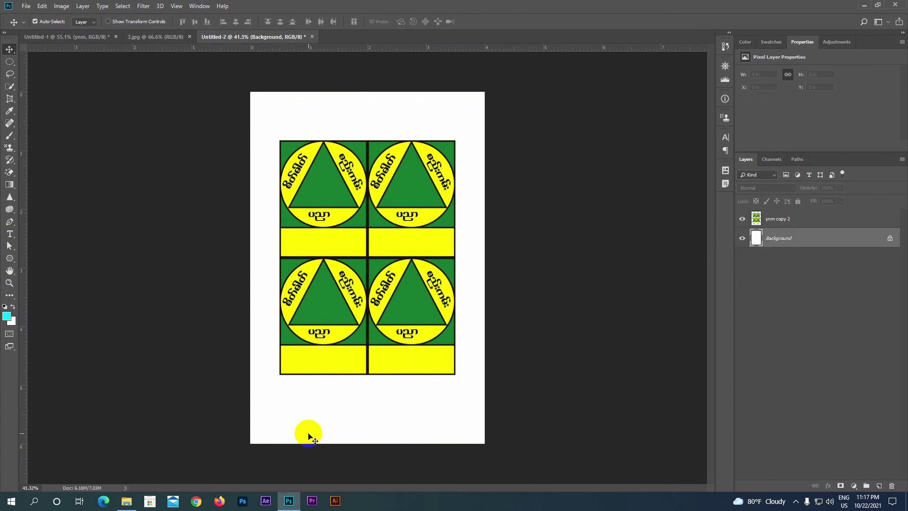
{"action": "key", "text": "alt+BackSpace"}
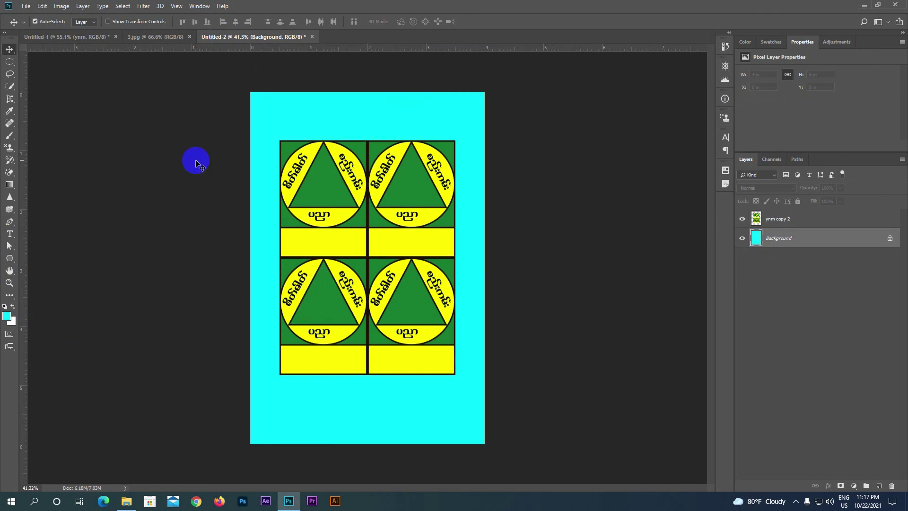
Step: Scale the four-badge grid up around its centre to about 3.73 × 4.97 in
{"action": "left_click", "coordinate": [134, 39]}
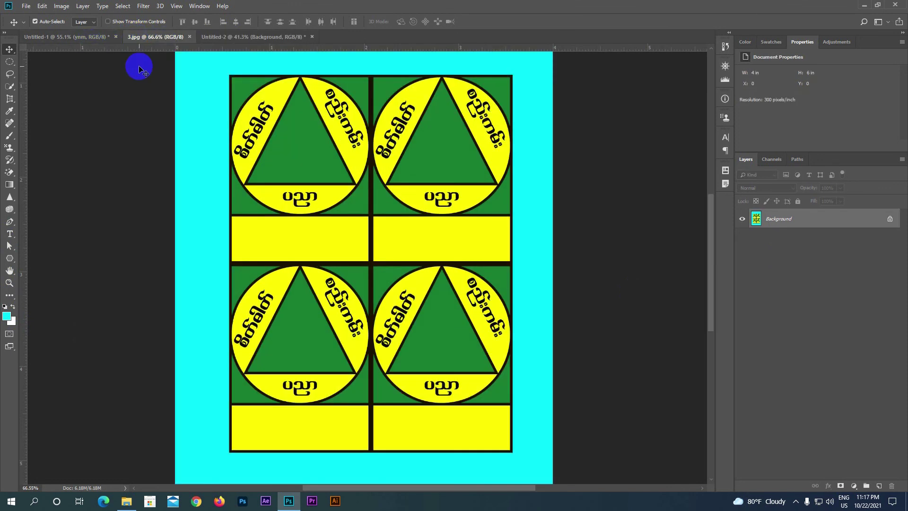
{"action": "left_click_drag", "start_coordinate": [222, 129], "coordinate": [458, 221]}
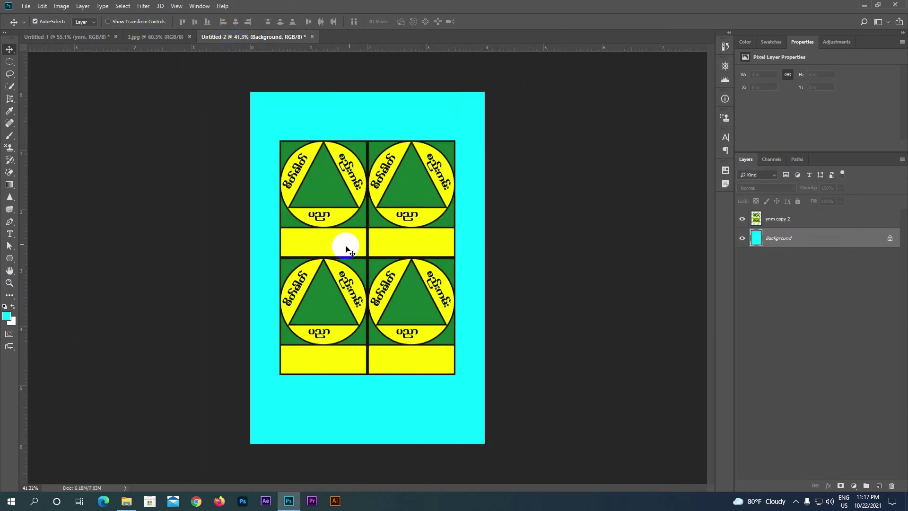
{"action": "left_click", "coordinate": [361, 244]}
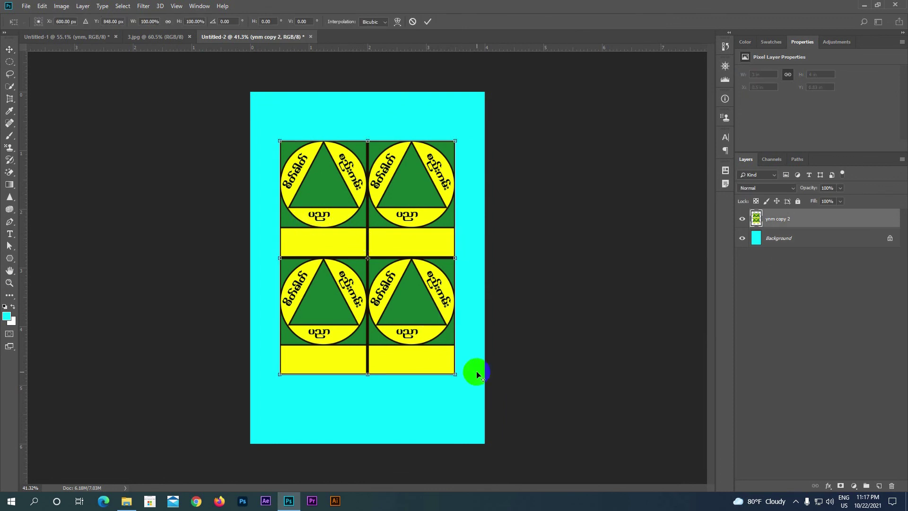
{"action": "left_click_drag", "start_coordinate": [454, 375], "coordinate": [469, 403]}
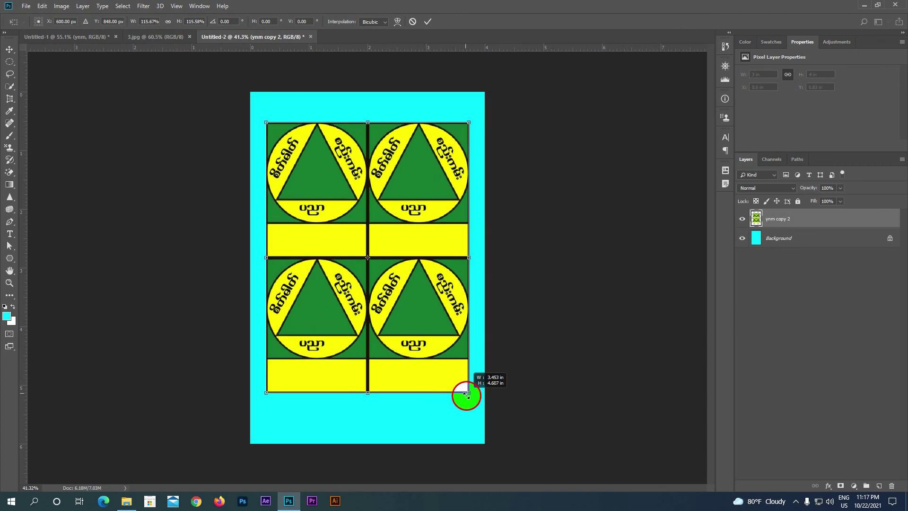
{"action": "left_click_drag", "start_coordinate": [469, 403], "coordinate": [468, 405]}
{"action": "left_click", "coordinate": [428, 21]}
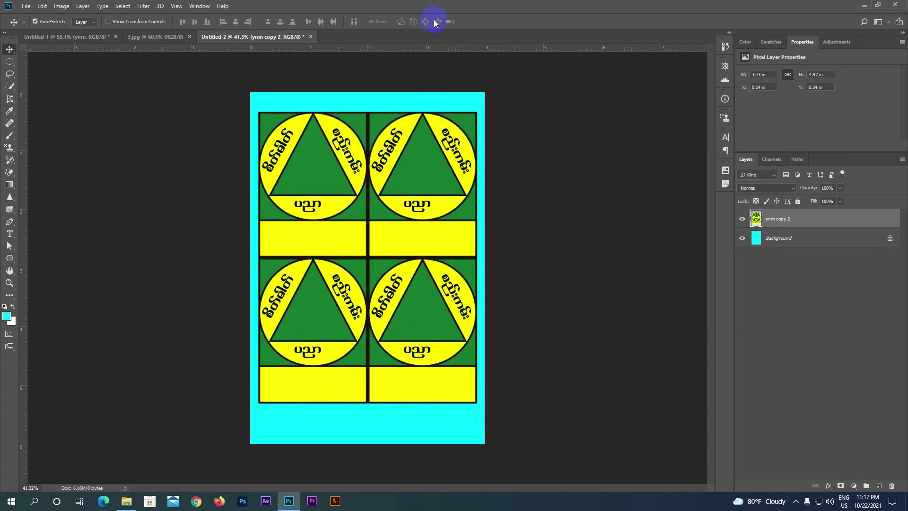
Step: Compare the page with the original badge and 3.jpg, then zoom the page to 50%
{"action": "scroll", "coordinate": [598, 283], "scroll_direction": "down", "scroll_amount": 2}
{"action": "scroll", "coordinate": [563, 282], "scroll_direction": "up", "scroll_amount": 2}
{"action": "left_click", "coordinate": [74, 38]}
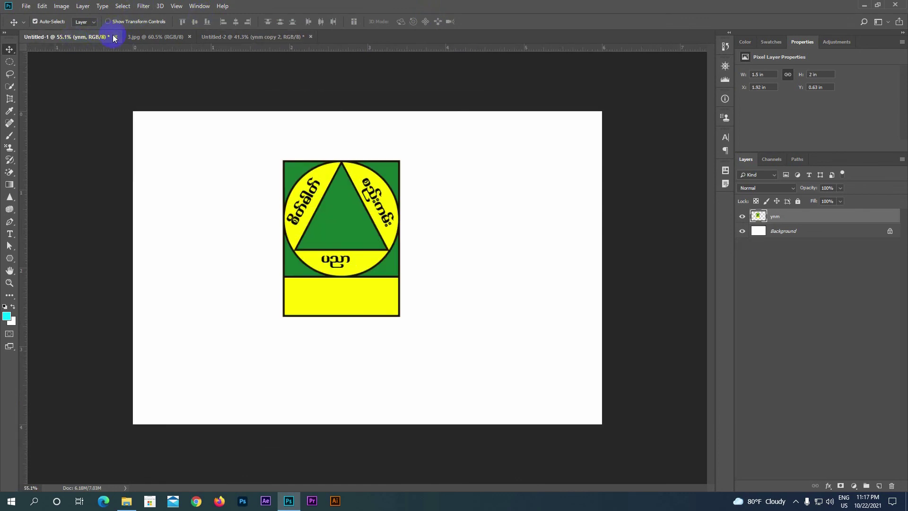
{"action": "left_click", "coordinate": [152, 38]}
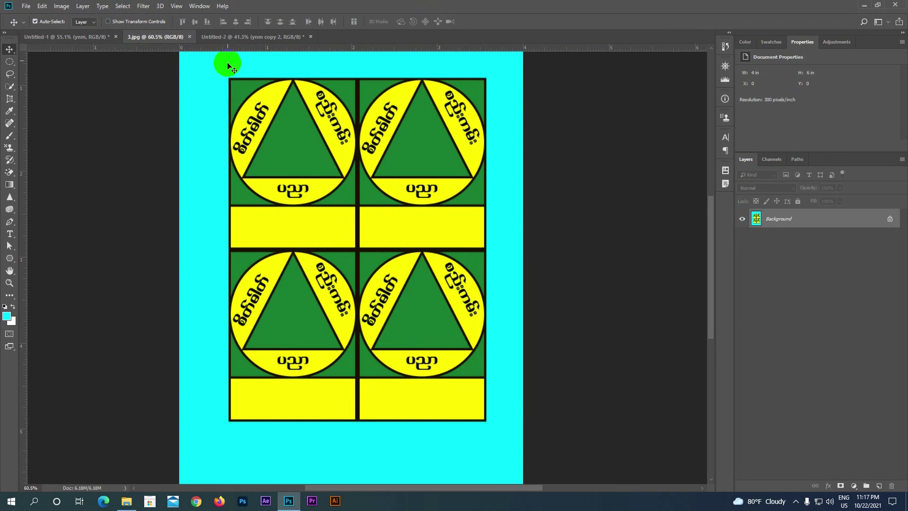
{"action": "left_click", "coordinate": [231, 36]}
{"action": "key", "text": "ctrl+plus"}
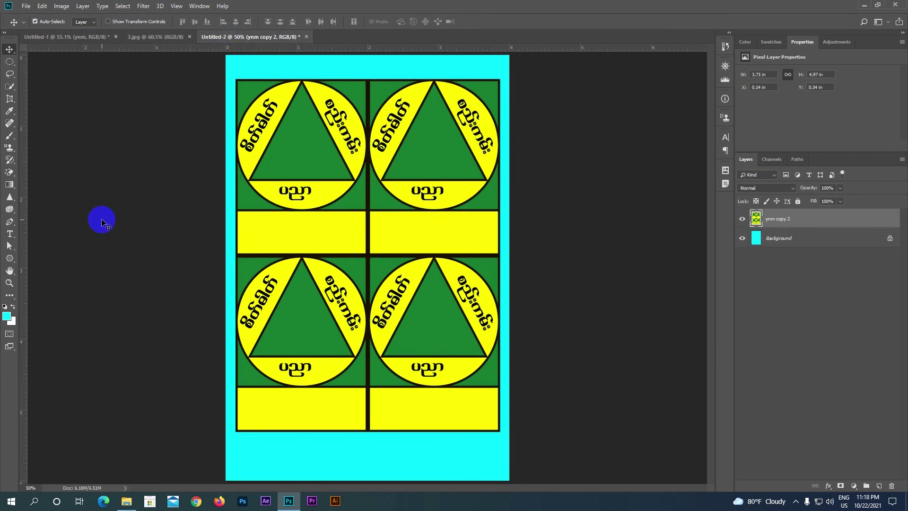
Step: Restore cyan as the foreground colour and choose the Polygon Tool with 3 sides
{"action": "left_click", "coordinate": [13, 307]}
{"action": "left_click", "coordinate": [10, 260]}
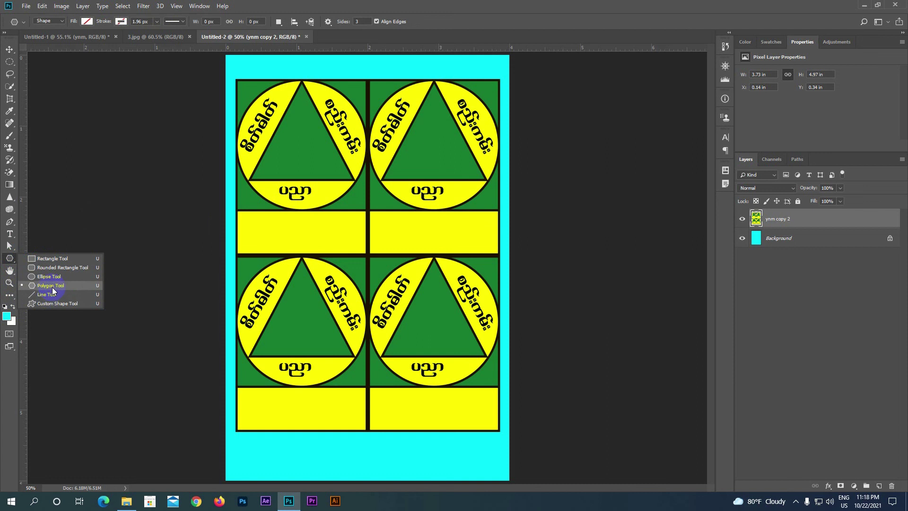
{"action": "left_click", "coordinate": [52, 287]}
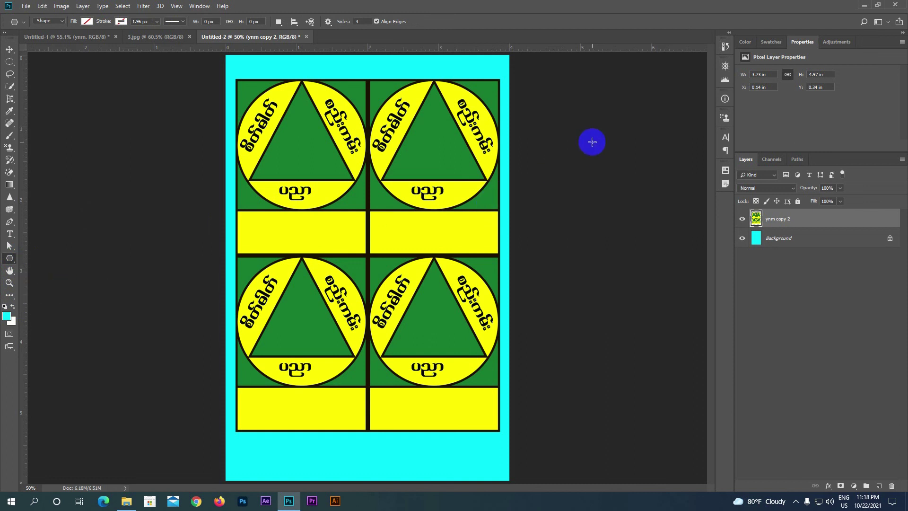
Step: Draw a triangle polygon on the yellow band of a badge
{"action": "left_click_drag", "start_coordinate": [460, 216], "coordinate": [465, 212]}
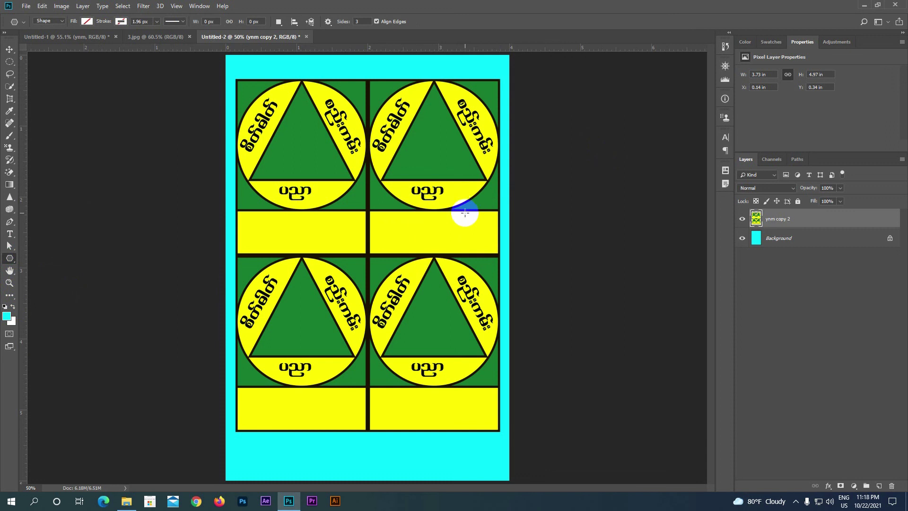
{"action": "left_click_drag", "start_coordinate": [465, 213], "coordinate": [465, 214]}
{"action": "left_click_drag", "start_coordinate": [466, 214], "coordinate": [471, 220]}
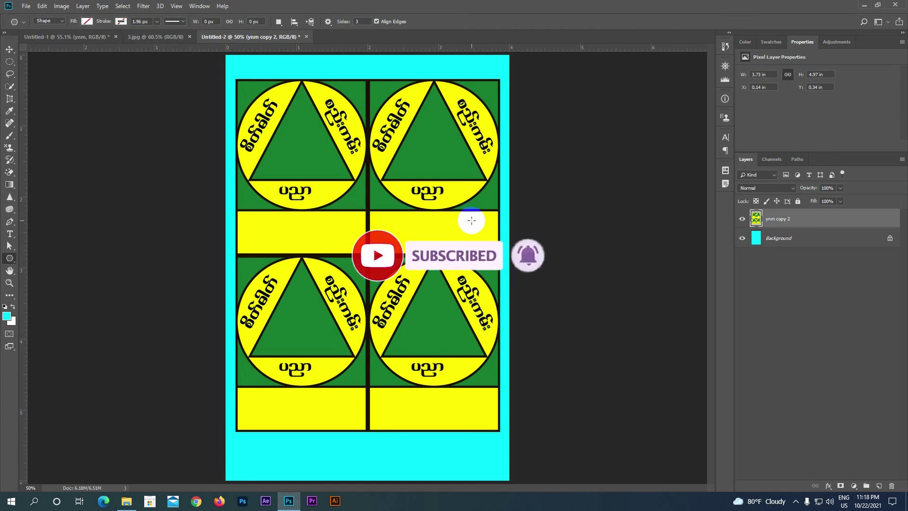